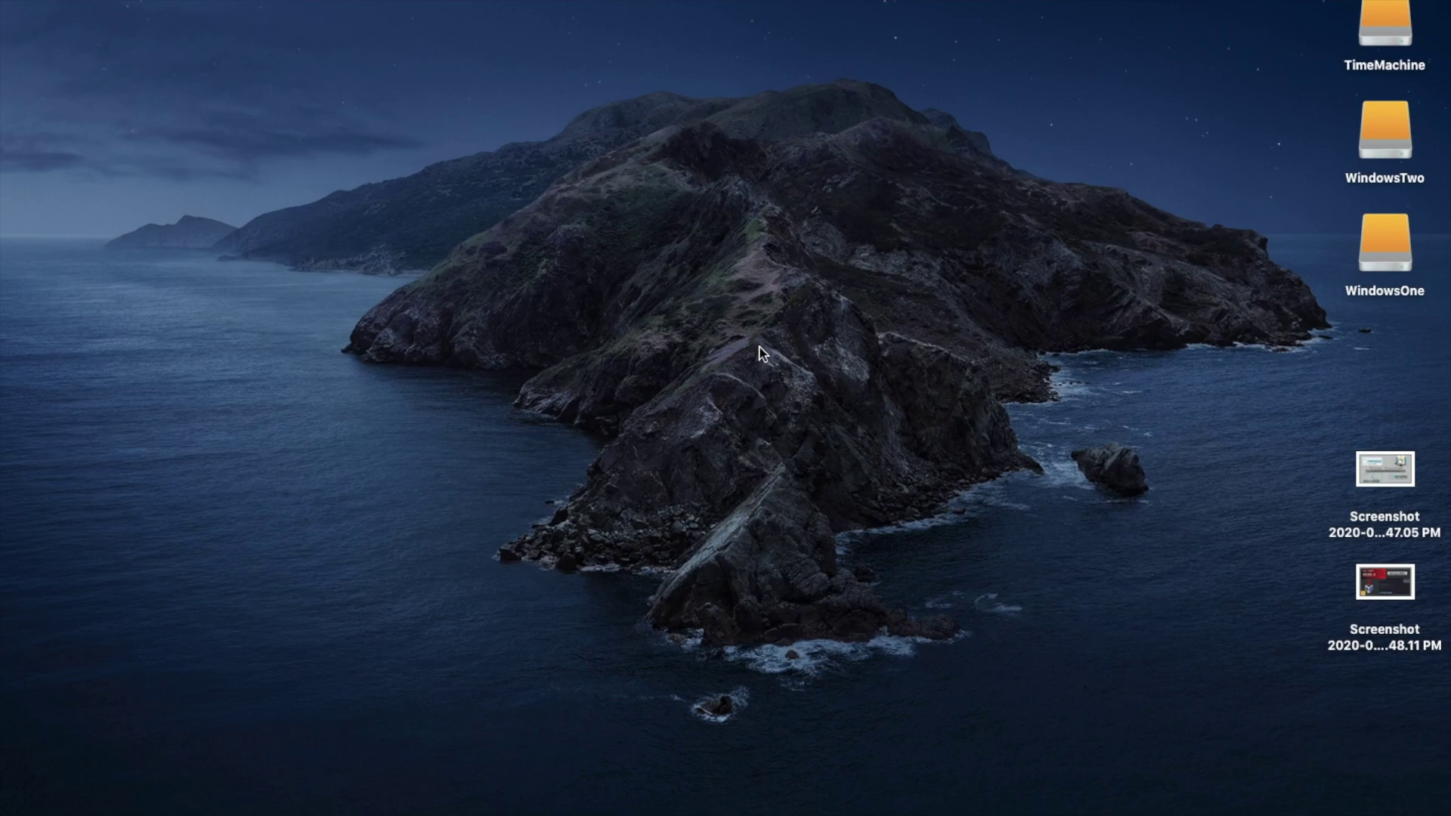
# Switch to VirtualBox Manager and check the network adapter details of the Kali-Linux-2020.2 and Metasploitable machines.
pyautogui.hotkey('ctrl', 'Right')
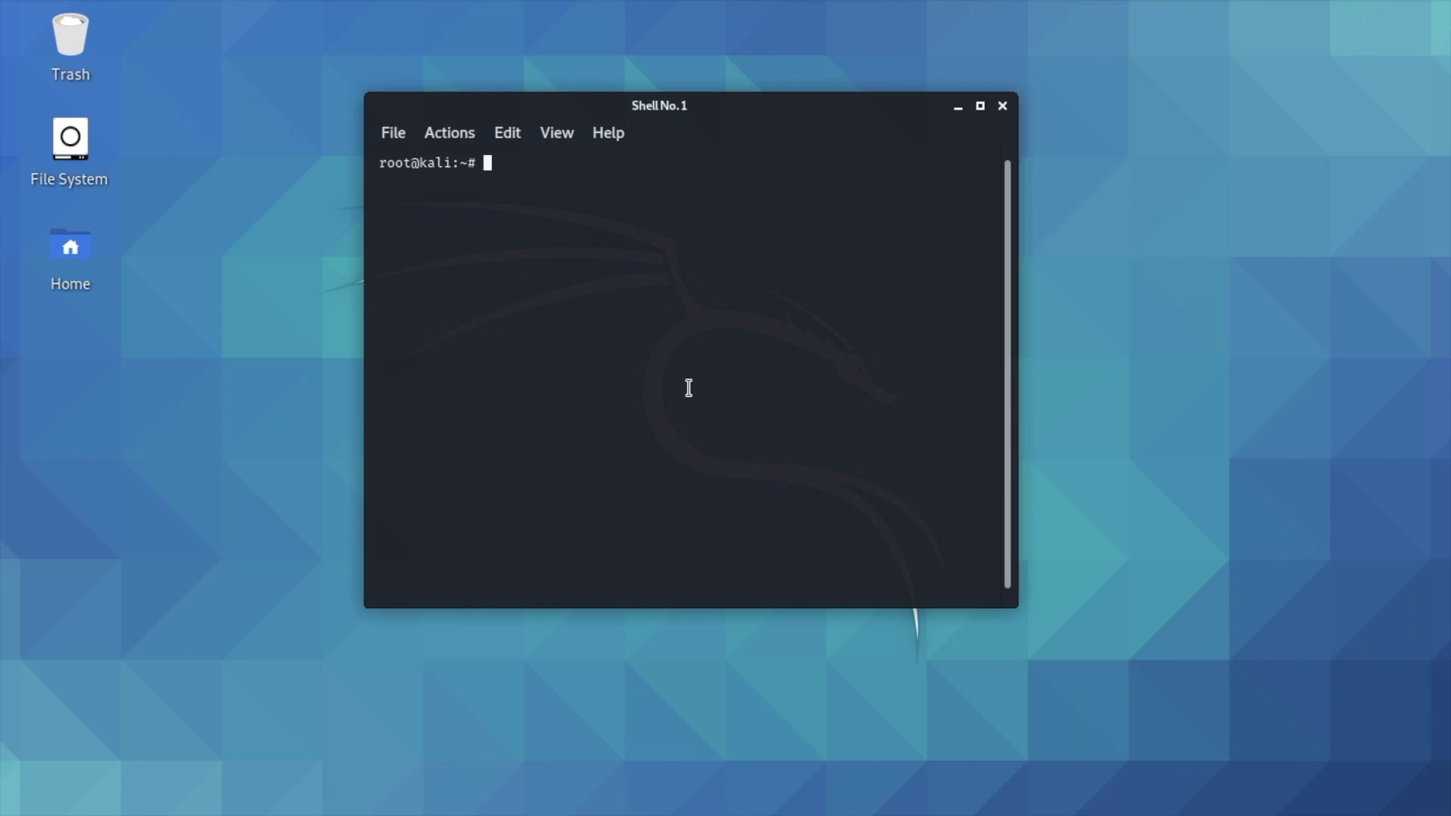
pyautogui.hotkey('ctrl', 'Left')
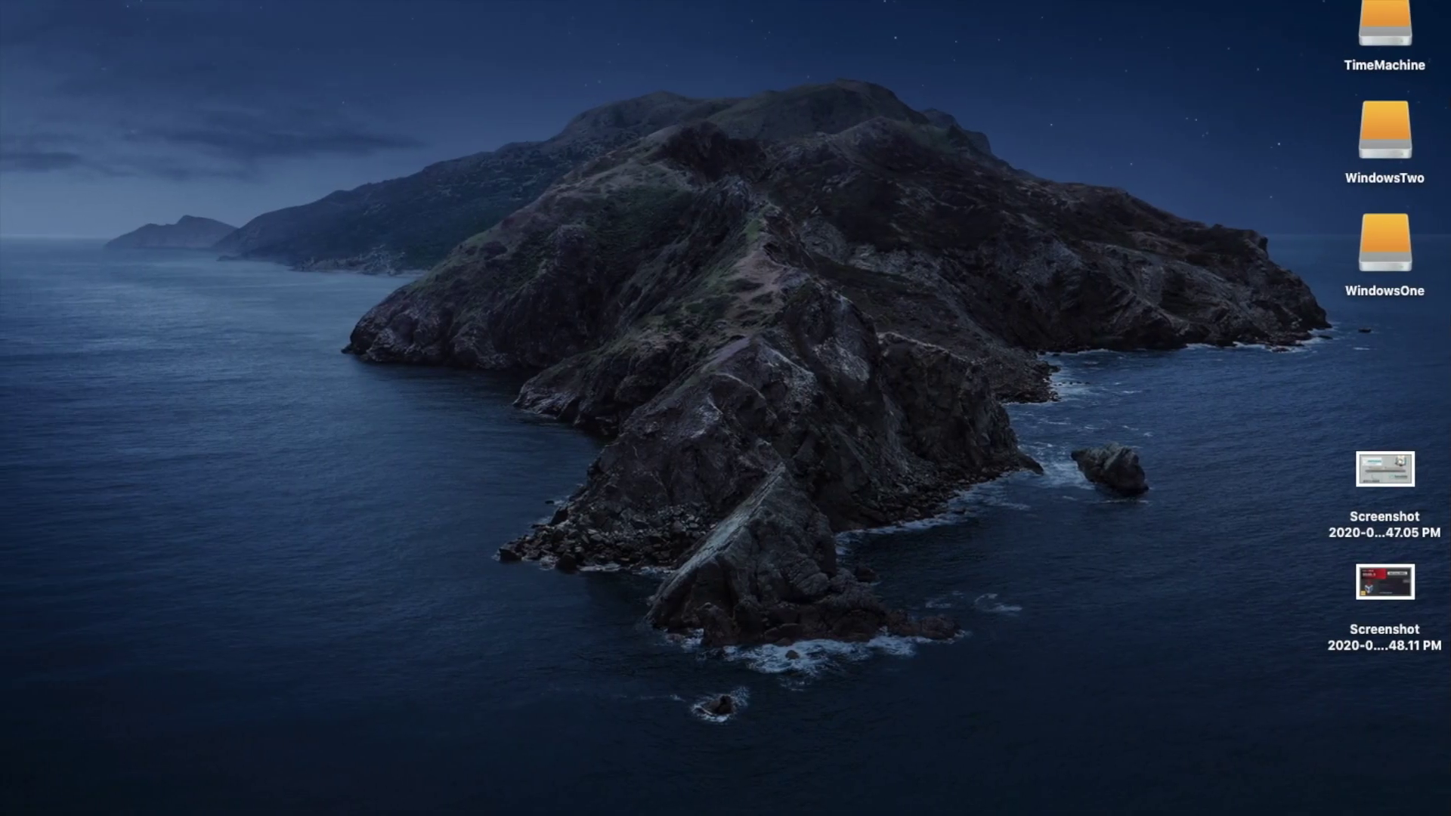
pyautogui.click(935, 793)
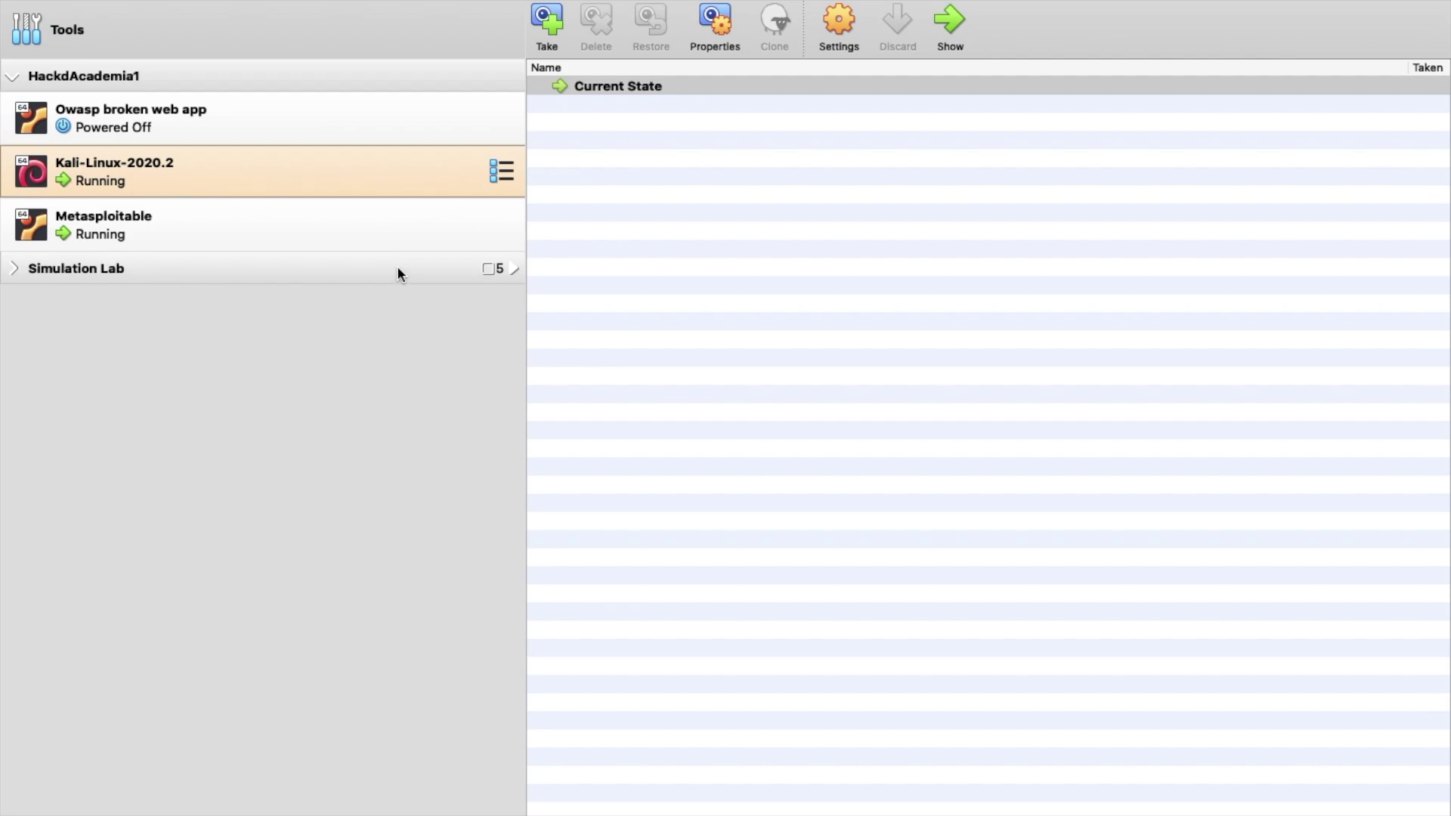
pyautogui.click(501, 172)
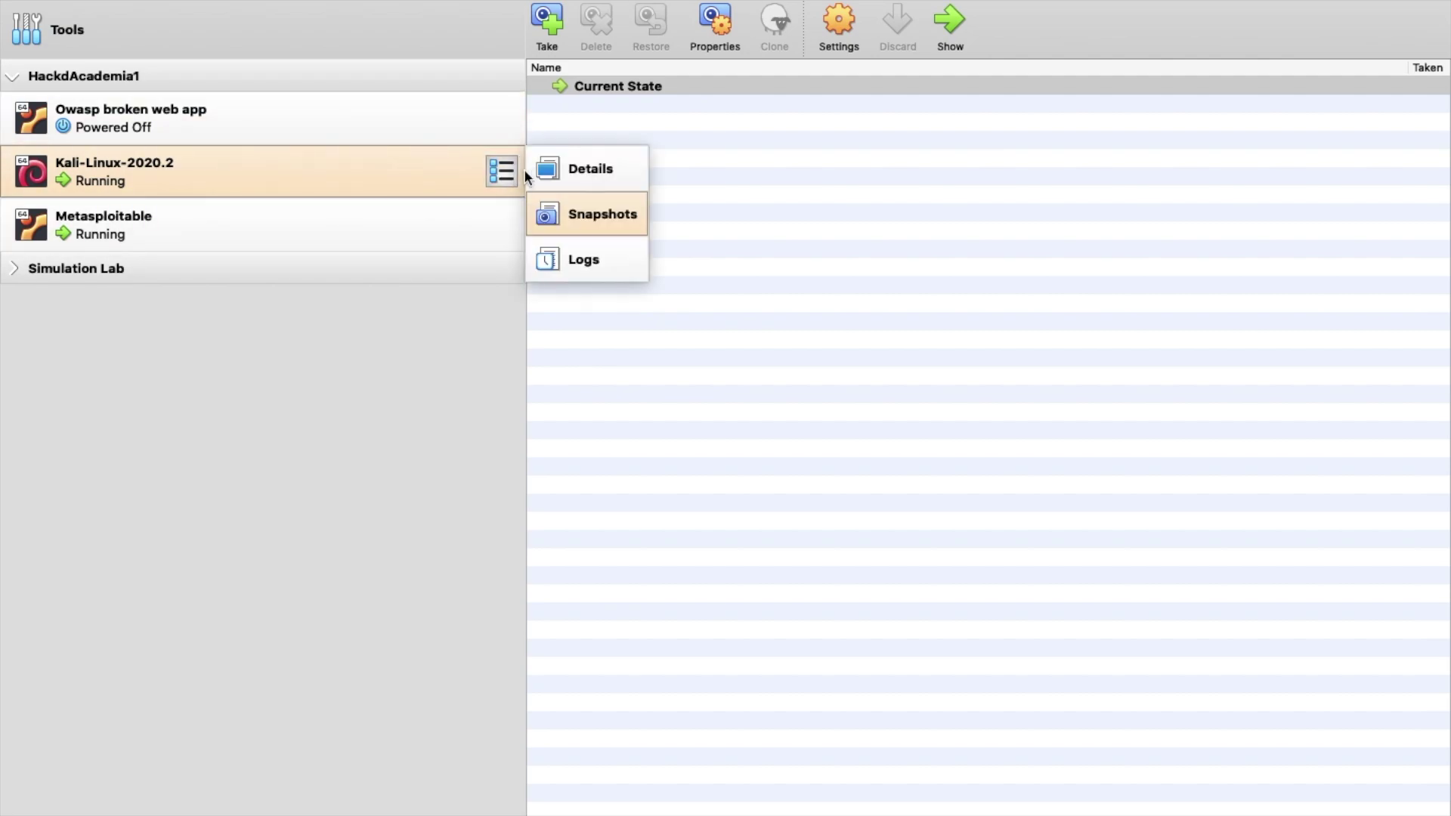
pyautogui.click(580, 169)
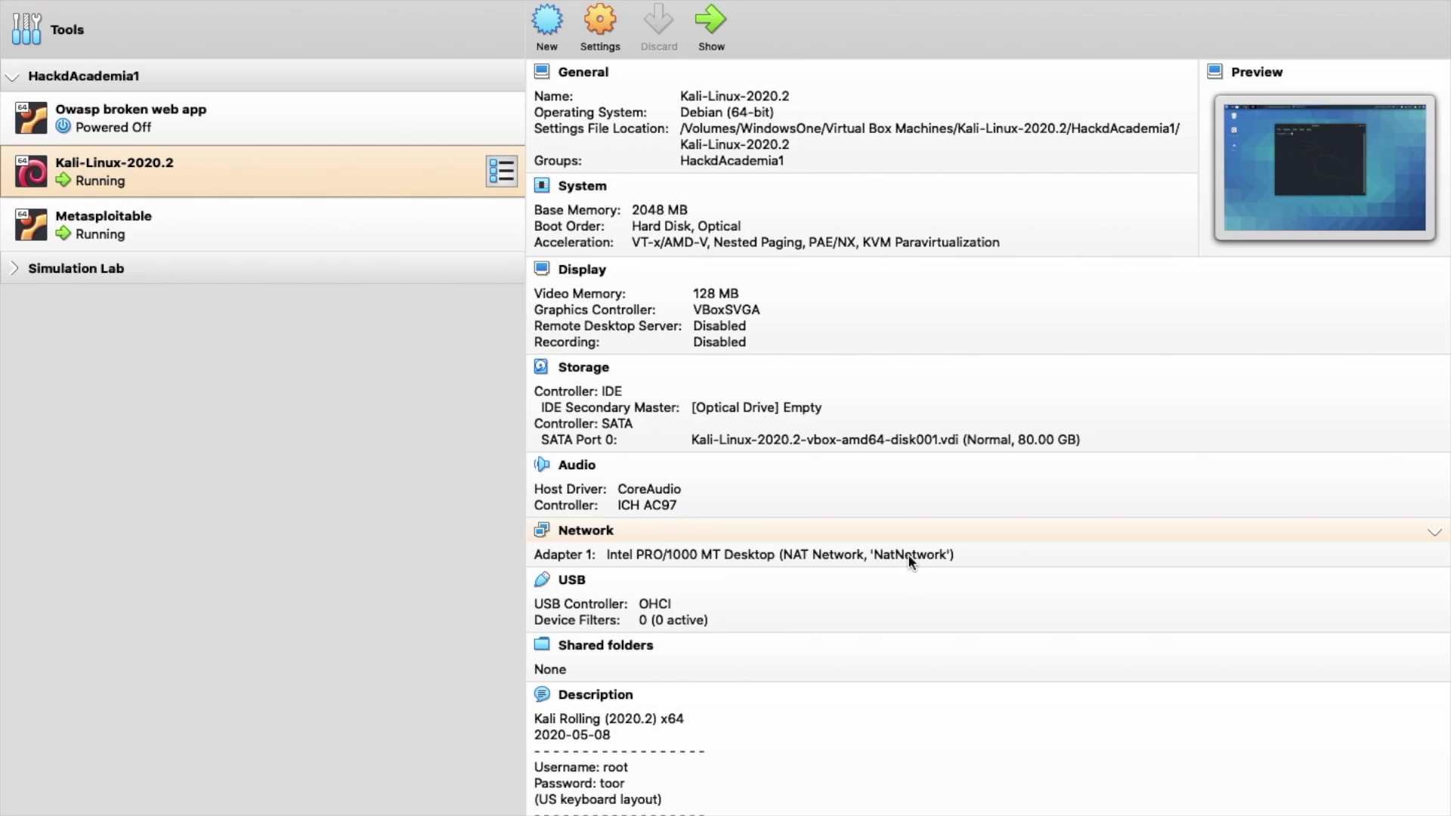
pyautogui.click(232, 220)
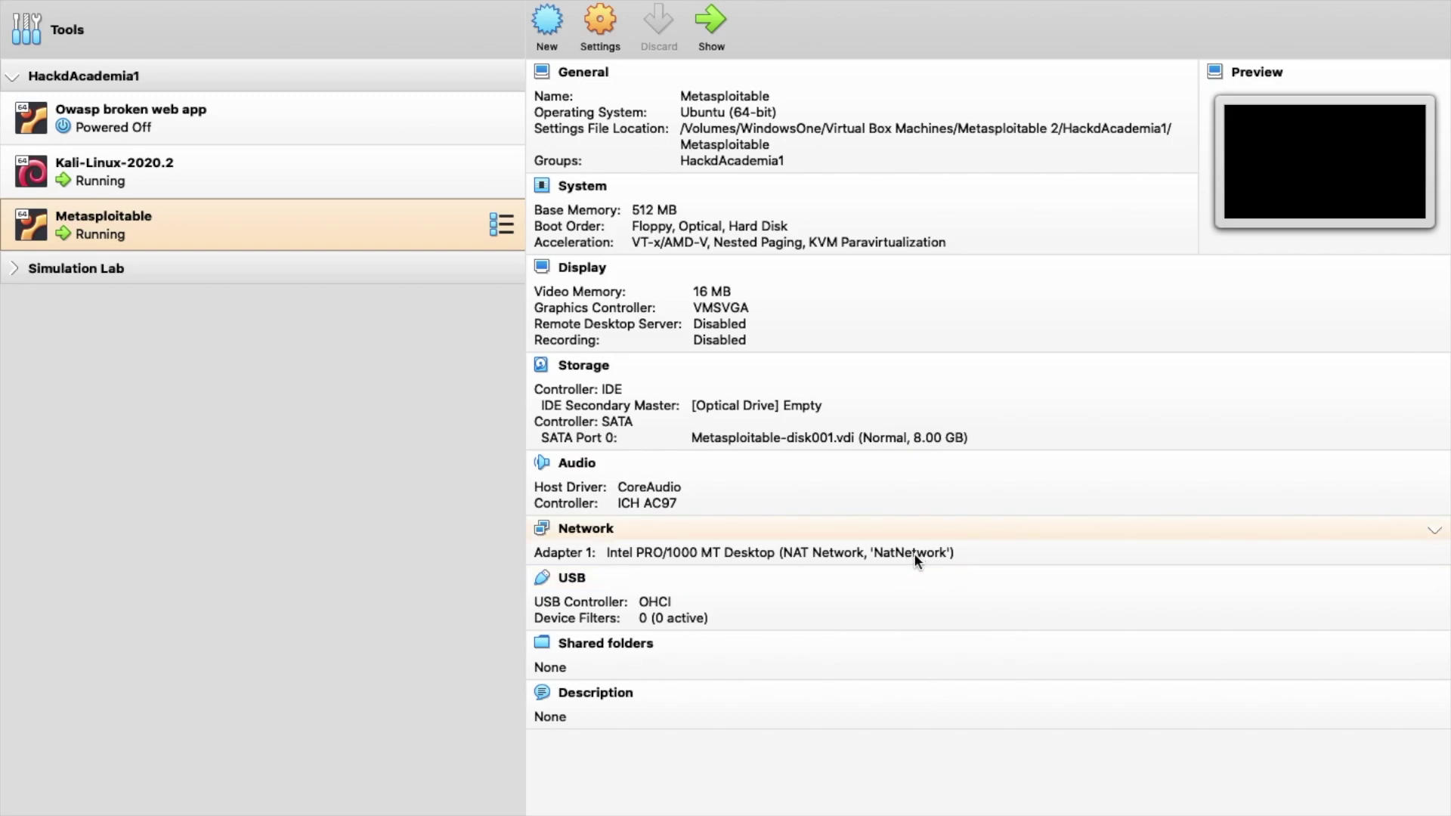
# Switch to the Kali machine and run ifconfig in the shell to check the eth0 IP address.
pyautogui.hotkey('ctrl', 'Right')
pyautogui.hotkey('ctrl', 'Right')
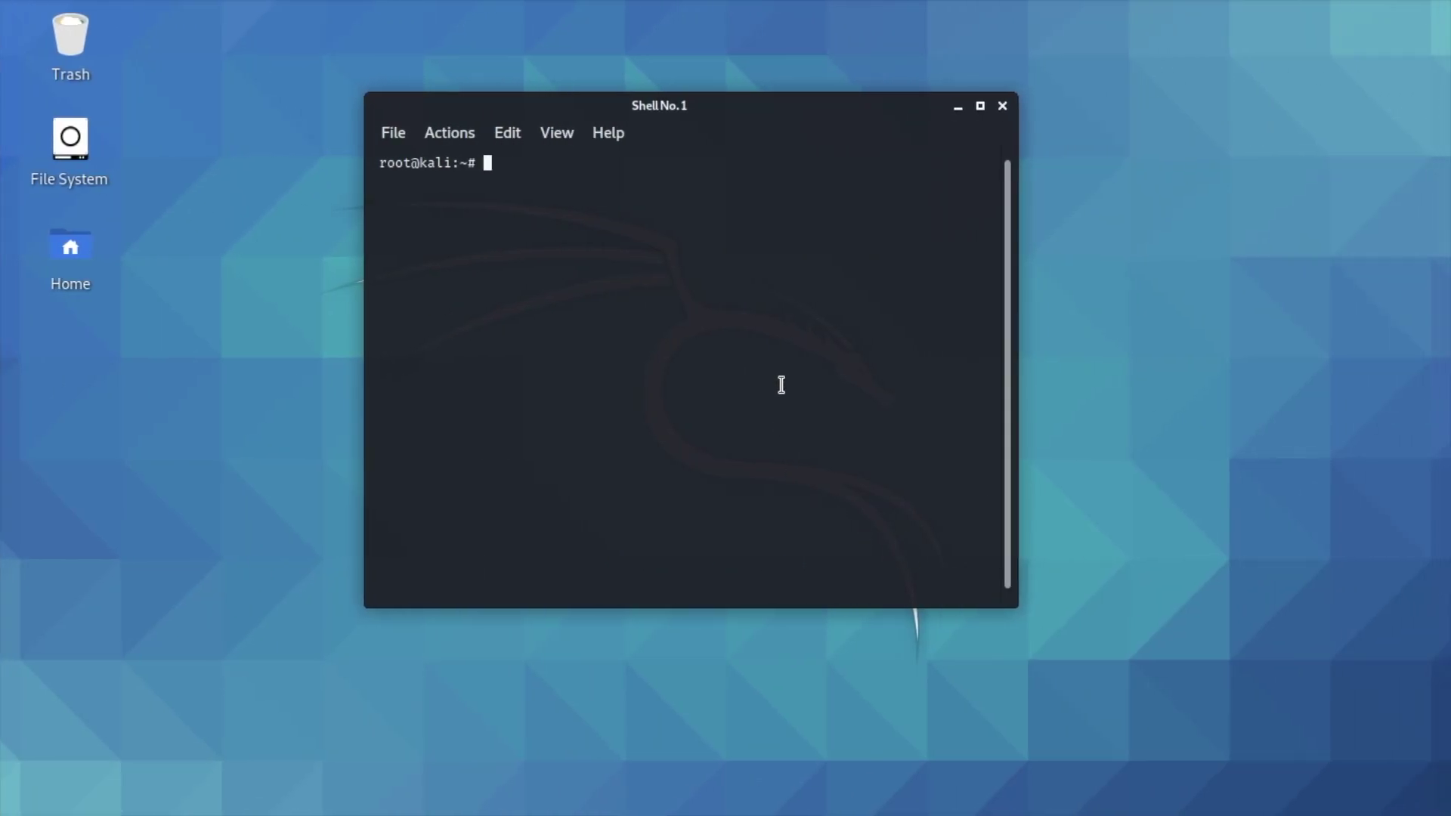
pyautogui.write('ifconfig')
pyautogui.press('Return')
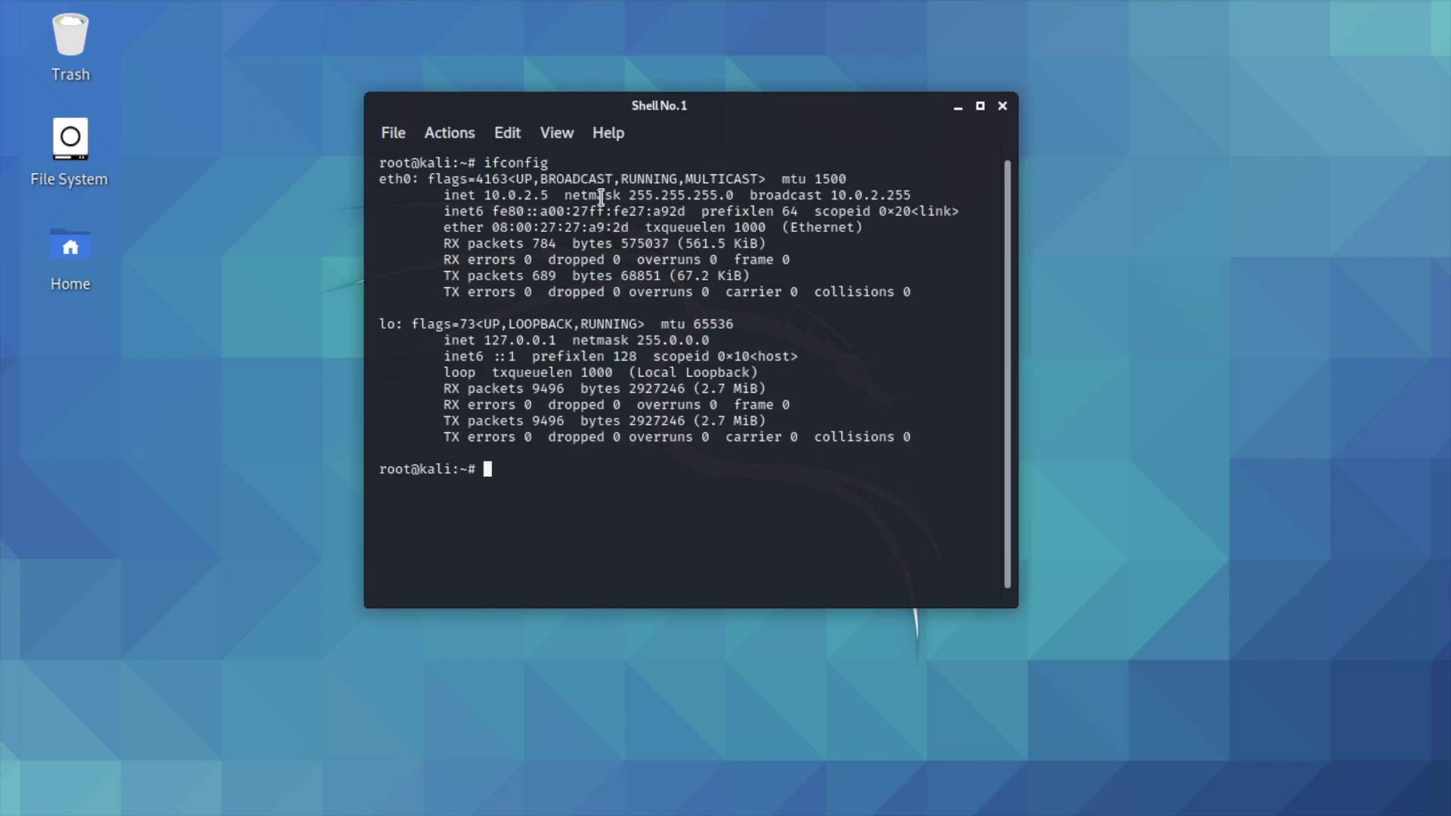
pyautogui.moveTo(555, 194); pyautogui.dragTo(484, 195)
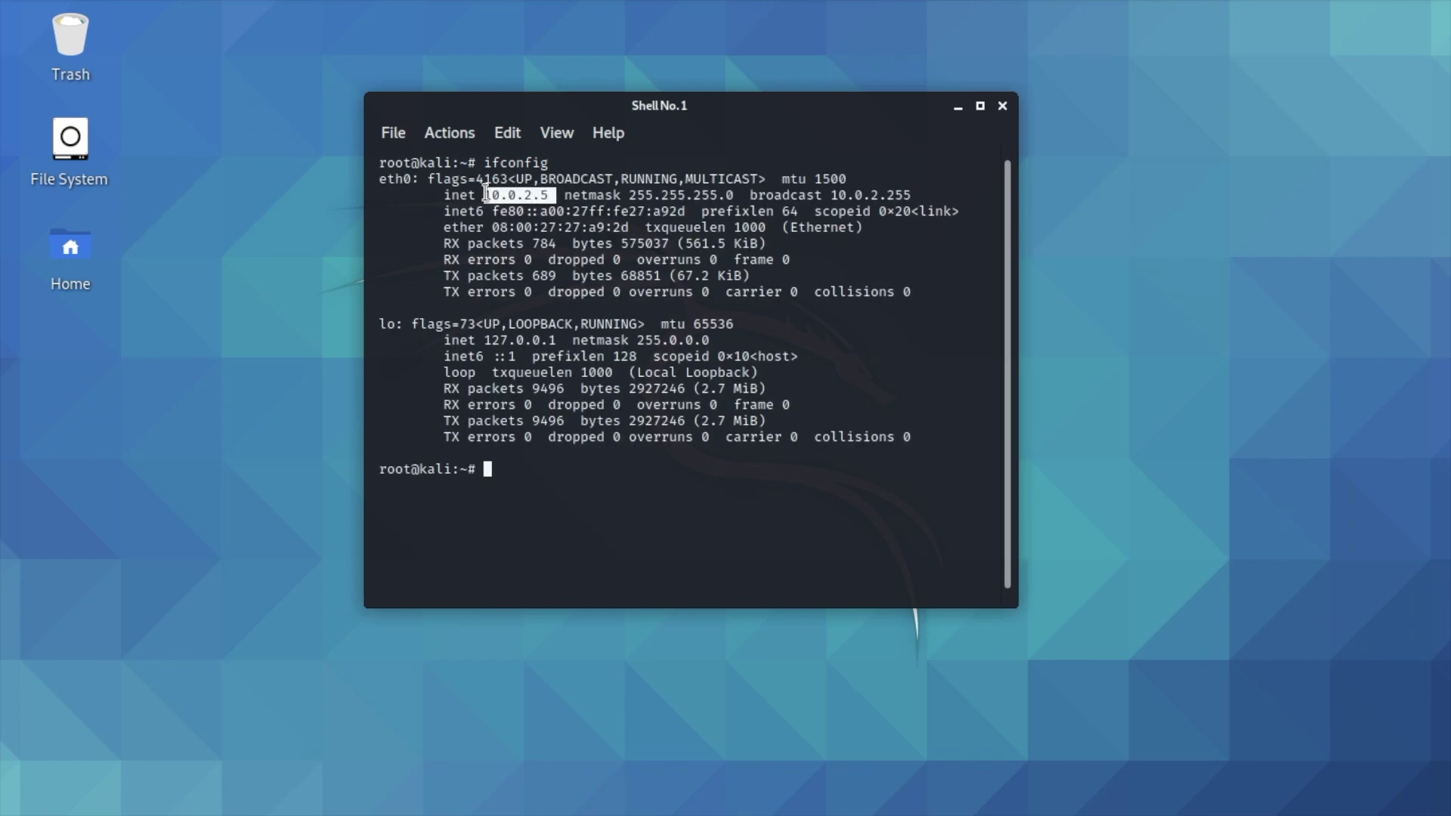
pyautogui.click(567, 270)
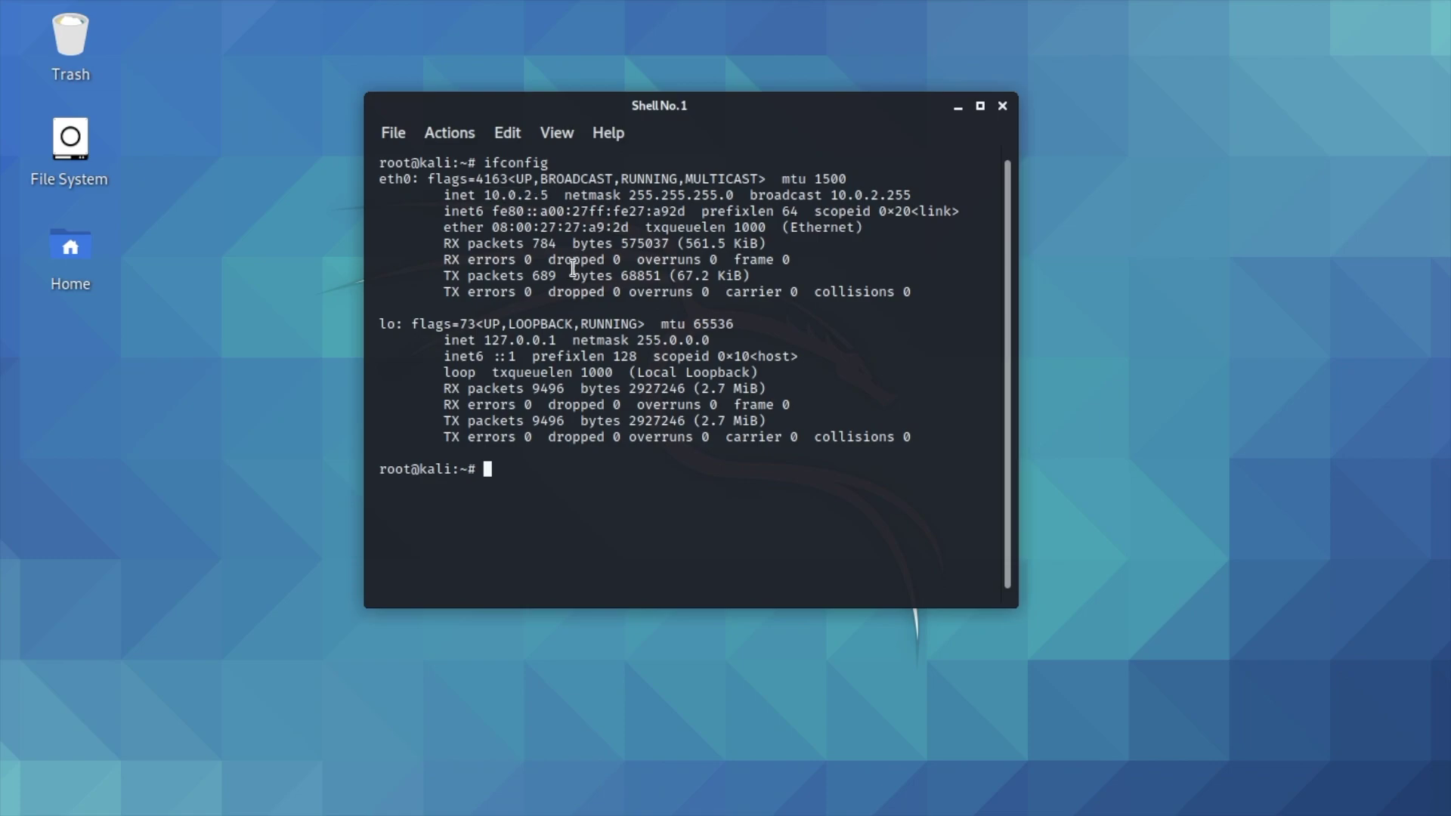
# Switch to the Metasploitable machine and run ifconfig to look up its IP address.
pyautogui.moveTo(1102, 793)
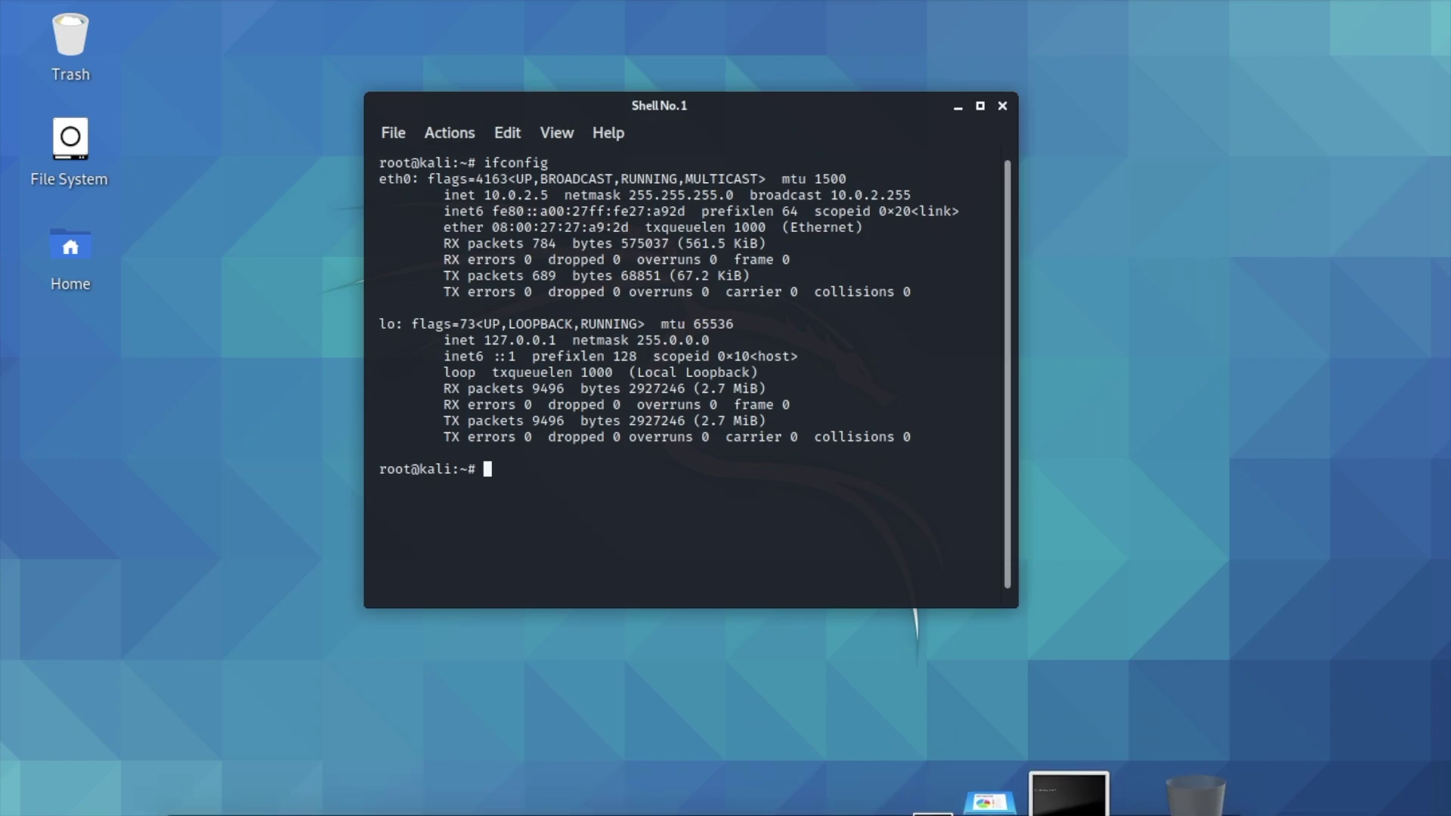
pyautogui.click(1102, 790)
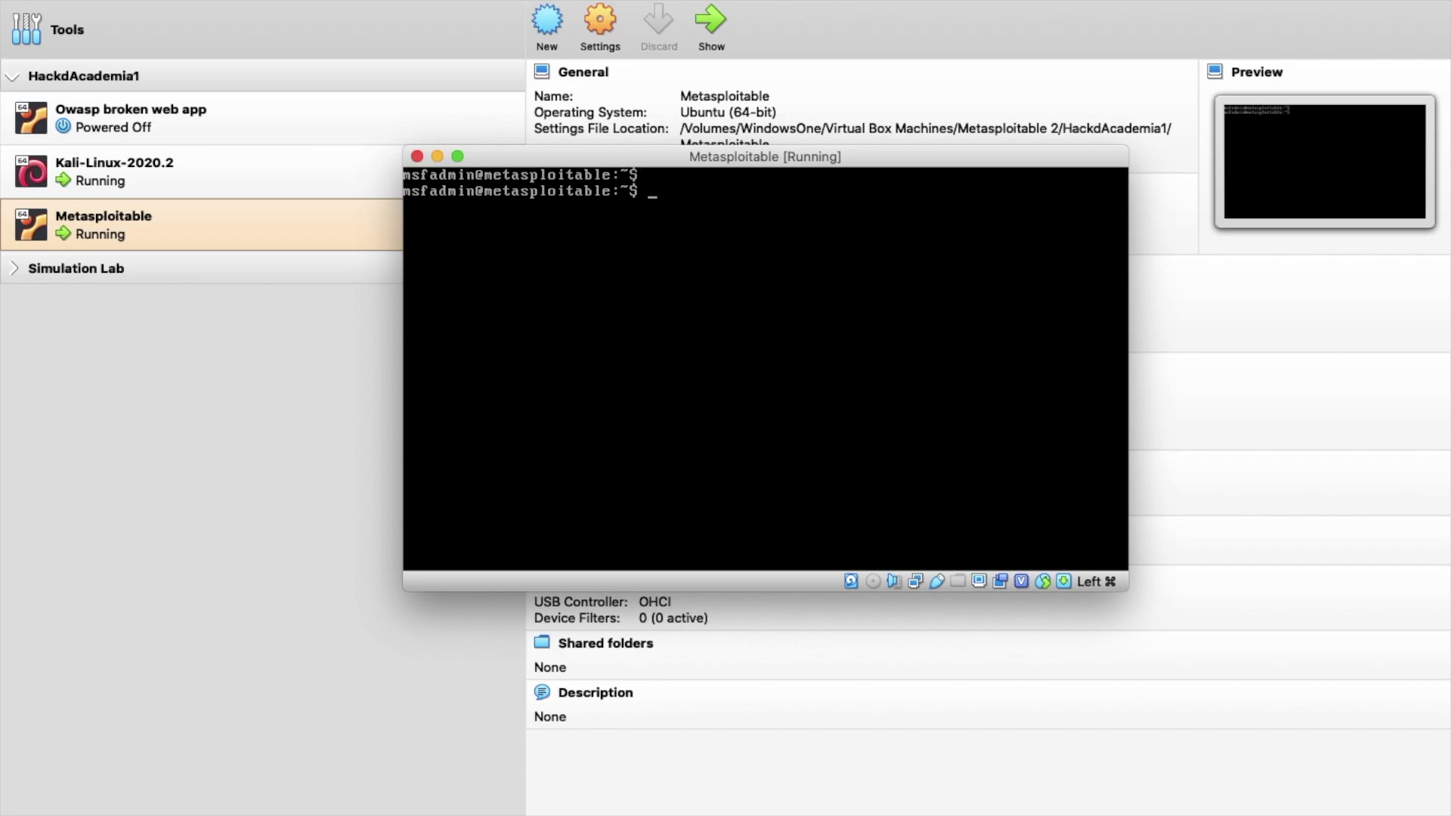
pyautogui.write('ifconfig')
pyautogui.press('Return')
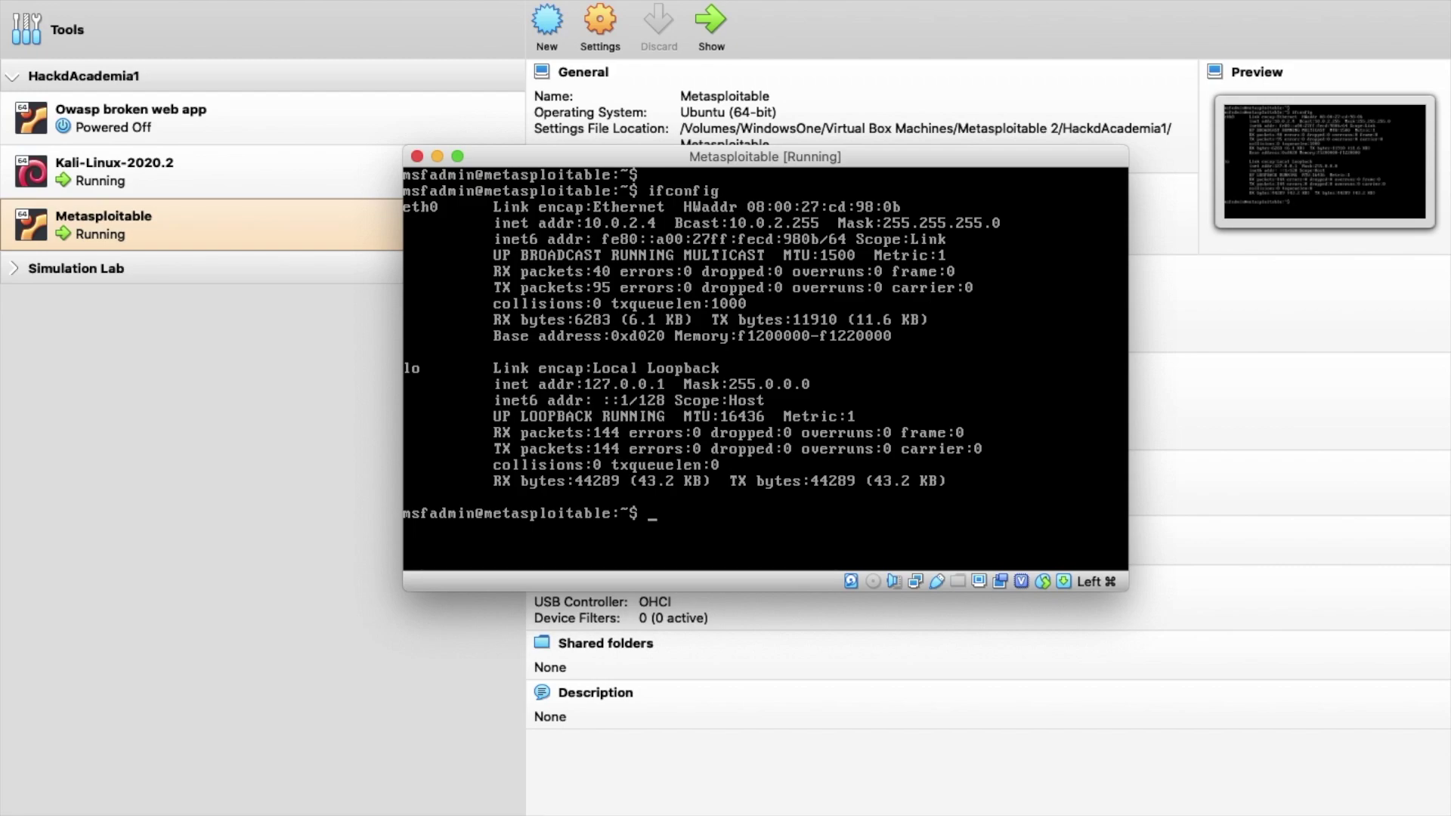
# Return to the Kali shell, check the Nessus service with "service nessusd status", and exit the output.
pyautogui.hotkey('ctrl', 'Right')
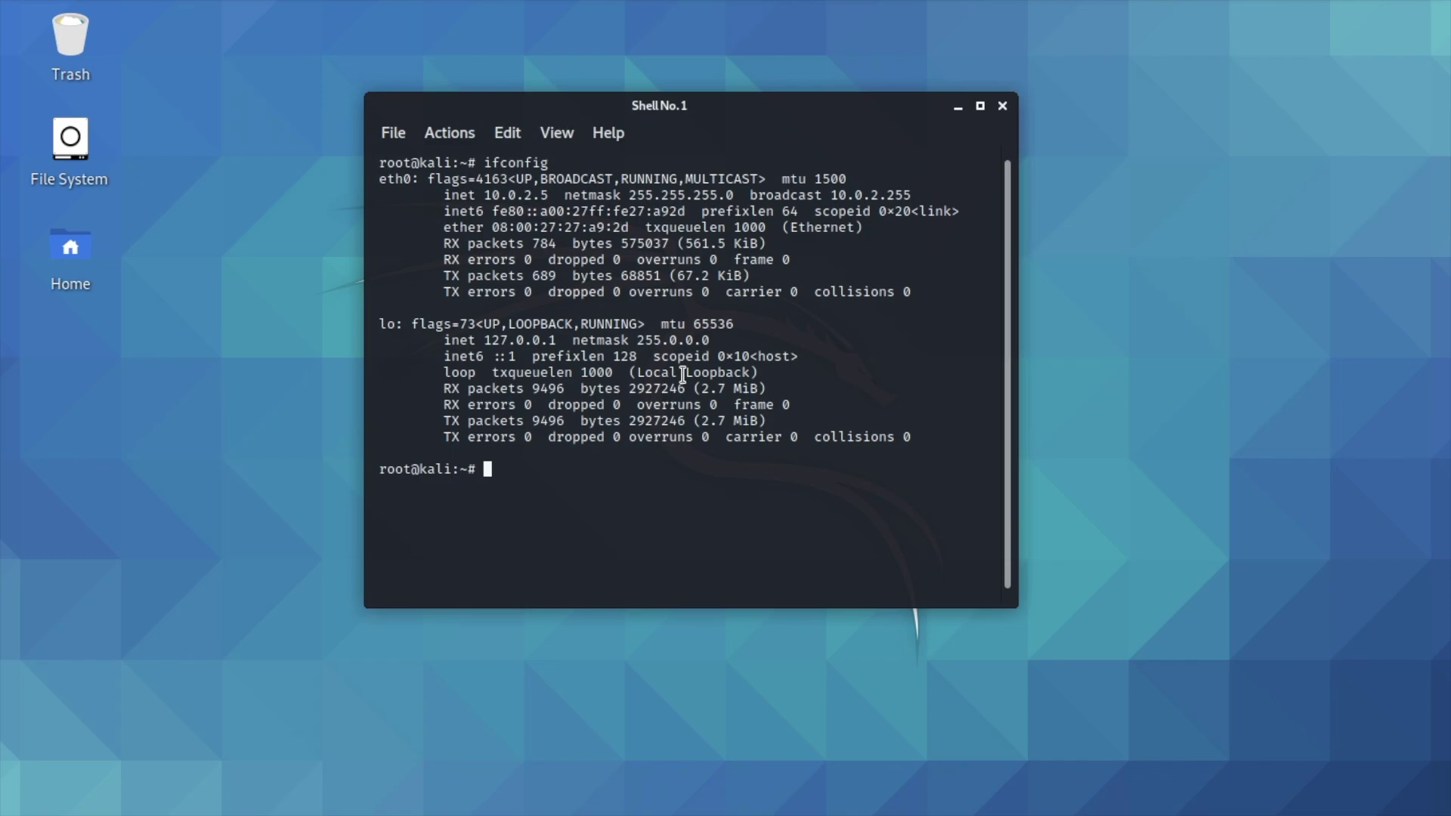
pyautogui.write('service nessu')
pyautogui.write('d')
pyautogui.press('BackSpace')
pyautogui.write('s')
pyautogui.write('d ststua')
pyautogui.press('BackSpace')
pyautogui.press('BackSpace')
pyautogui.press('BackSpace')
pyautogui.press('BackSpace')
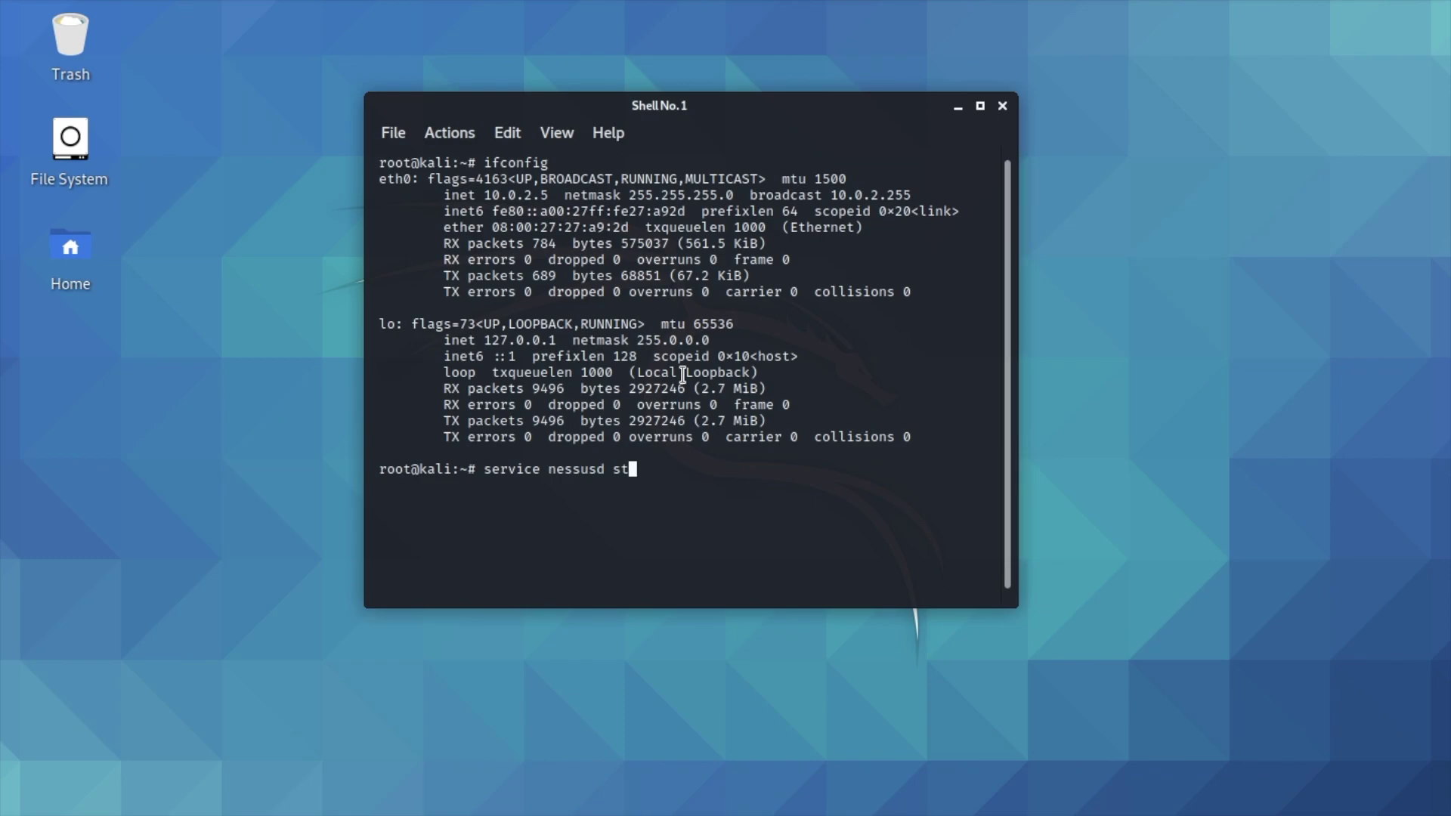
pyautogui.write('atus')
pyautogui.press('Return')
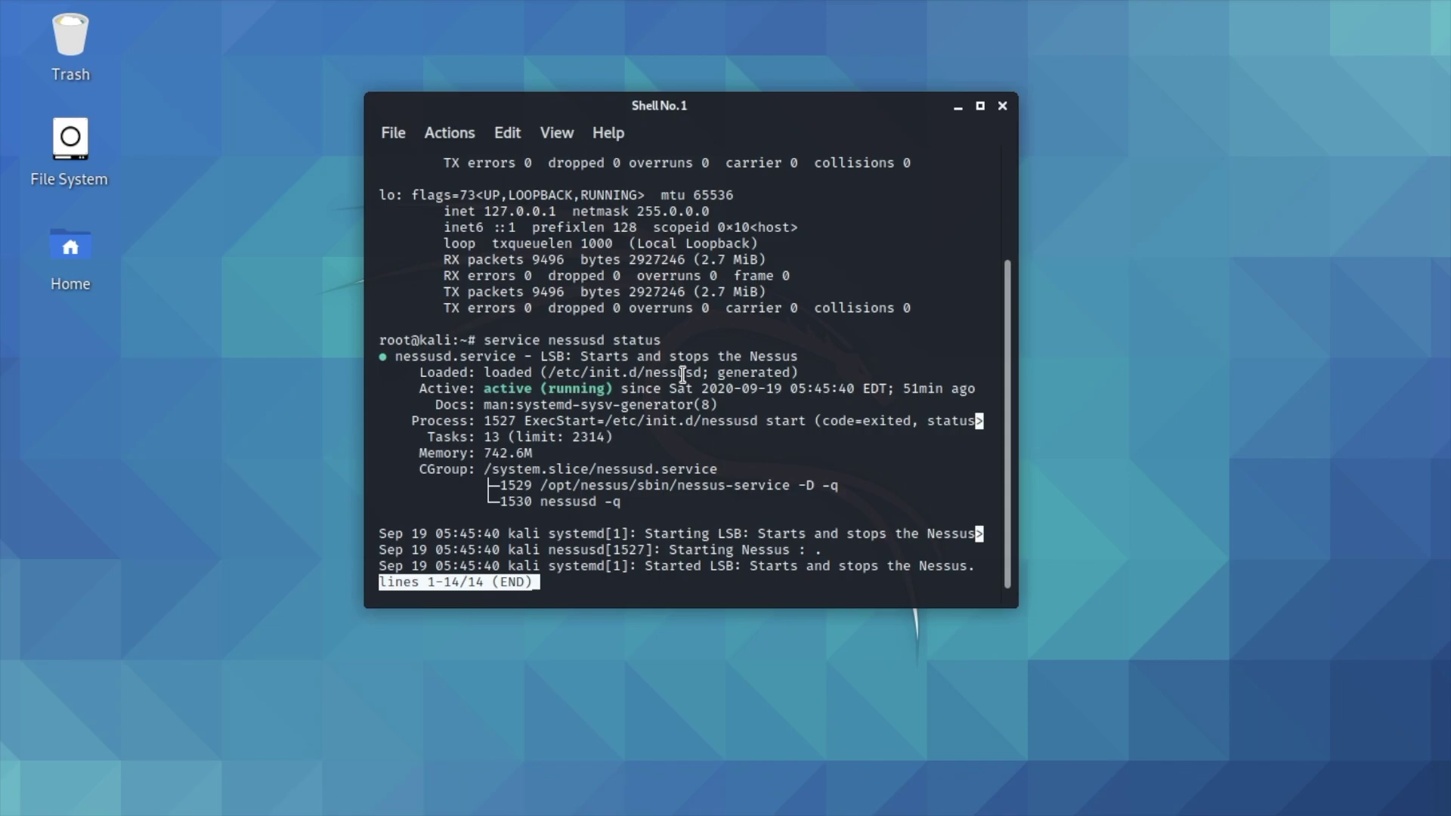
pyautogui.press('q')
# List the listening TCP ports with "netstat -tnlp" and examine the nessusd entry.
pyautogui.press('Up')
pyautogui.press('Up')
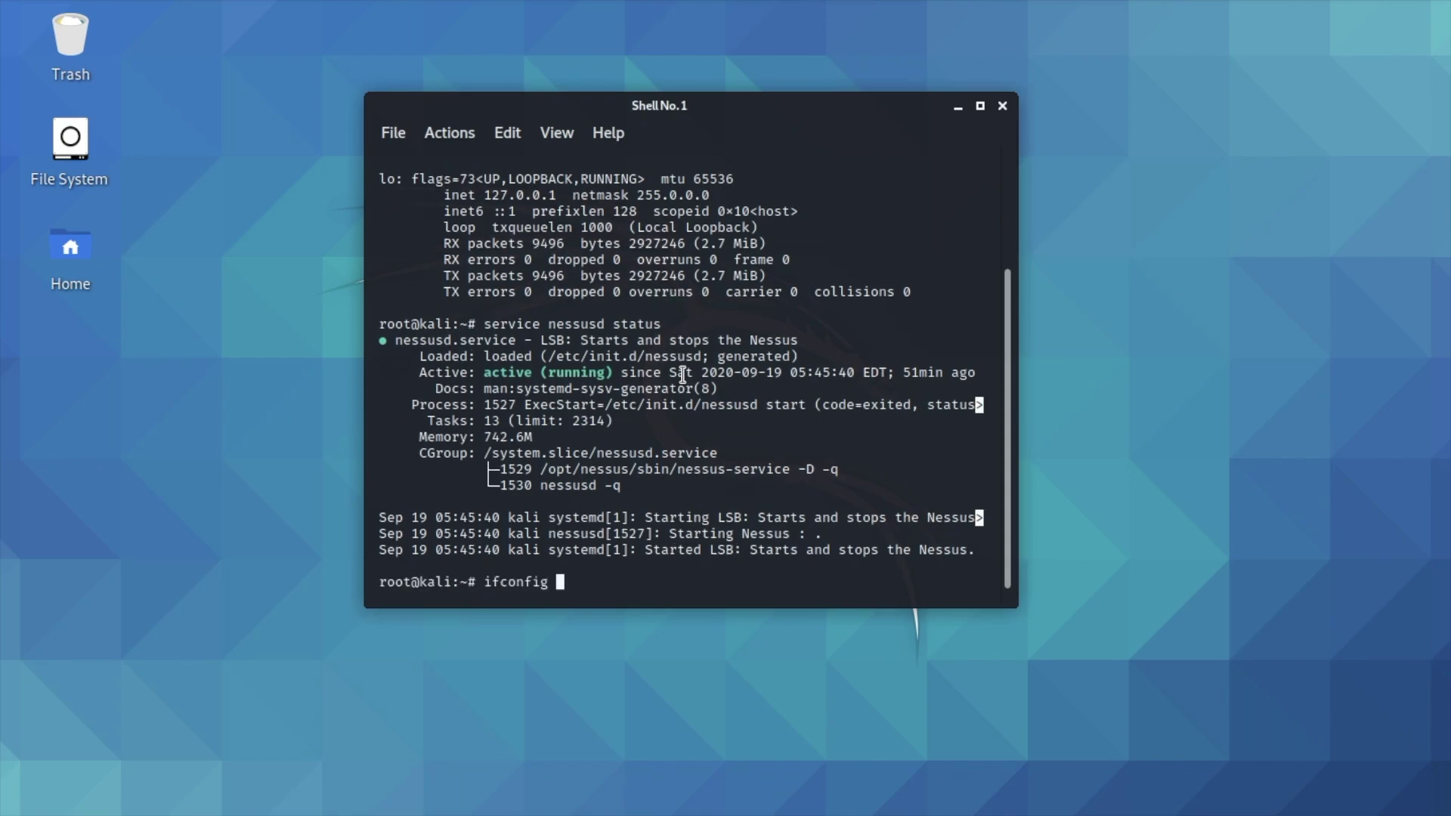
pyautogui.press('Up')
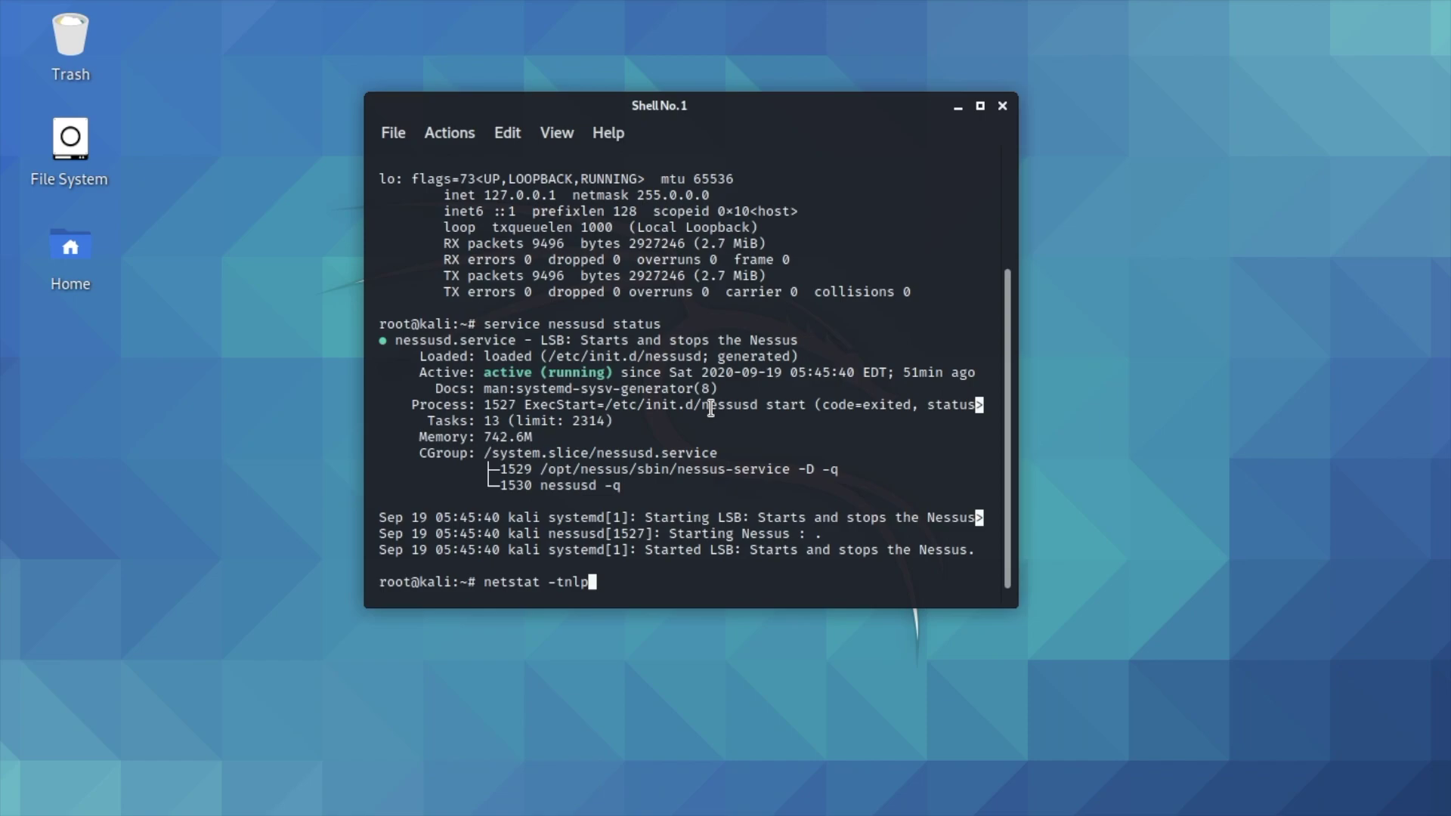
pyautogui.press('Return')
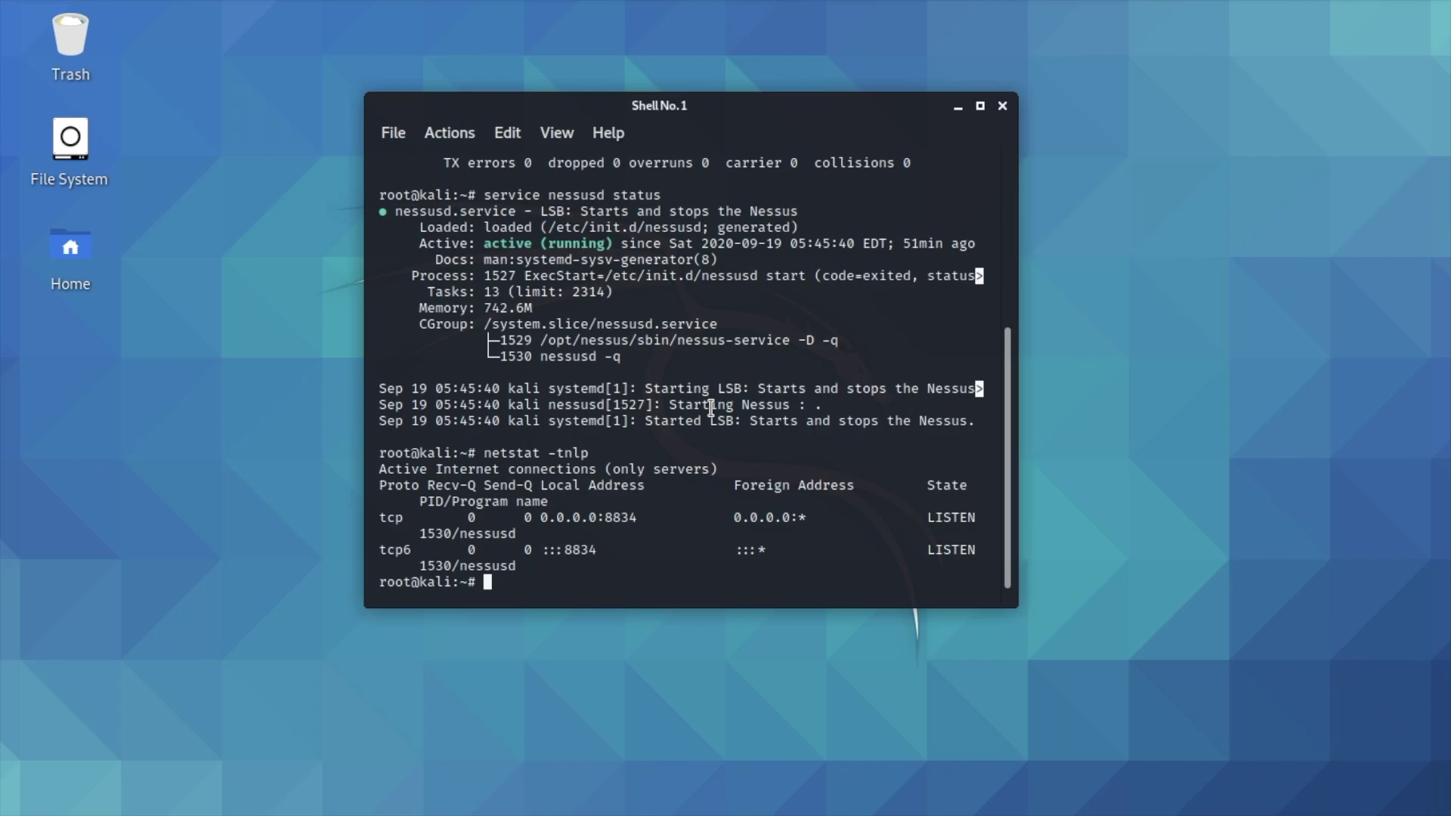
pyautogui.doubleClick(501, 532)
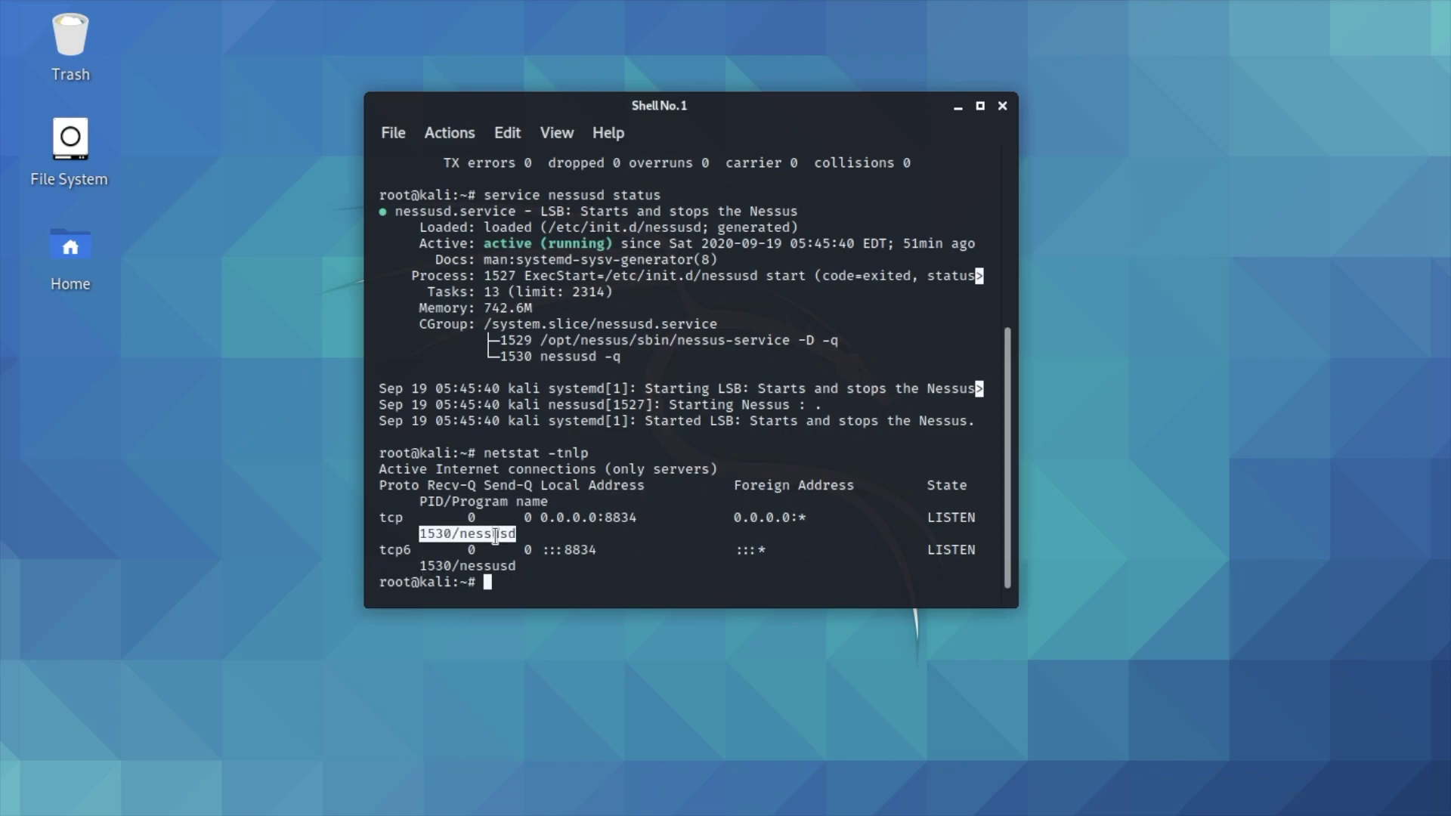
pyautogui.click(624, 521)
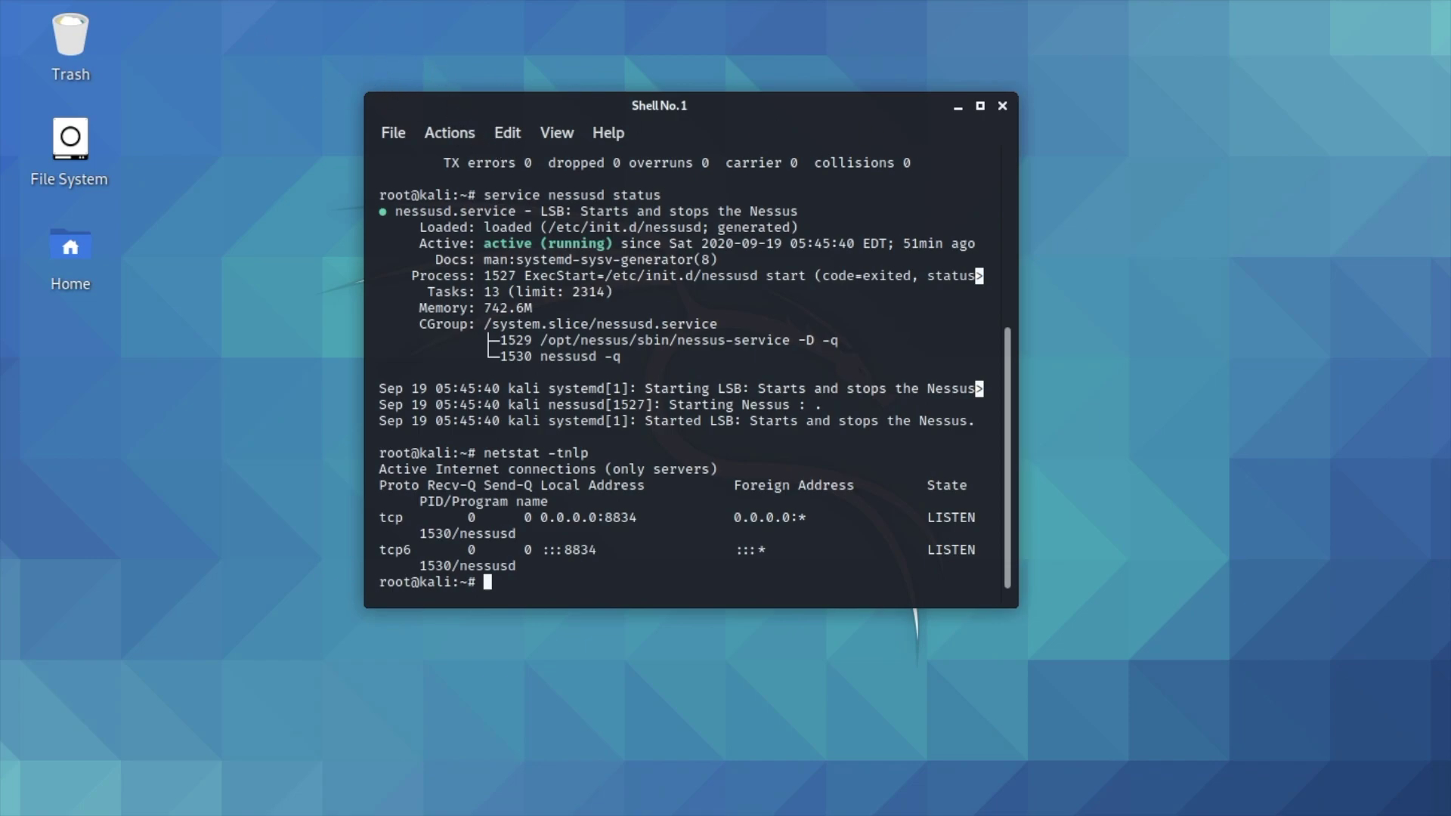
pyautogui.hotkey('alt', 'Tab')
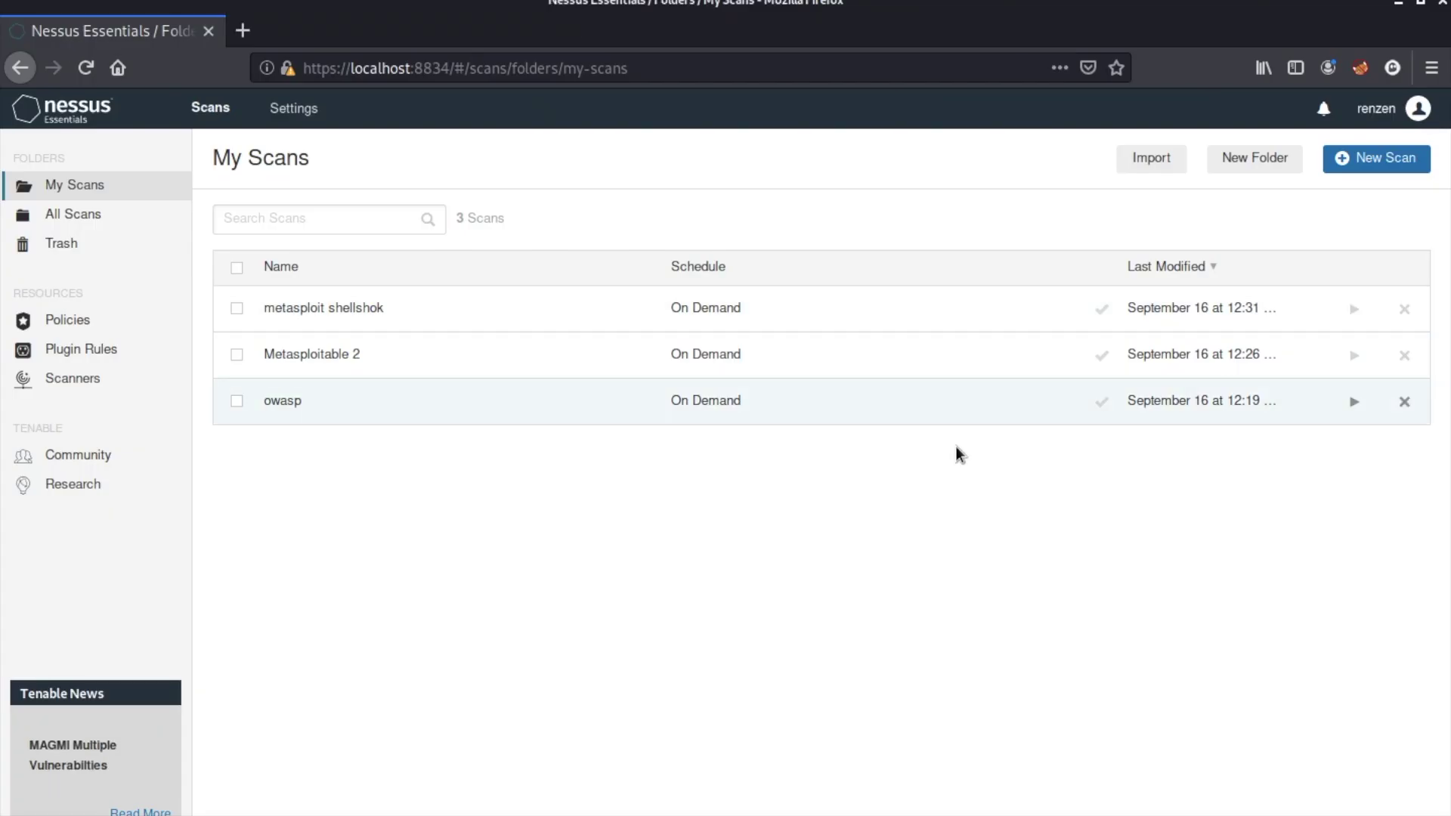
pyautogui.click(465, 68)
pyautogui.press('Return')
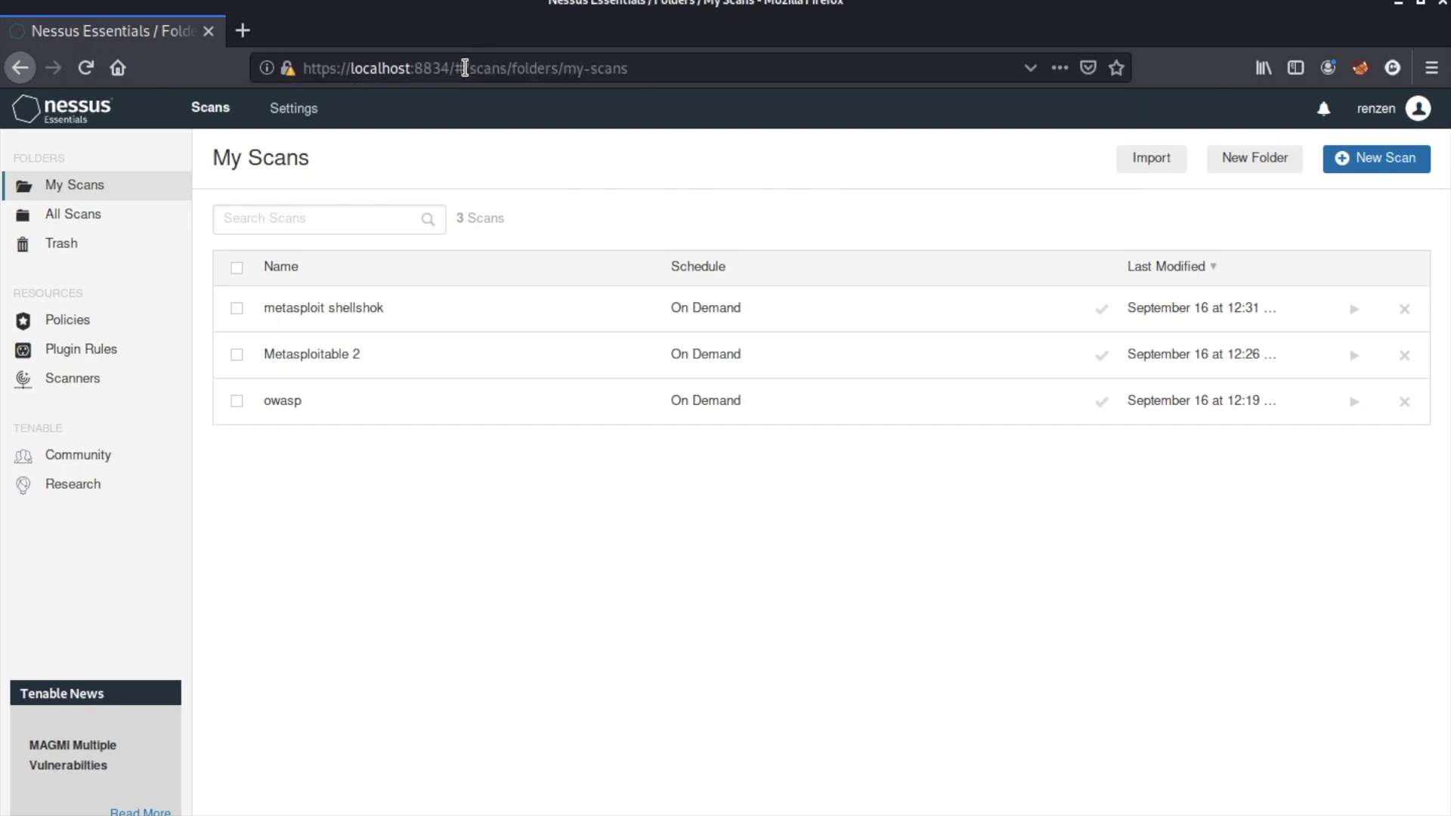
pyautogui.click(664, 68)
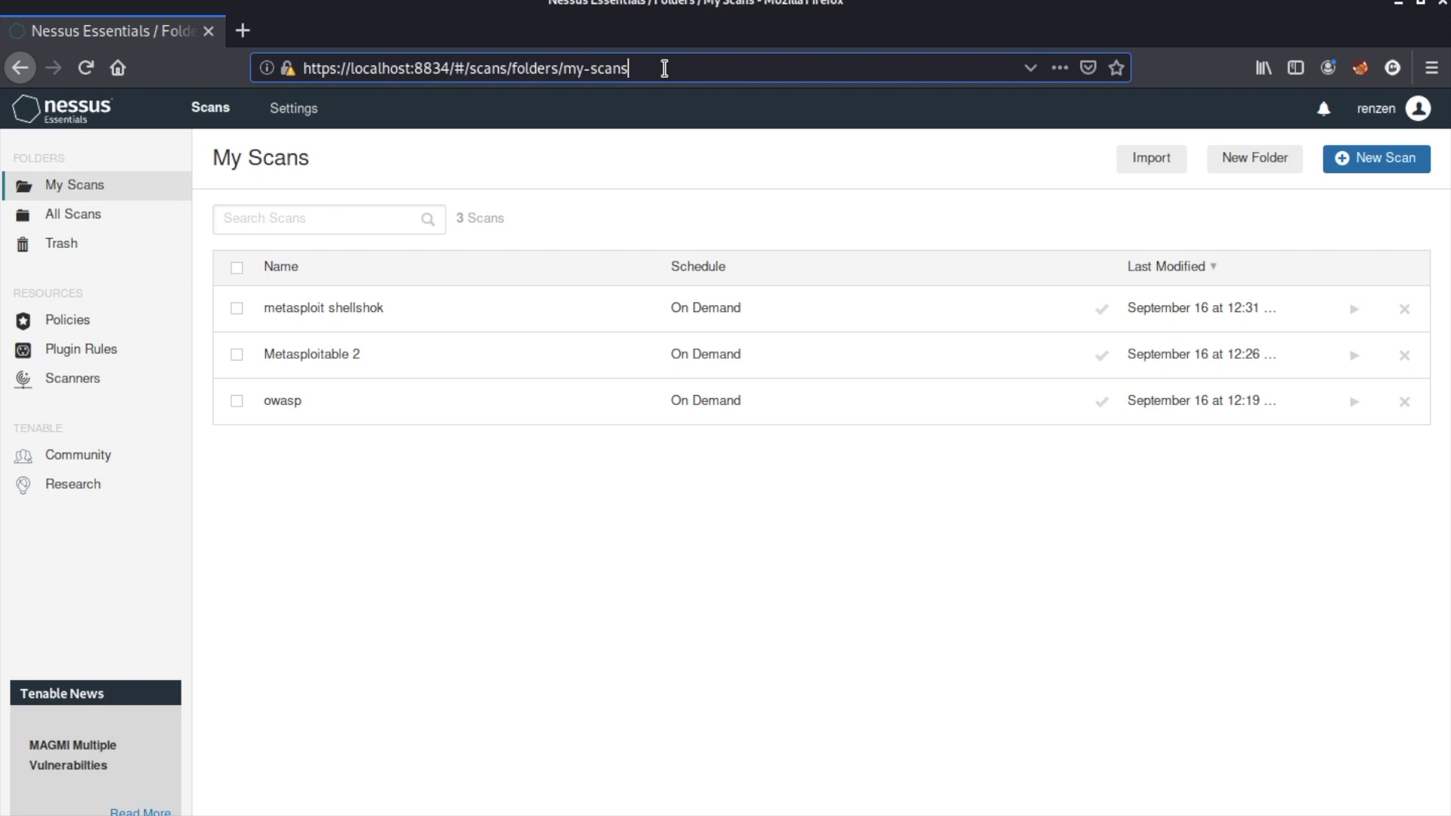
pyautogui.press('Return')
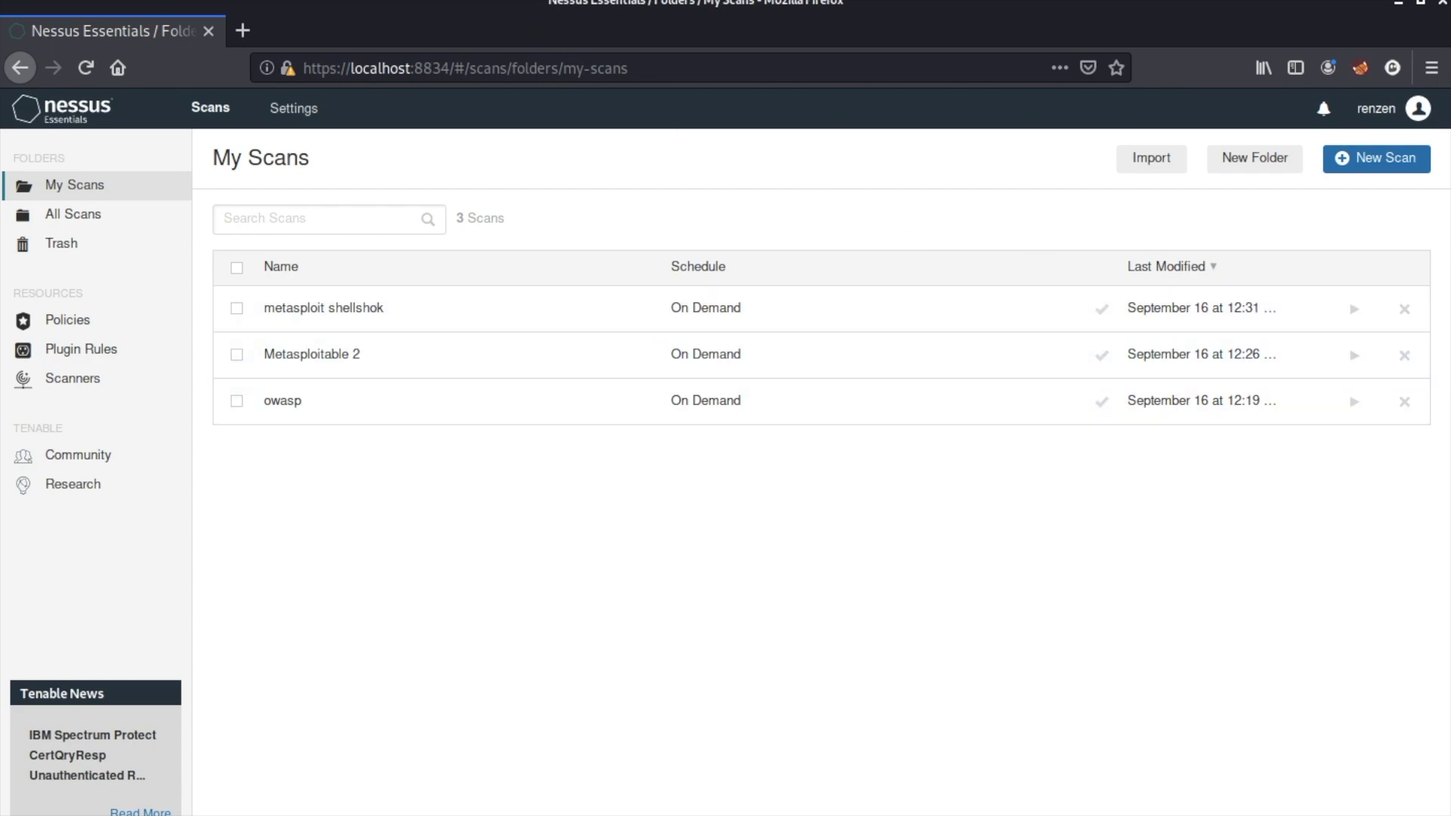
# Switch to the Kali shell, ping the Metasploitable machine at 10.0.2.4, and stop the ping.
pyautogui.hotkey('alt', 'Tab')
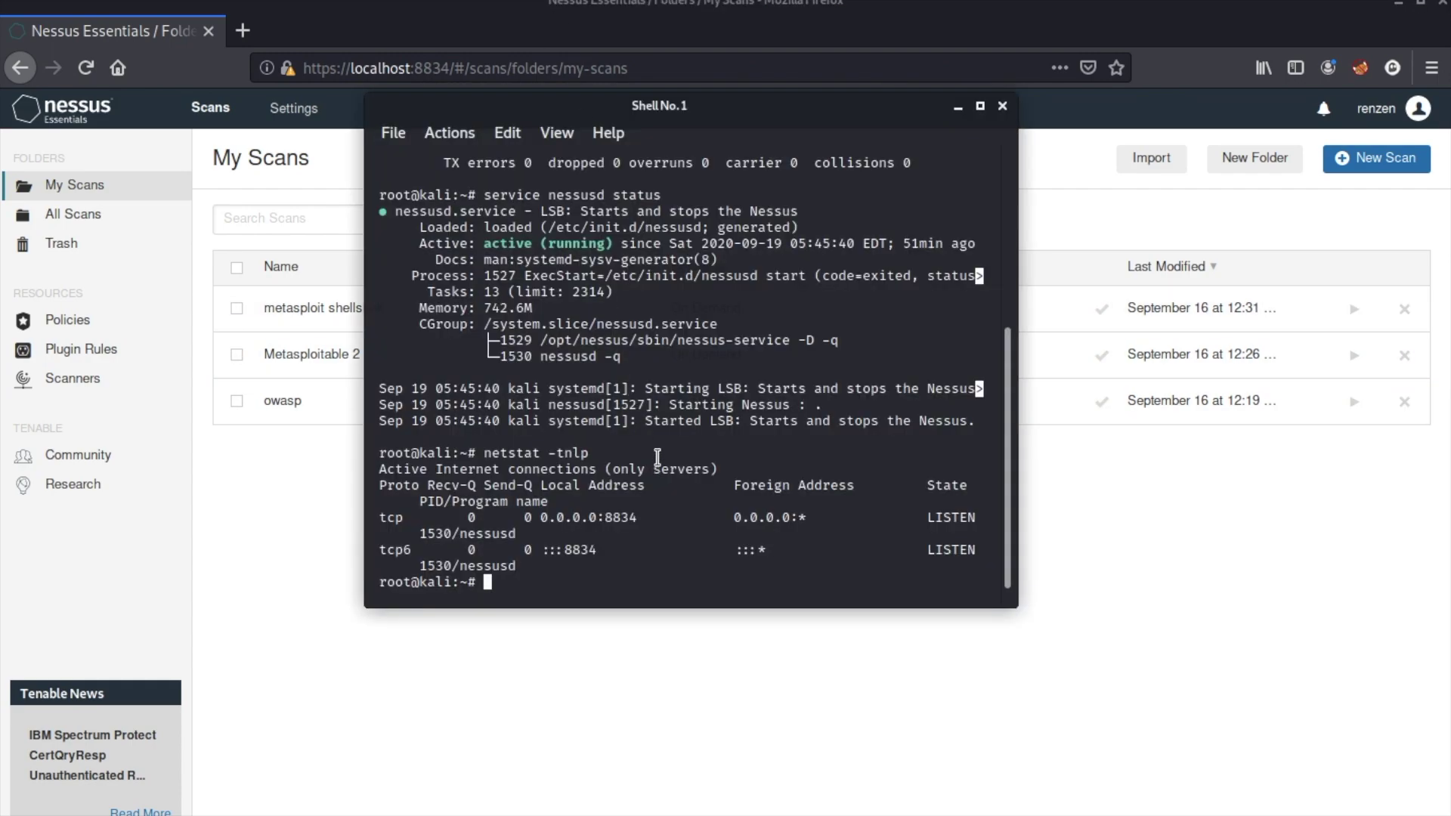
pyautogui.write('ping 10.0.2.4')
pyautogui.press('Return')
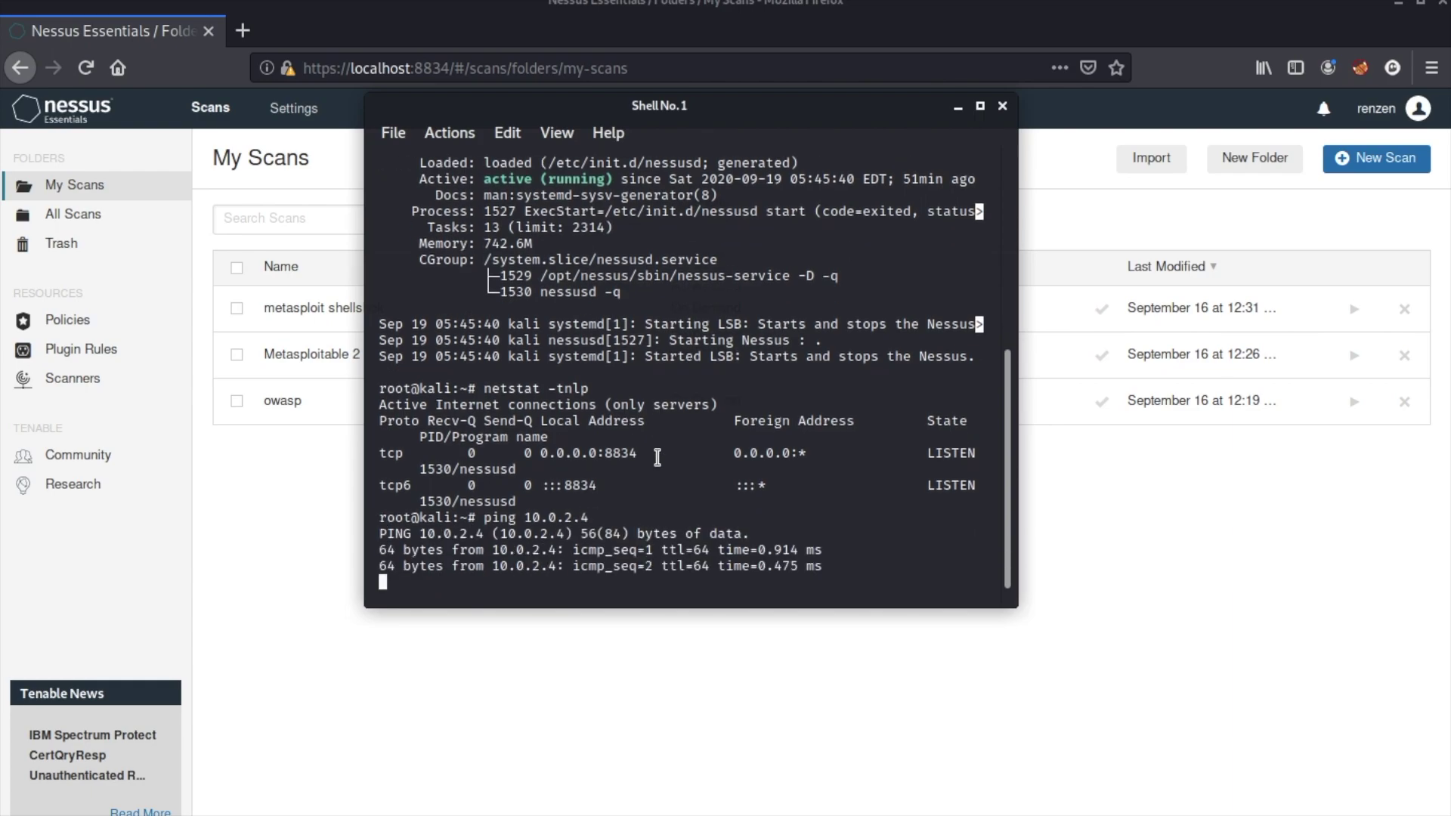
pyautogui.hotkey('ctrl', 'c')
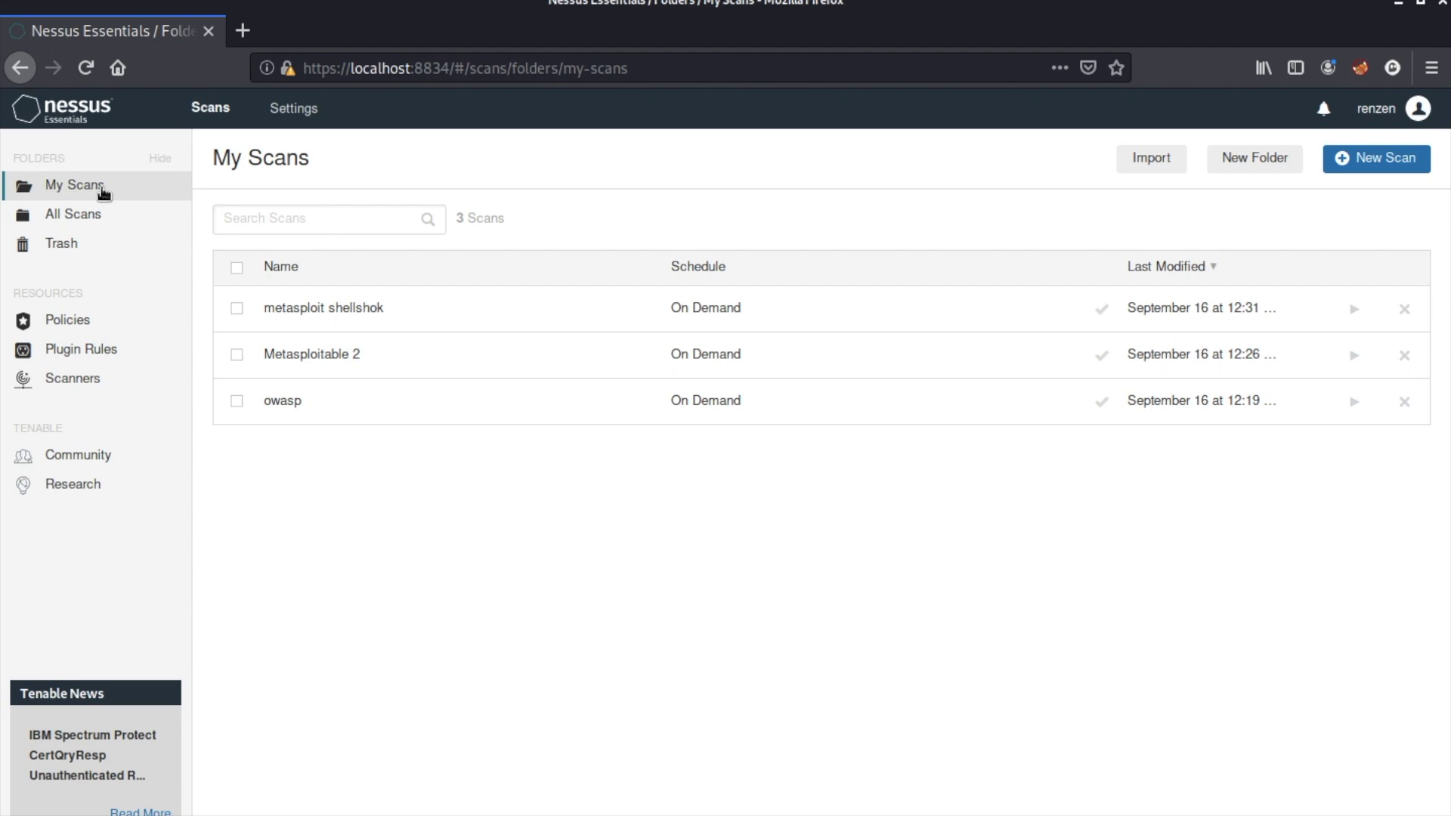
# Start a new Nessus scan, review the scanner and user-defined templates, and choose the Advanced Scan template.
pyautogui.click(1392, 160)
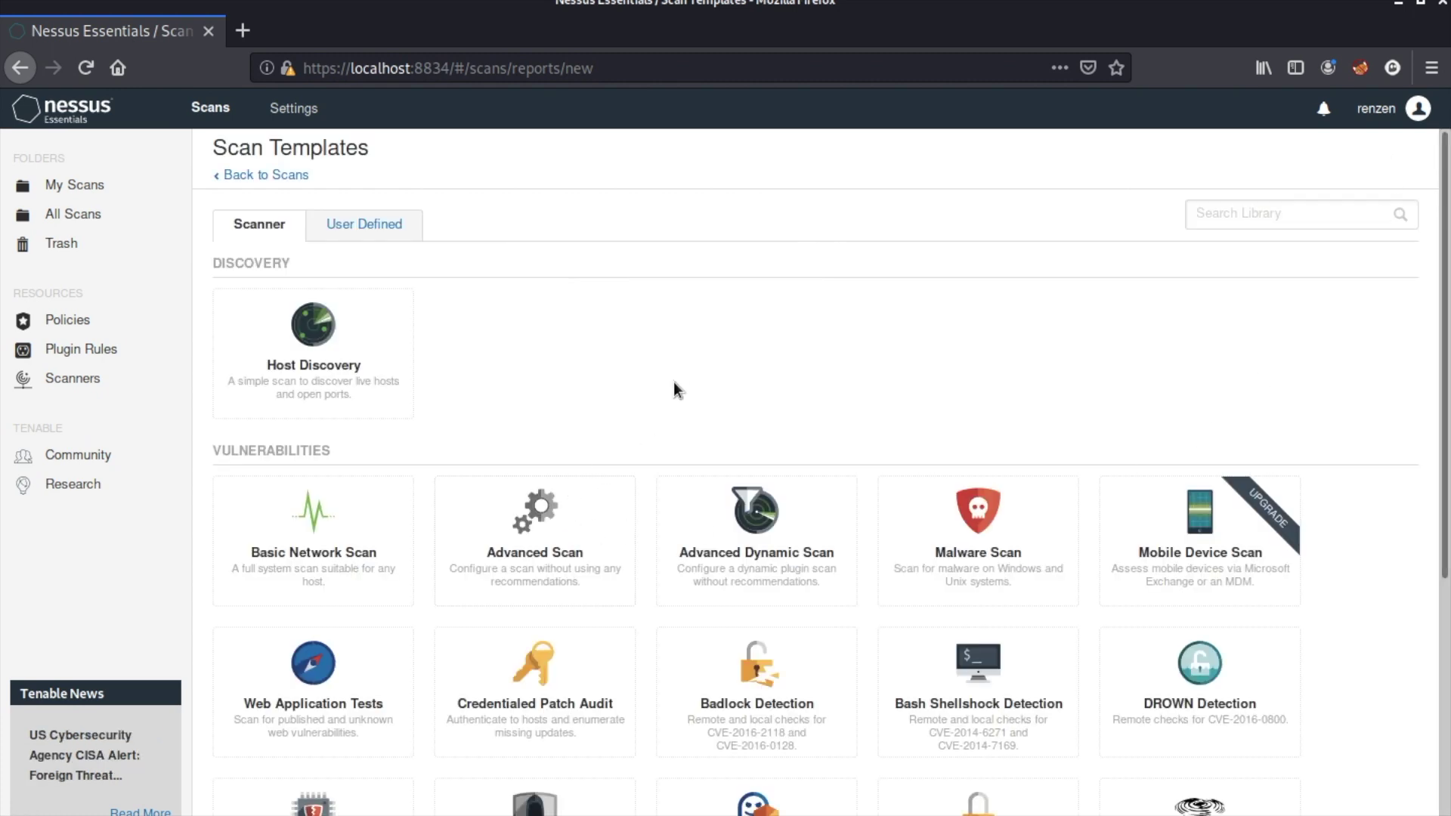
pyautogui.scroll(-1, 674, 382)
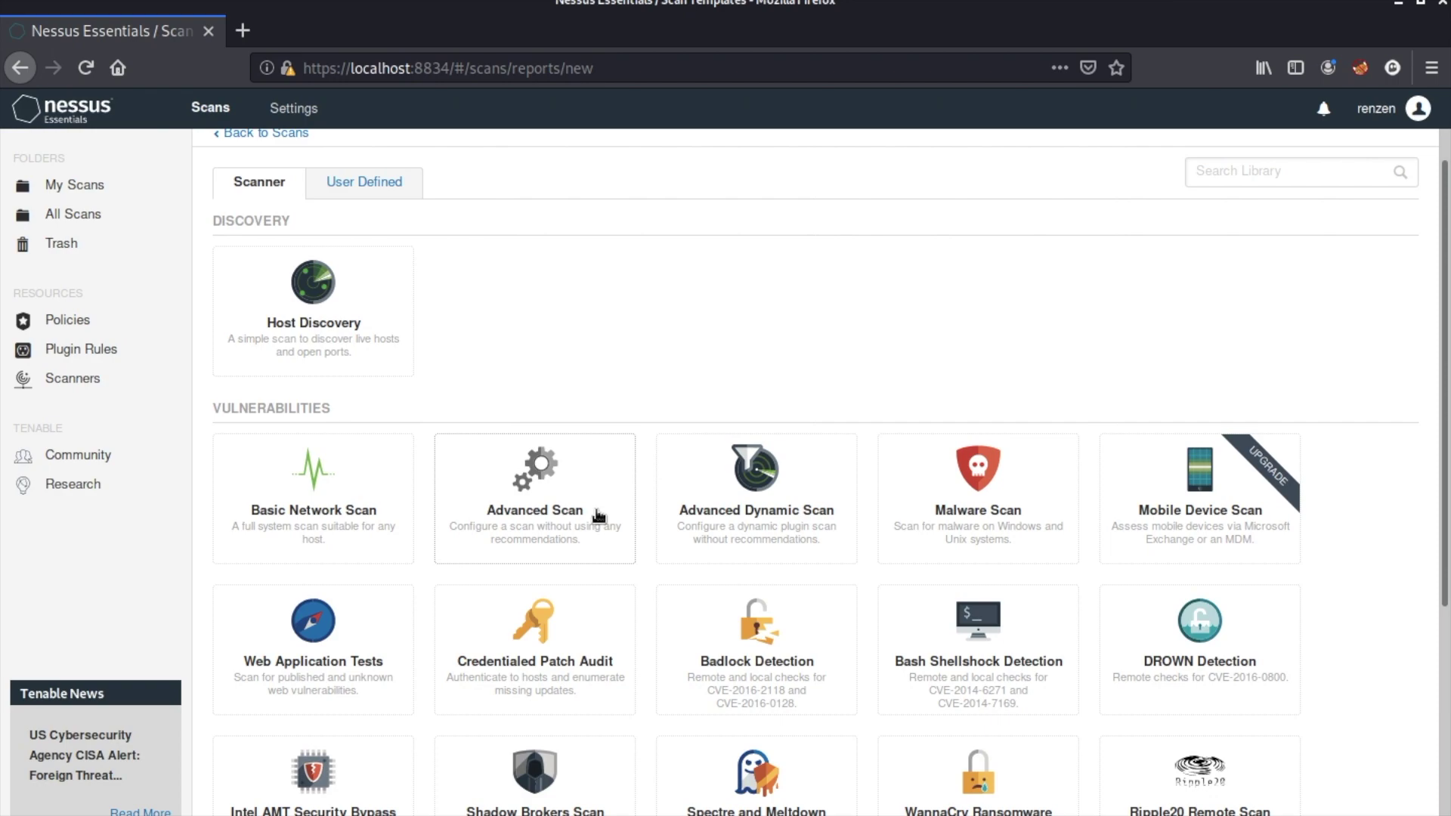
pyautogui.scroll(1, 625, 406)
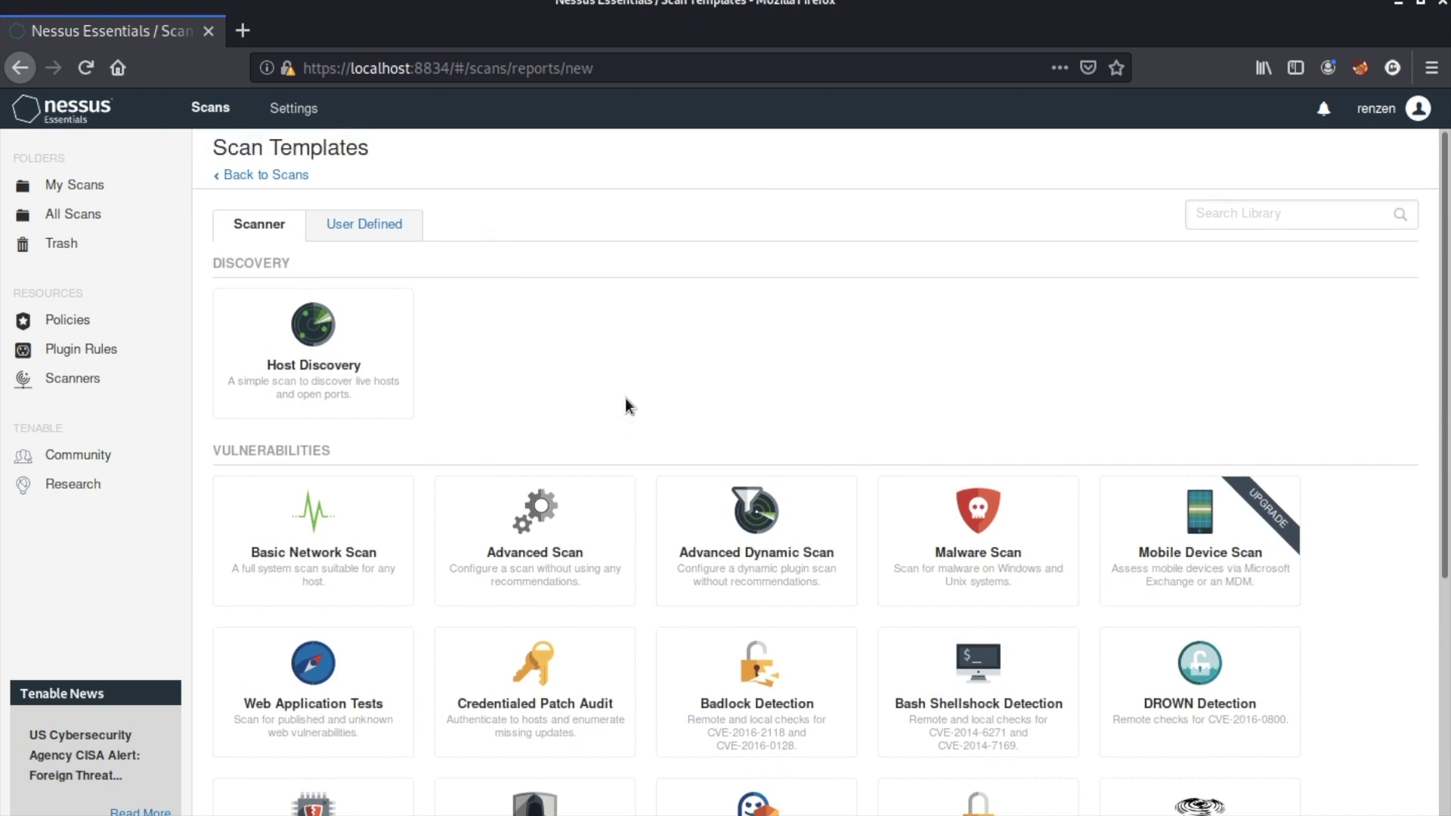
pyautogui.click(394, 231)
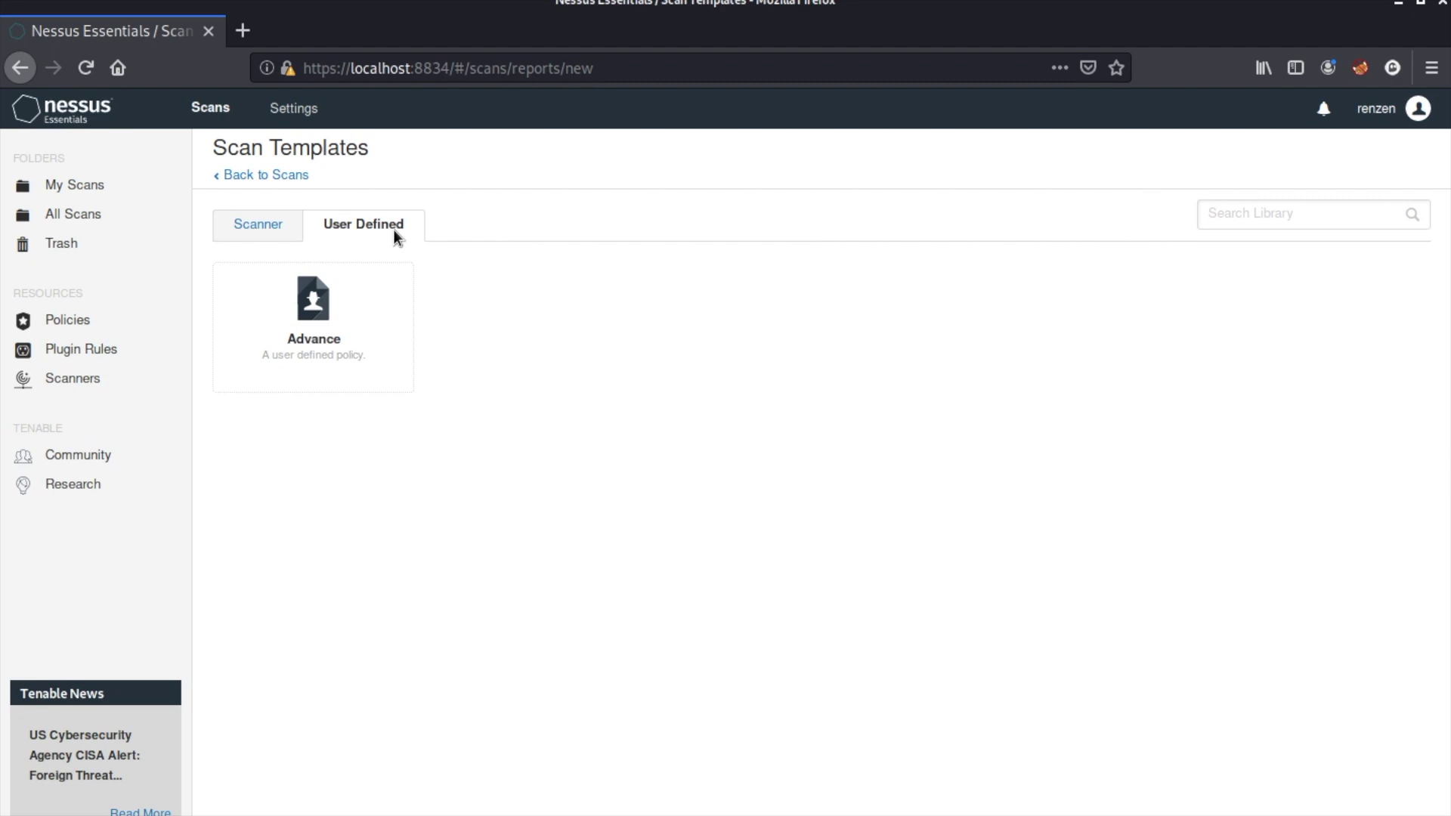
pyautogui.click(248, 234)
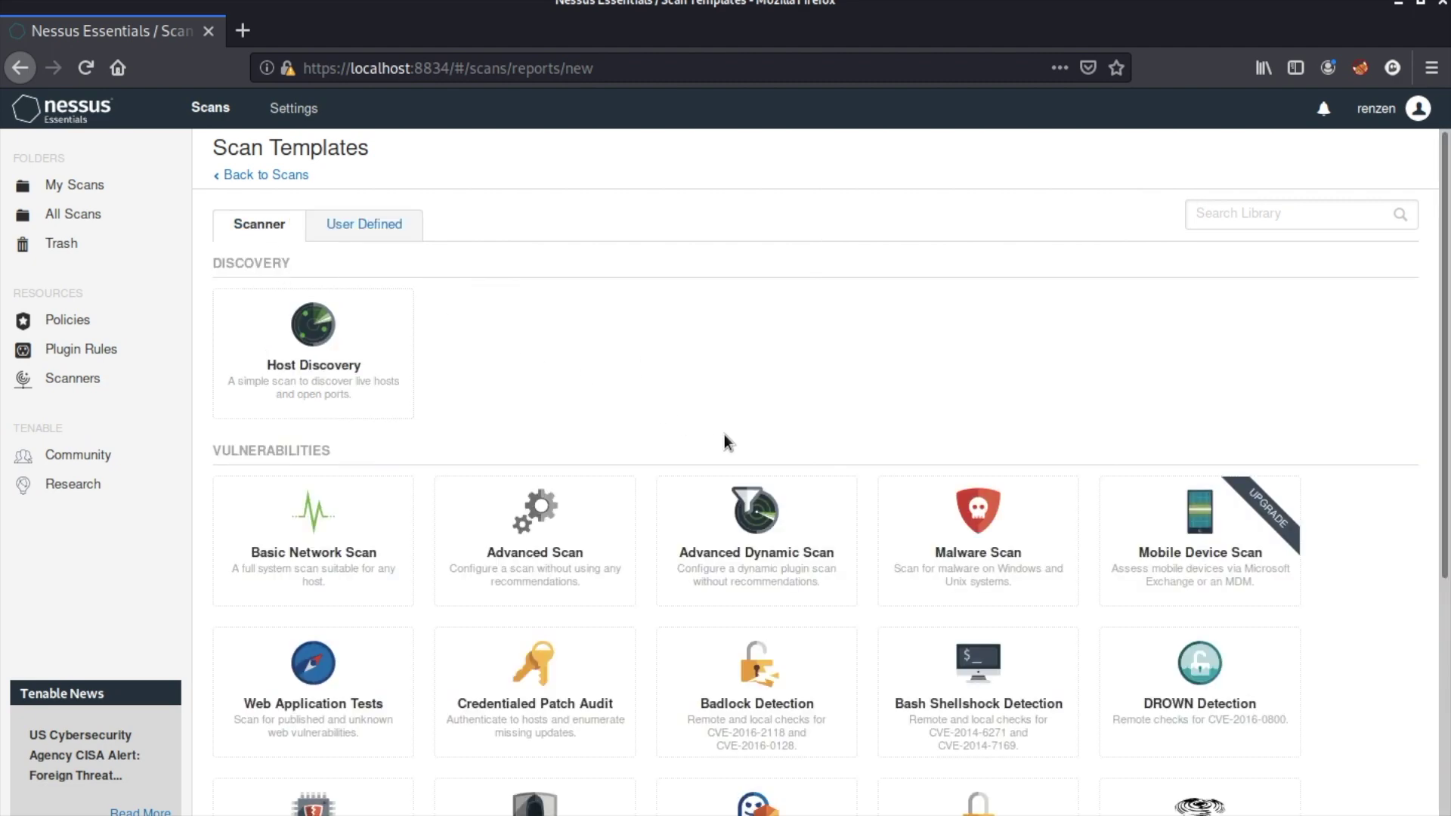
pyautogui.click(518, 574)
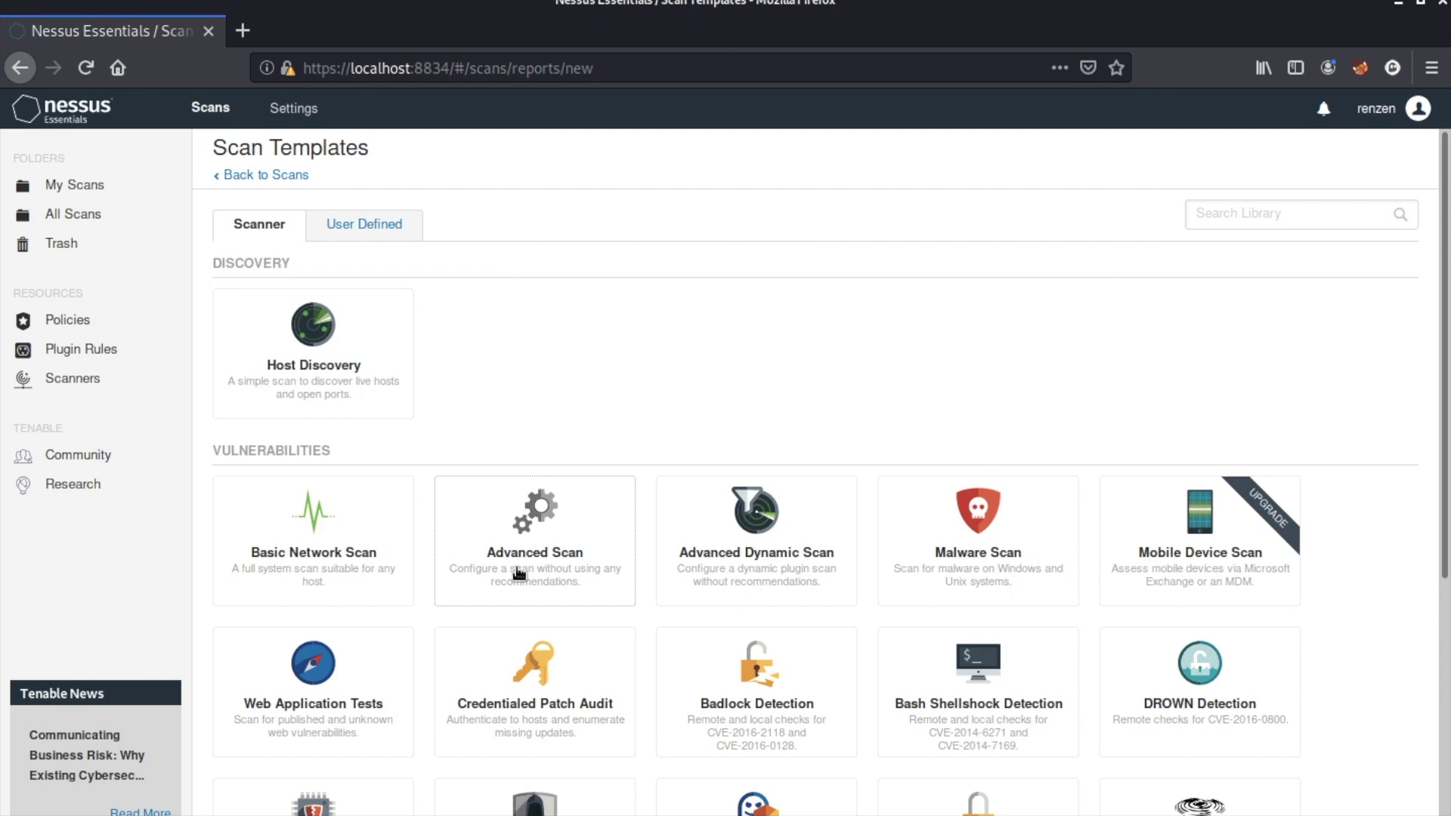
pyautogui.click(542, 580)
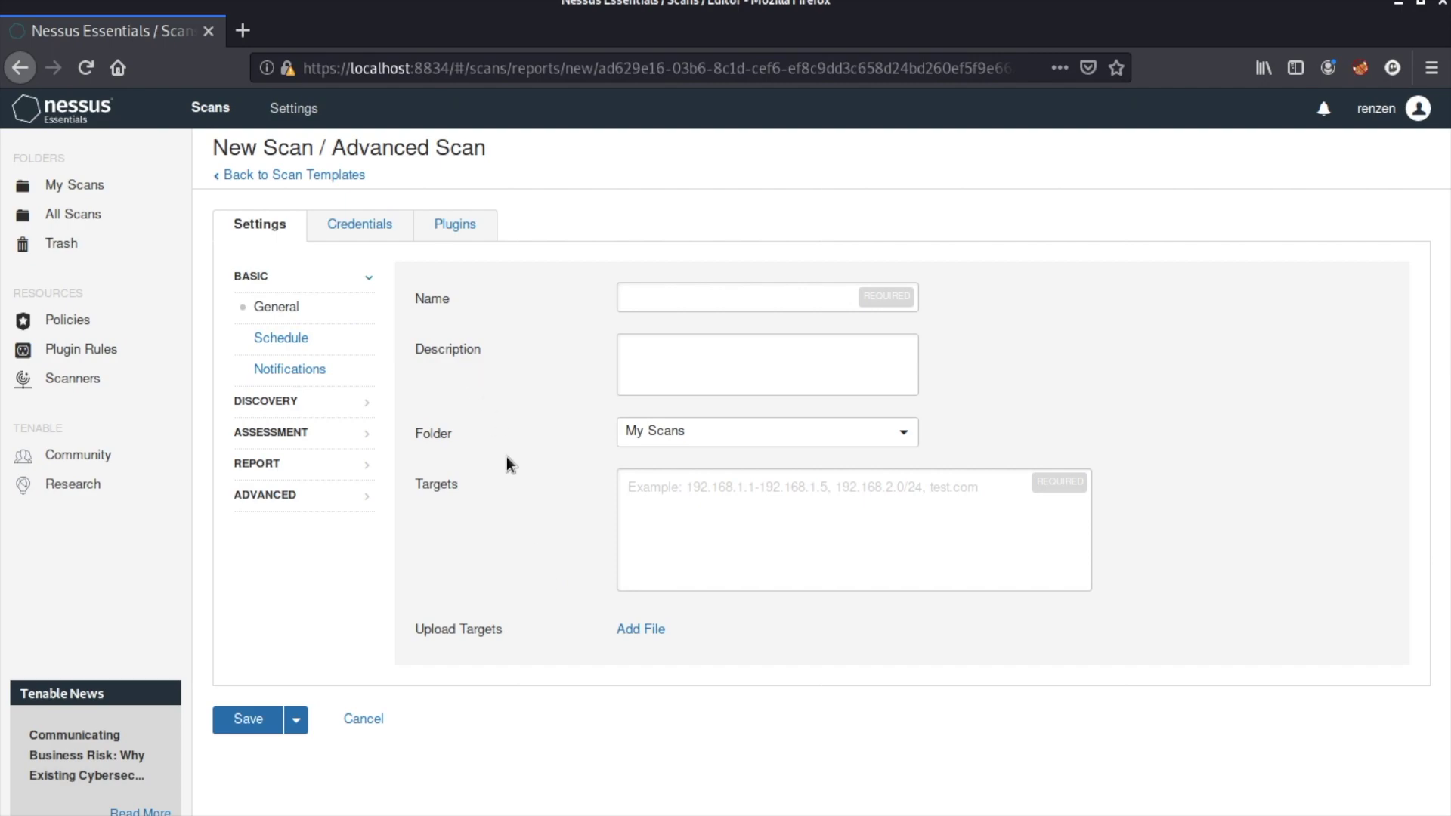
# Name the scan "My First Scan" and enter "ABC" as its description.
pyautogui.click(691, 293)
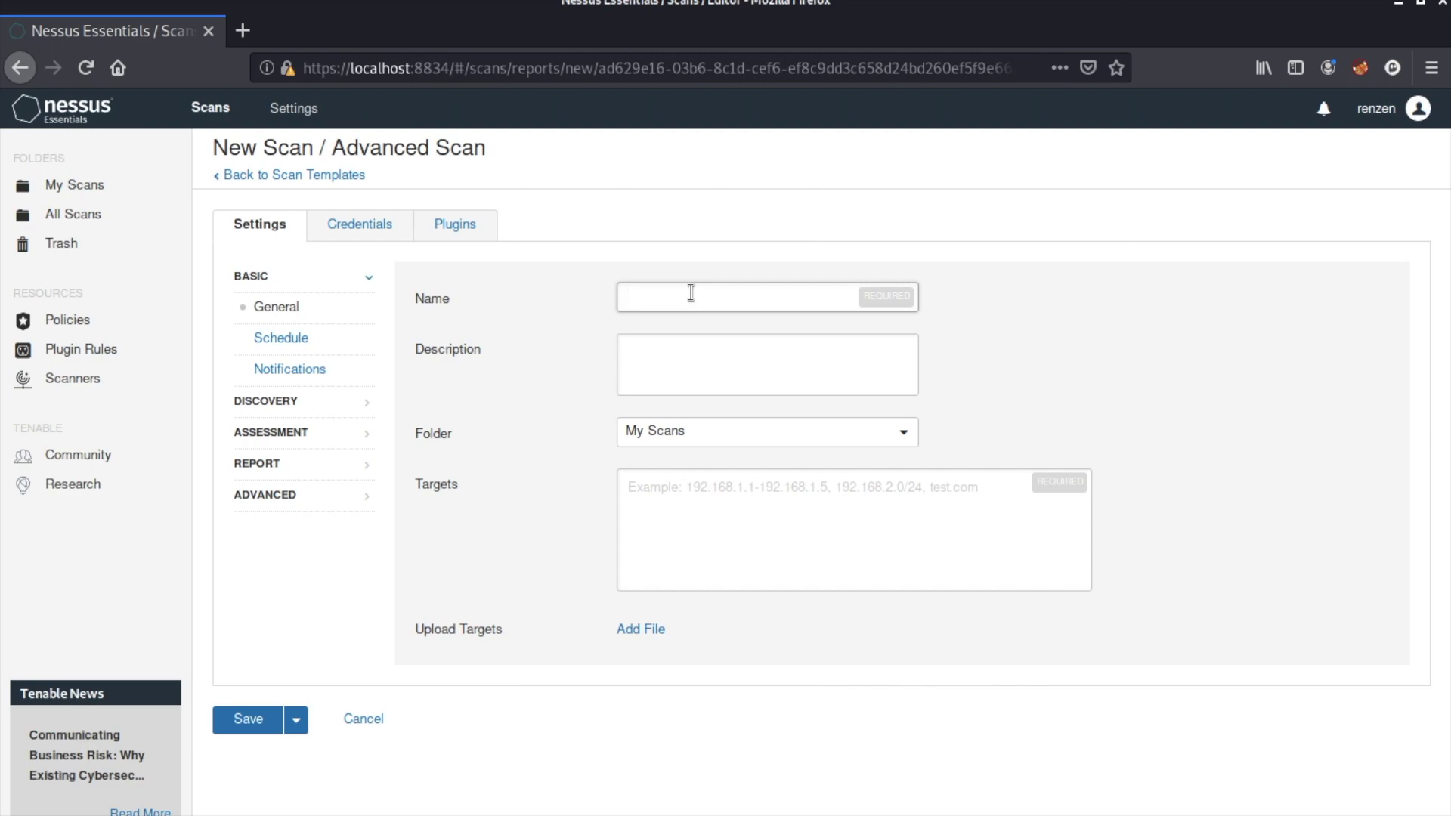
pyautogui.write('My Fi')
pyautogui.write('r')
pyautogui.press('BackSpace')
pyautogui.write('rst ')
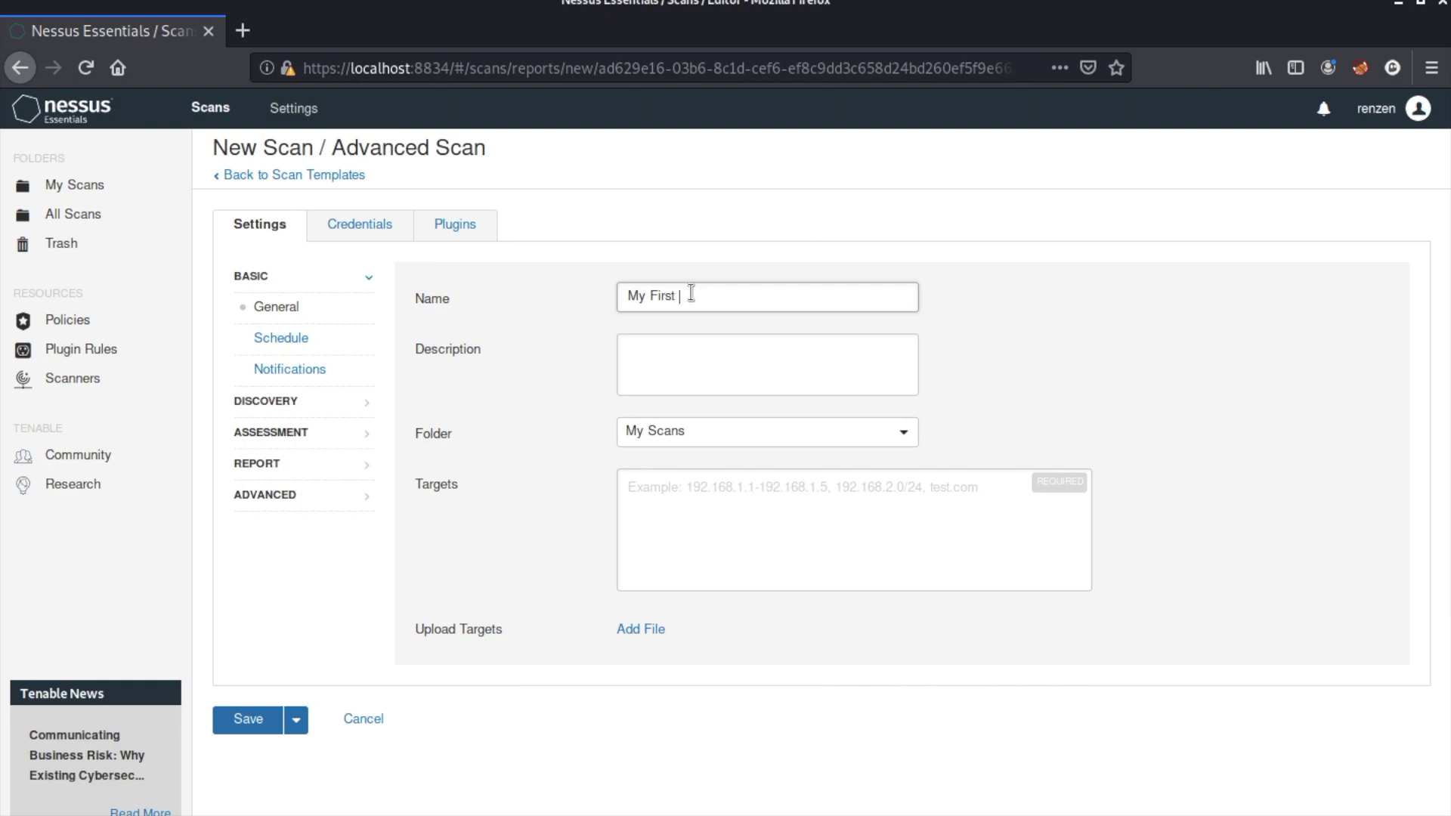
pyautogui.write('Scan')
pyautogui.click(714, 371)
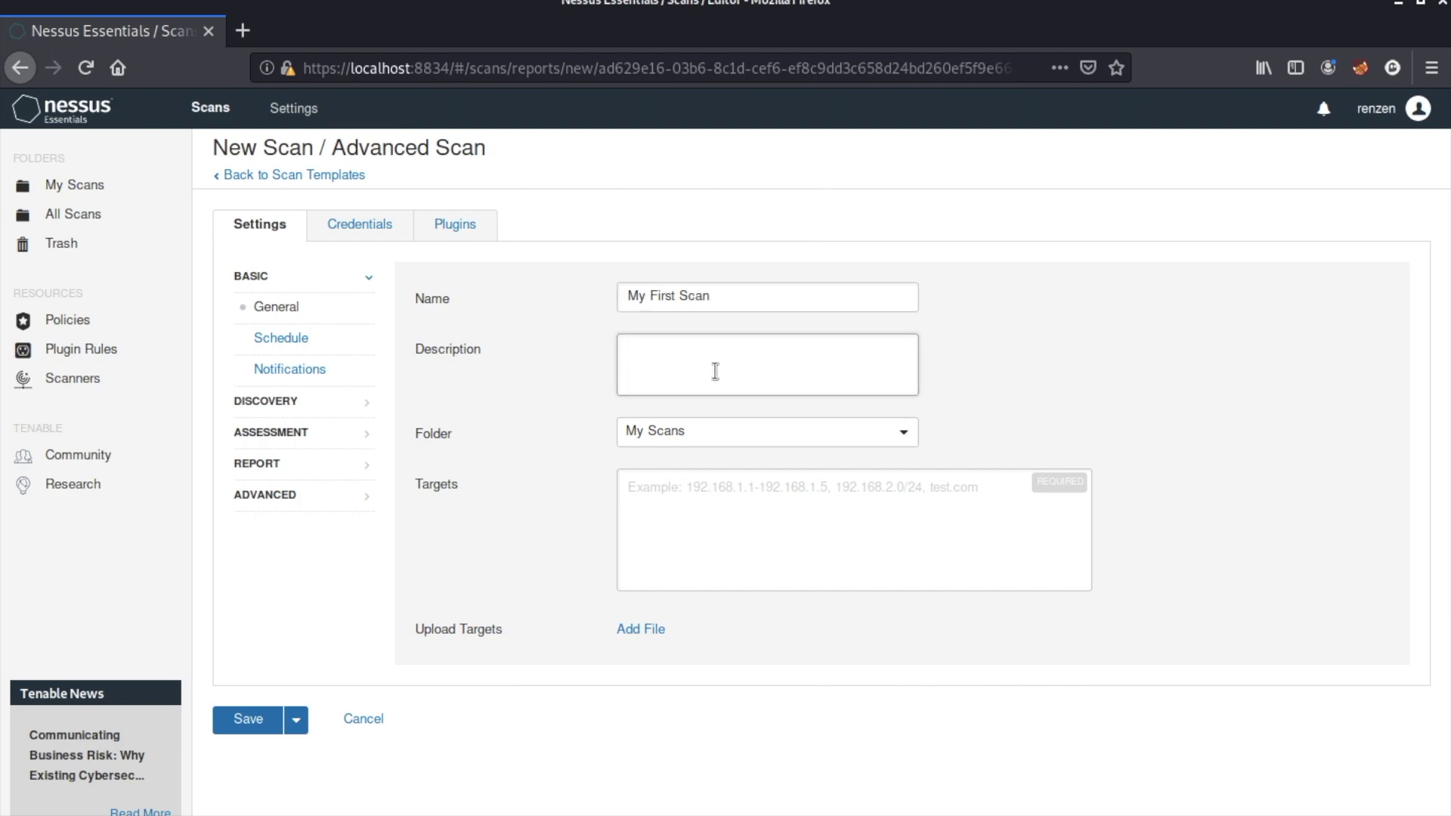
pyautogui.write('ABC')
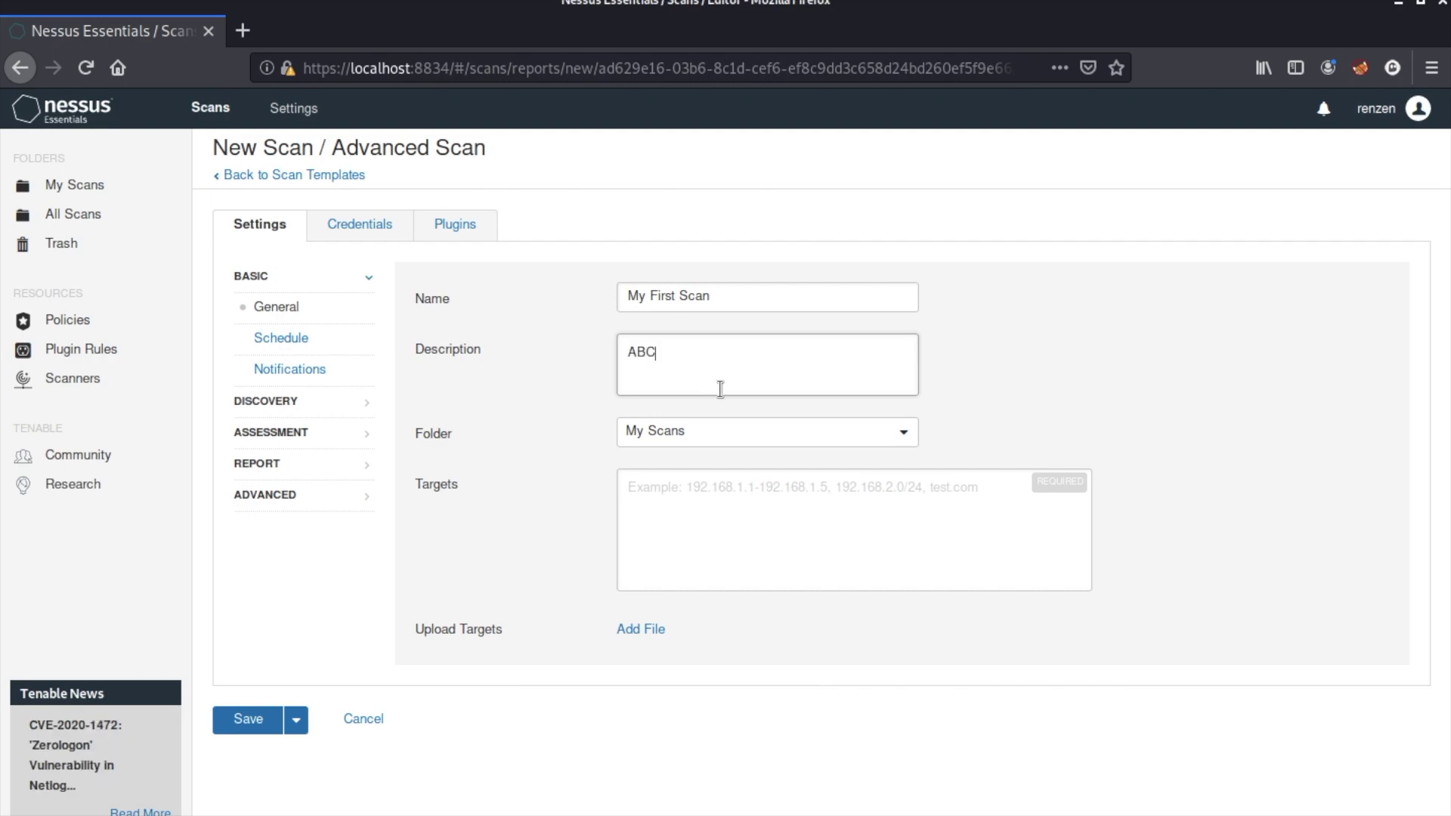
# Keep the scan in the My Scans folder with target 10.0.2.4, and check its schedule and notification settings.
pyautogui.click(740, 433)
pyautogui.click(739, 433)
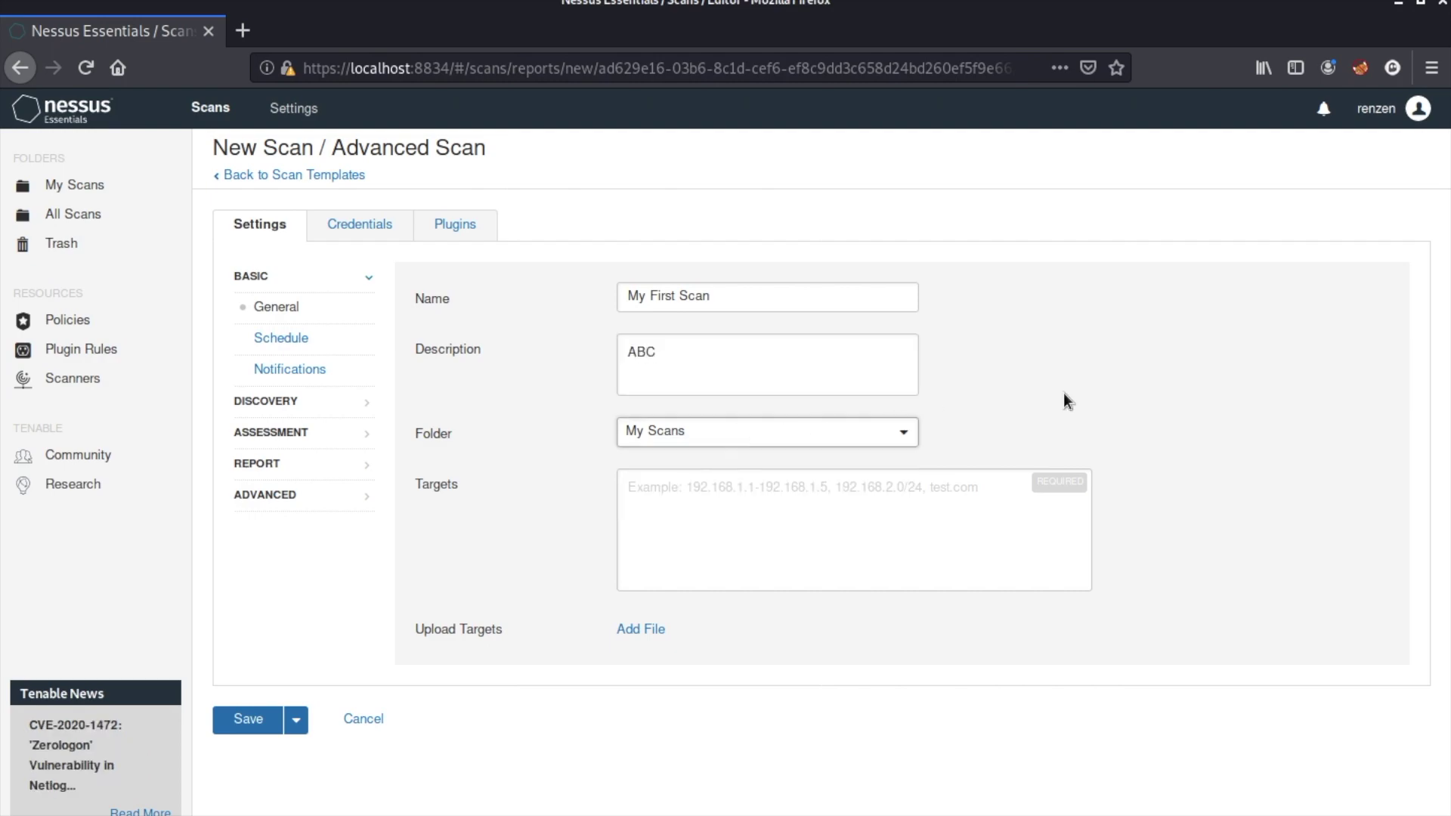
pyautogui.click(739, 536)
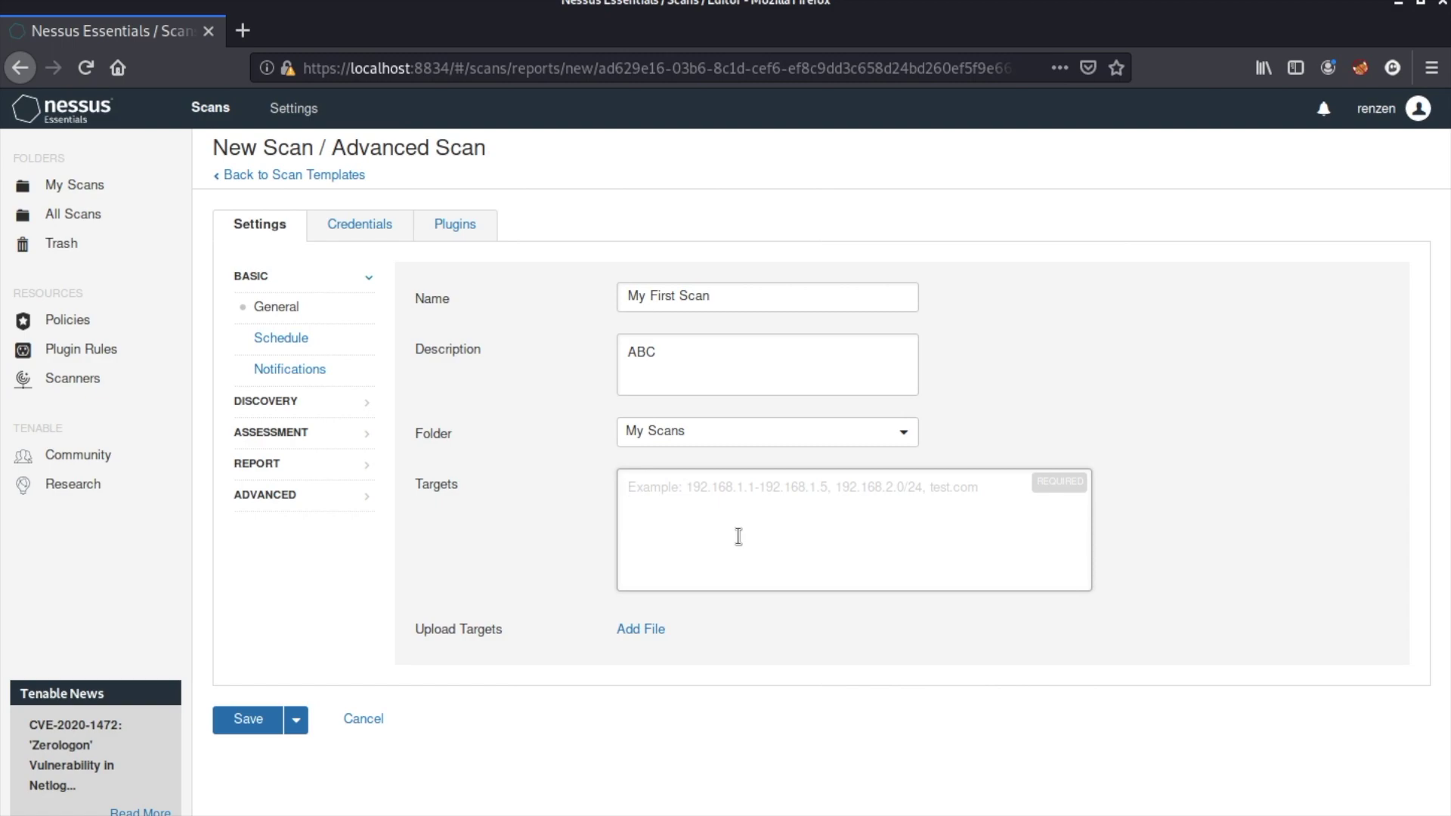
pyautogui.write('10.0.2.4')
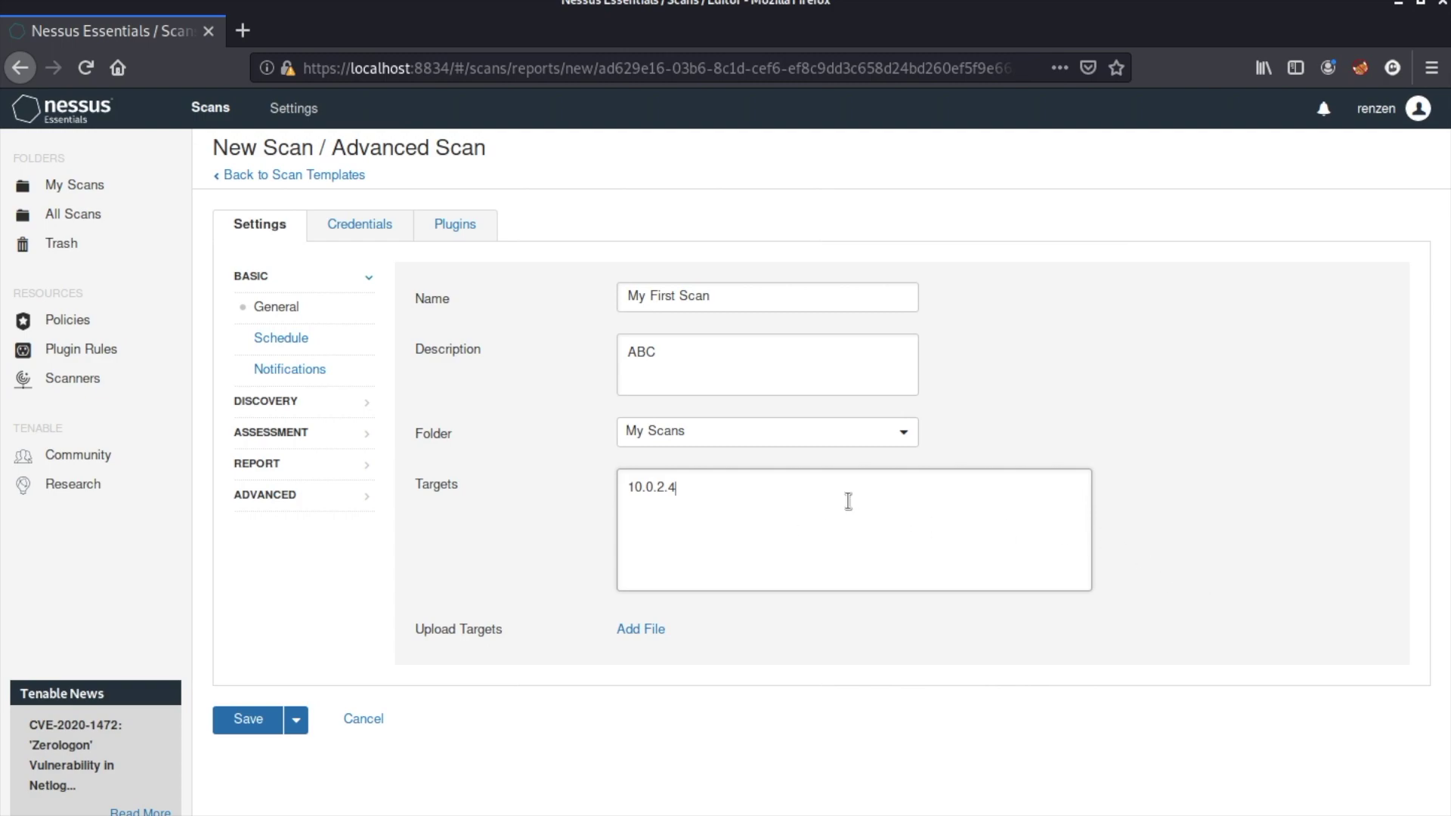
pyautogui.click(291, 341)
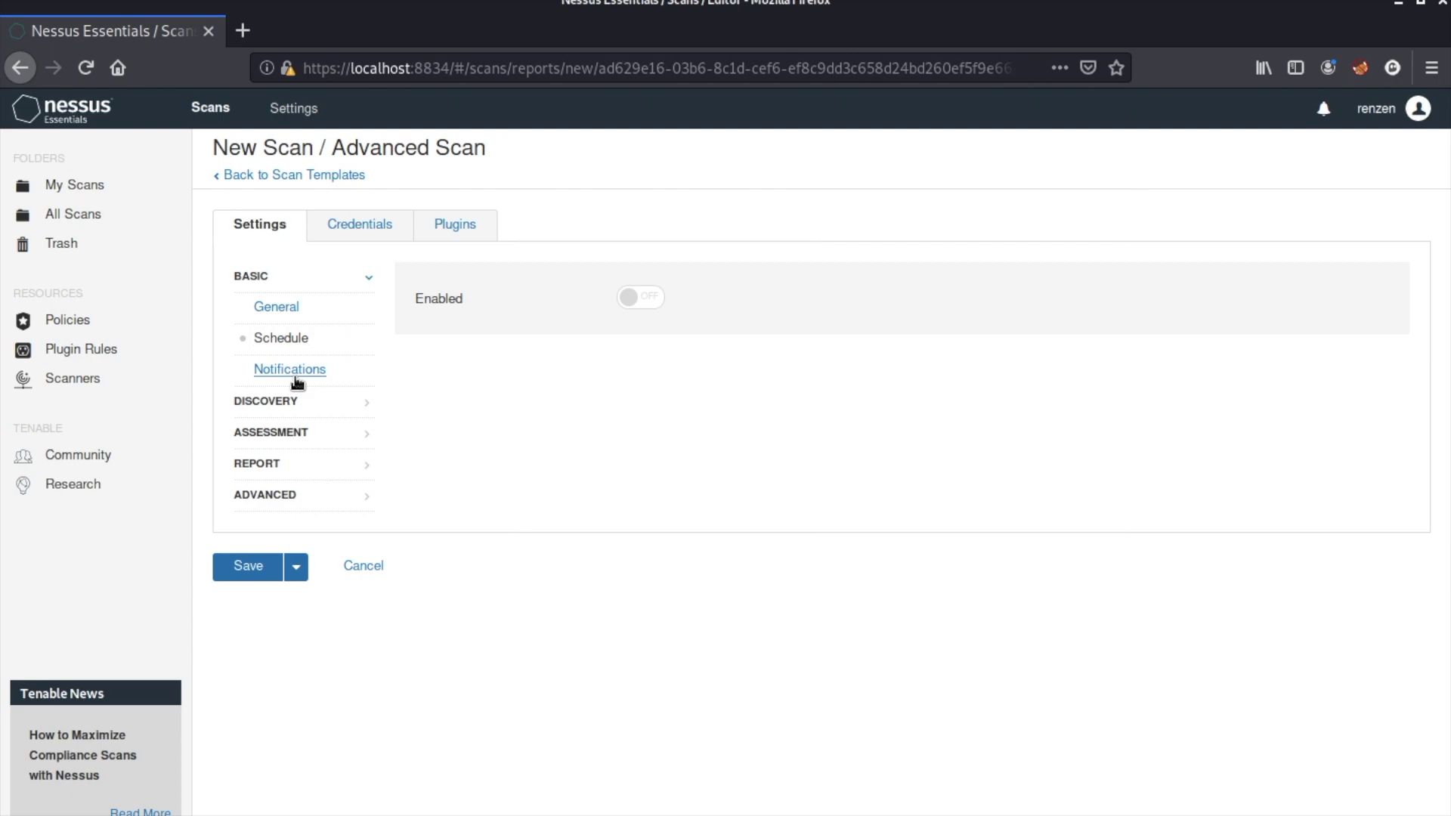
pyautogui.click(294, 375)
# Enable fast network discovery and the UDP ping method in the scan's host discovery settings.
pyautogui.click(285, 401)
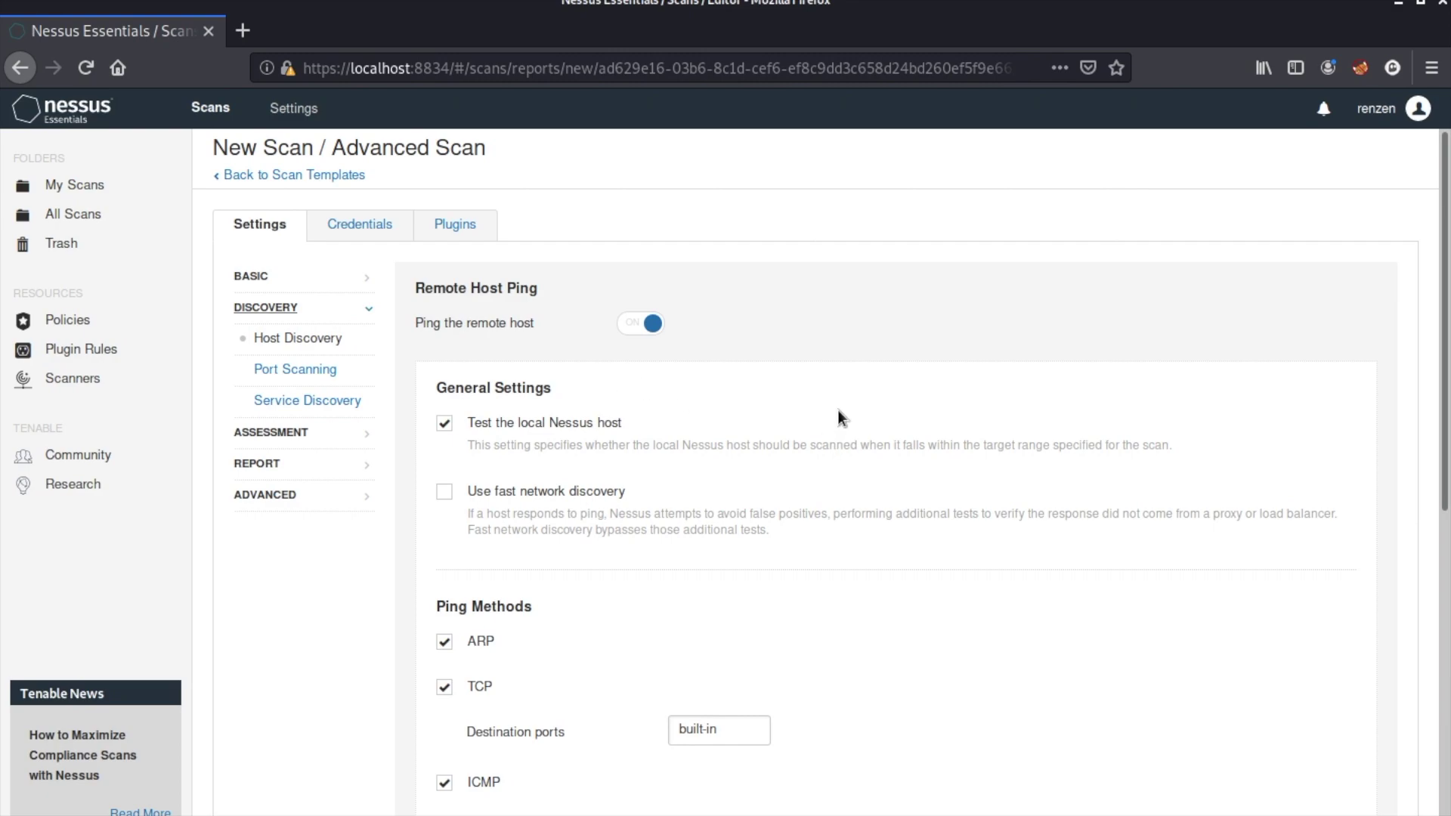
pyautogui.scroll(-1, 838, 417)
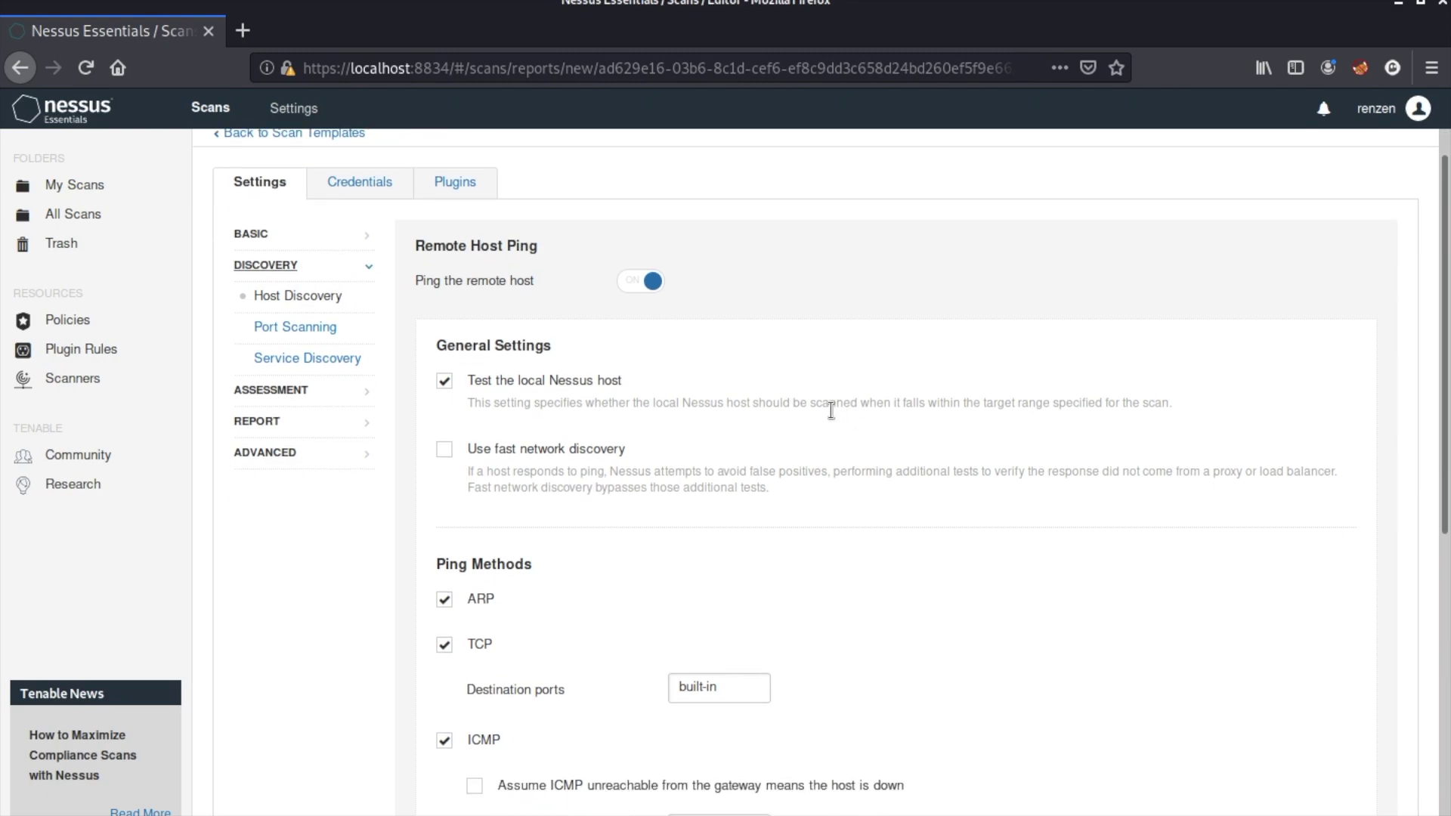
pyautogui.click(451, 456)
pyautogui.scroll(-10, 1067, 528)
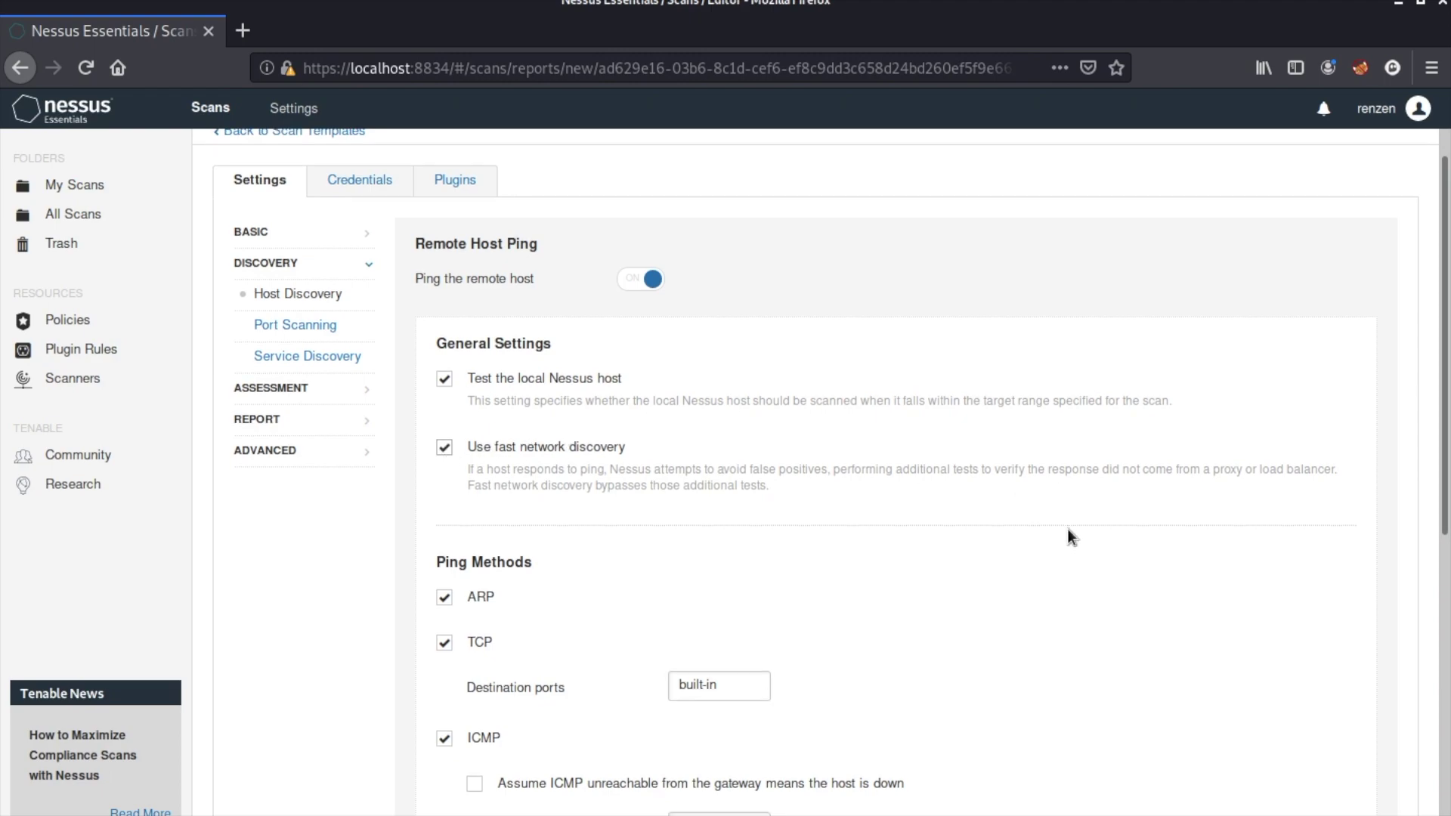
pyautogui.scroll(-2, 1067, 528)
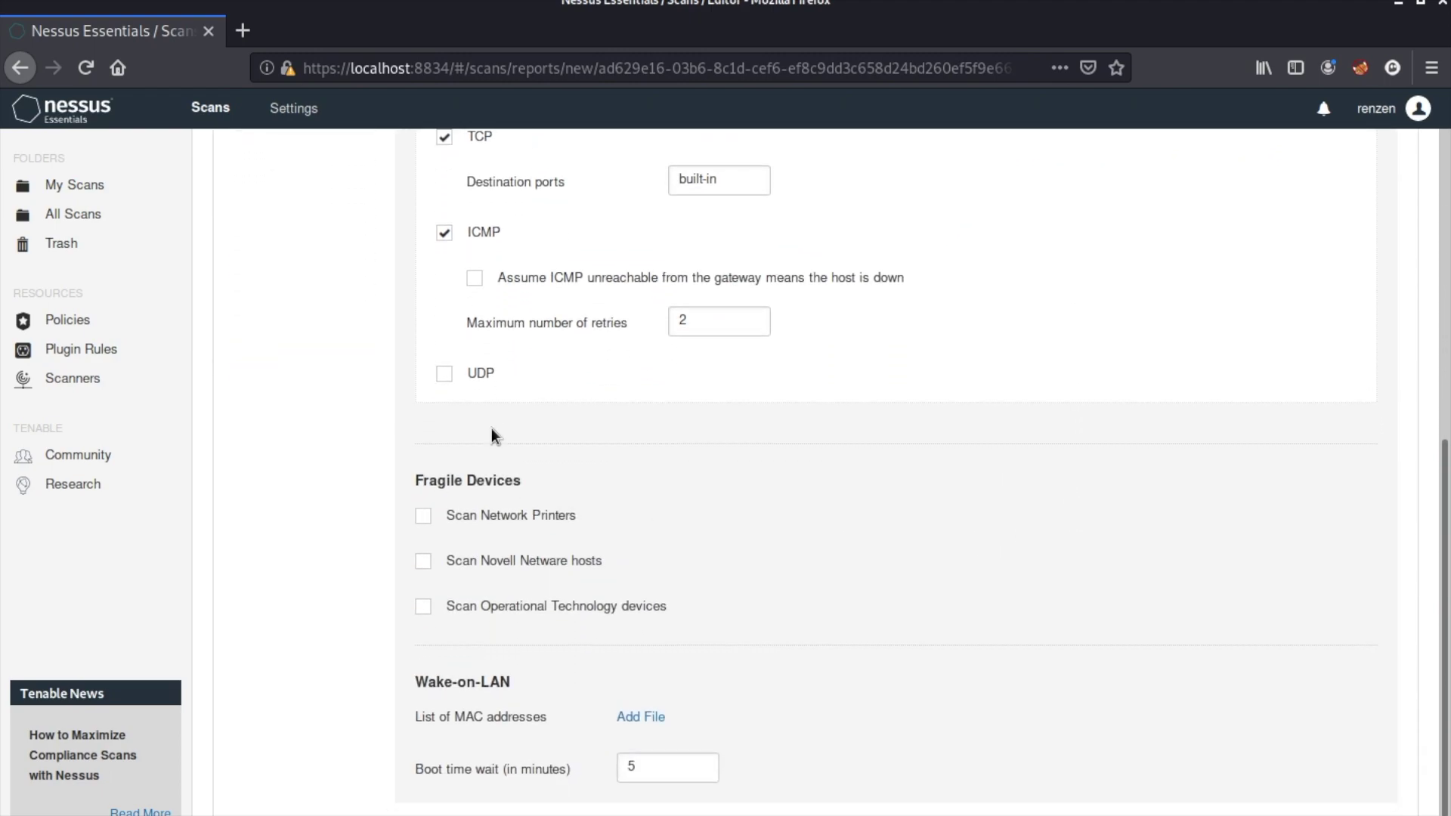
pyautogui.click(445, 374)
pyautogui.scroll(-2, 756, 478)
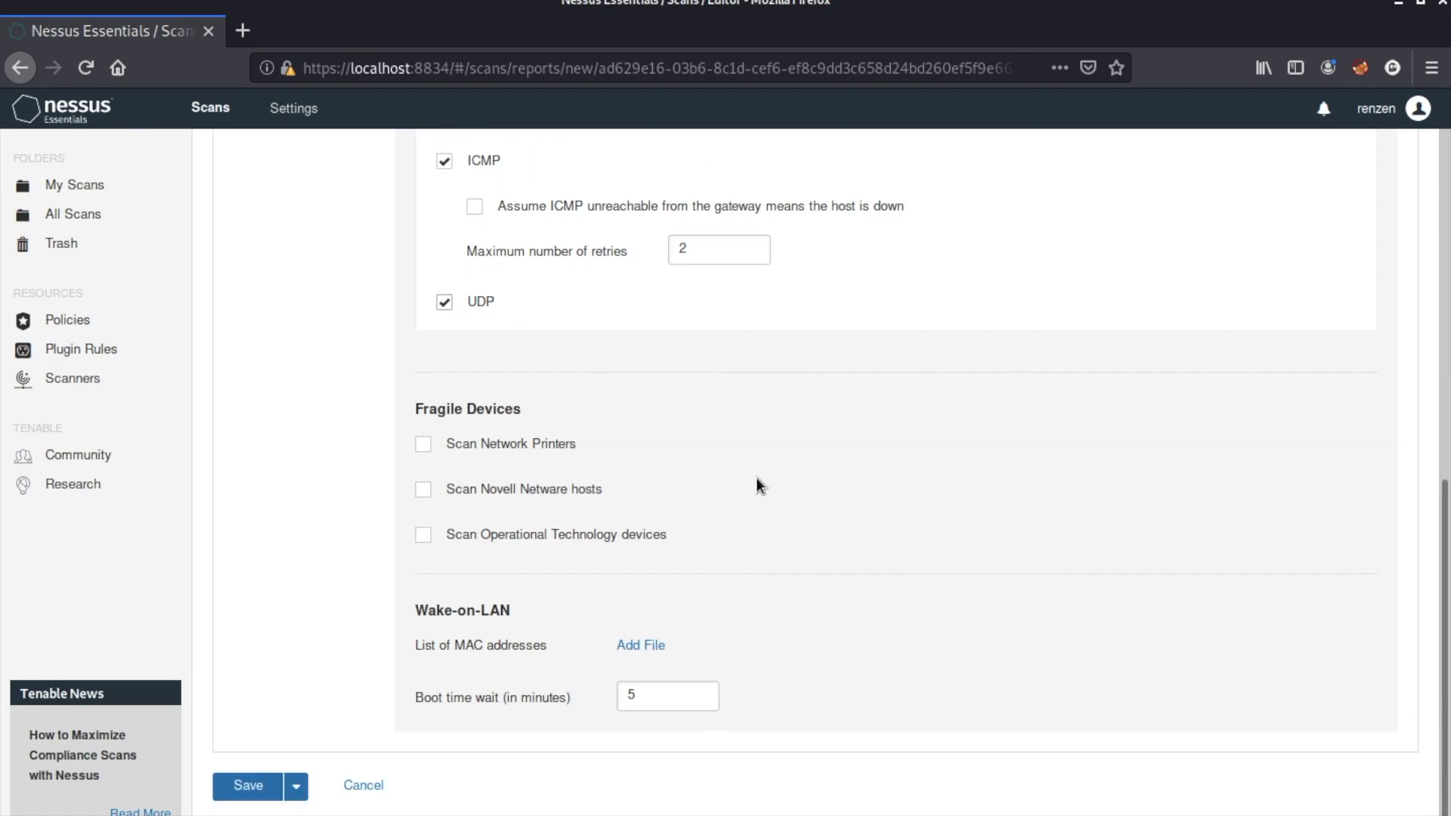
# Enable thorough tests in the scan's general assessment settings.
pyautogui.scroll(15, 755, 477)
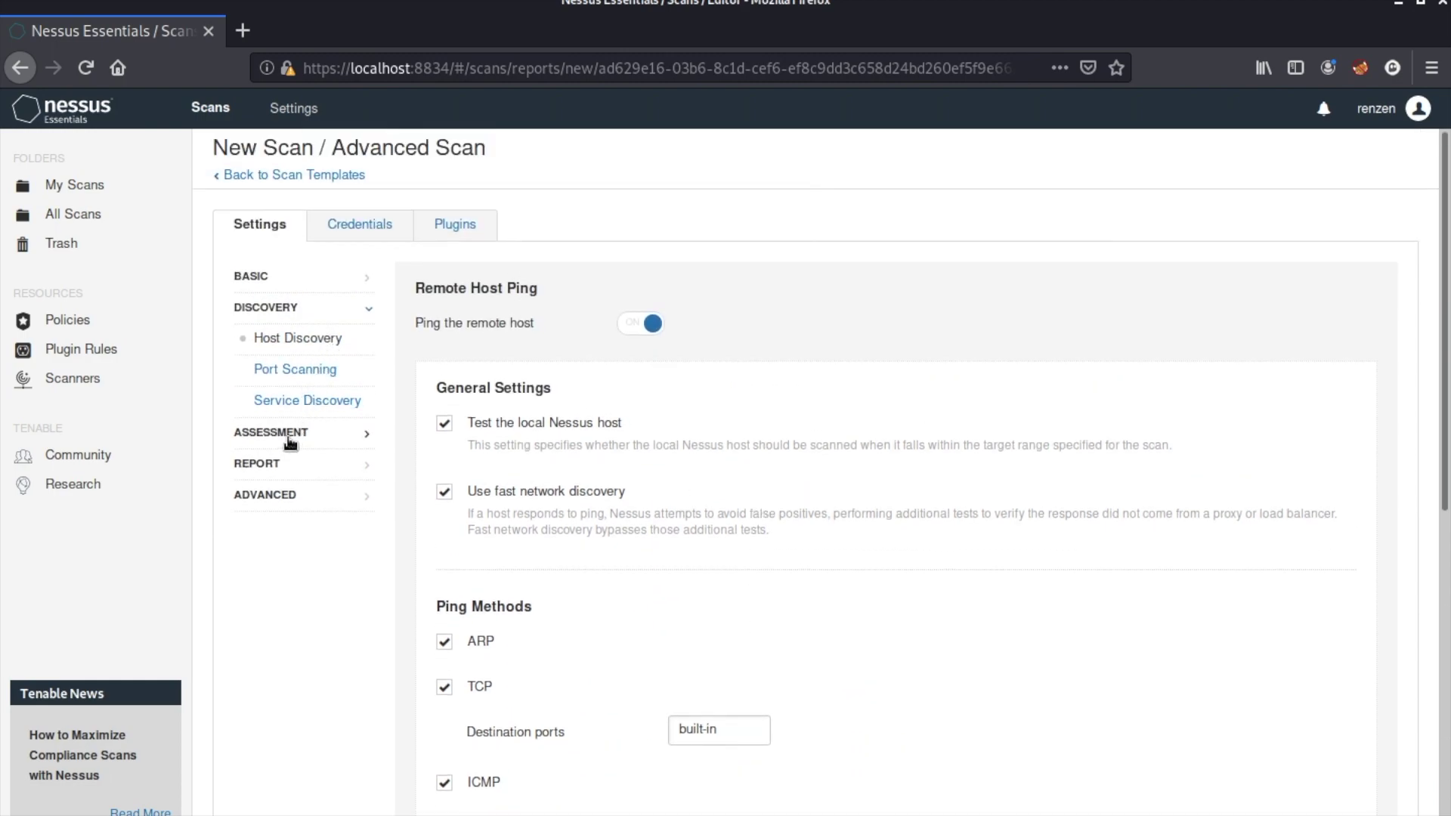
pyautogui.click(289, 439)
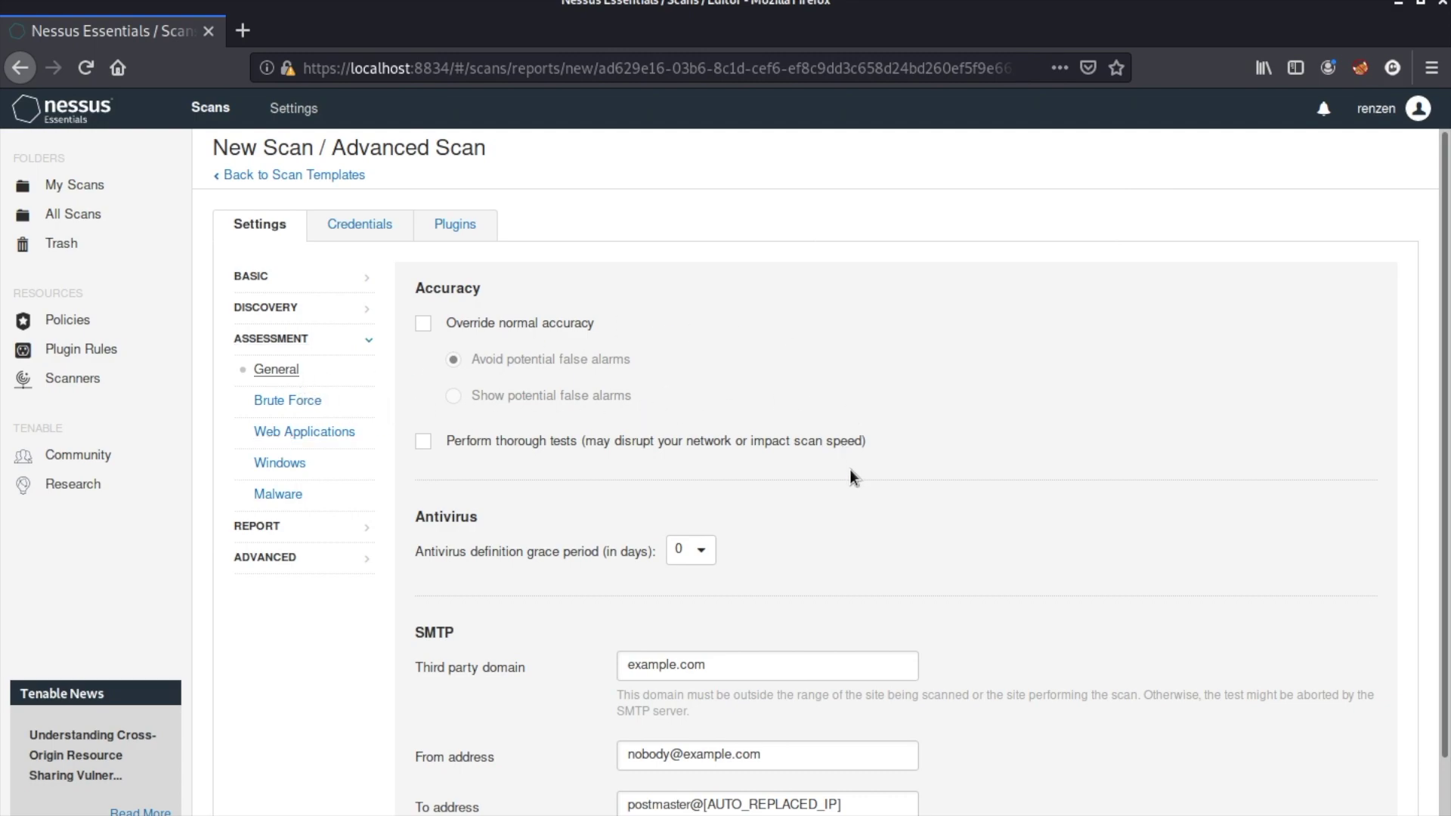
pyautogui.click(425, 441)
pyautogui.scroll(-1, 662, 473)
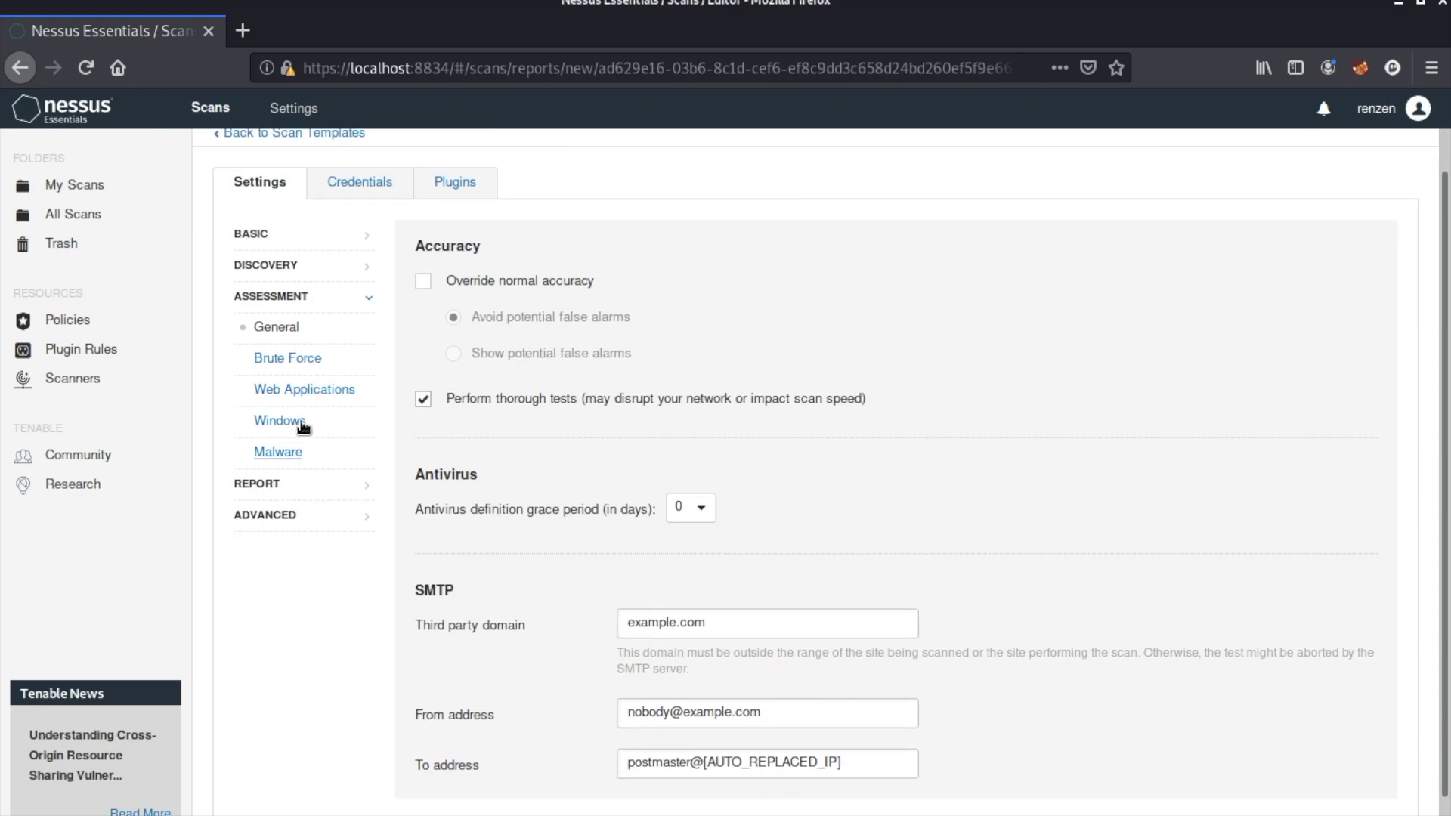
# Enable testing of Oracle Database default accounts in the brute force settings and review the Hydra options.
pyautogui.click(290, 360)
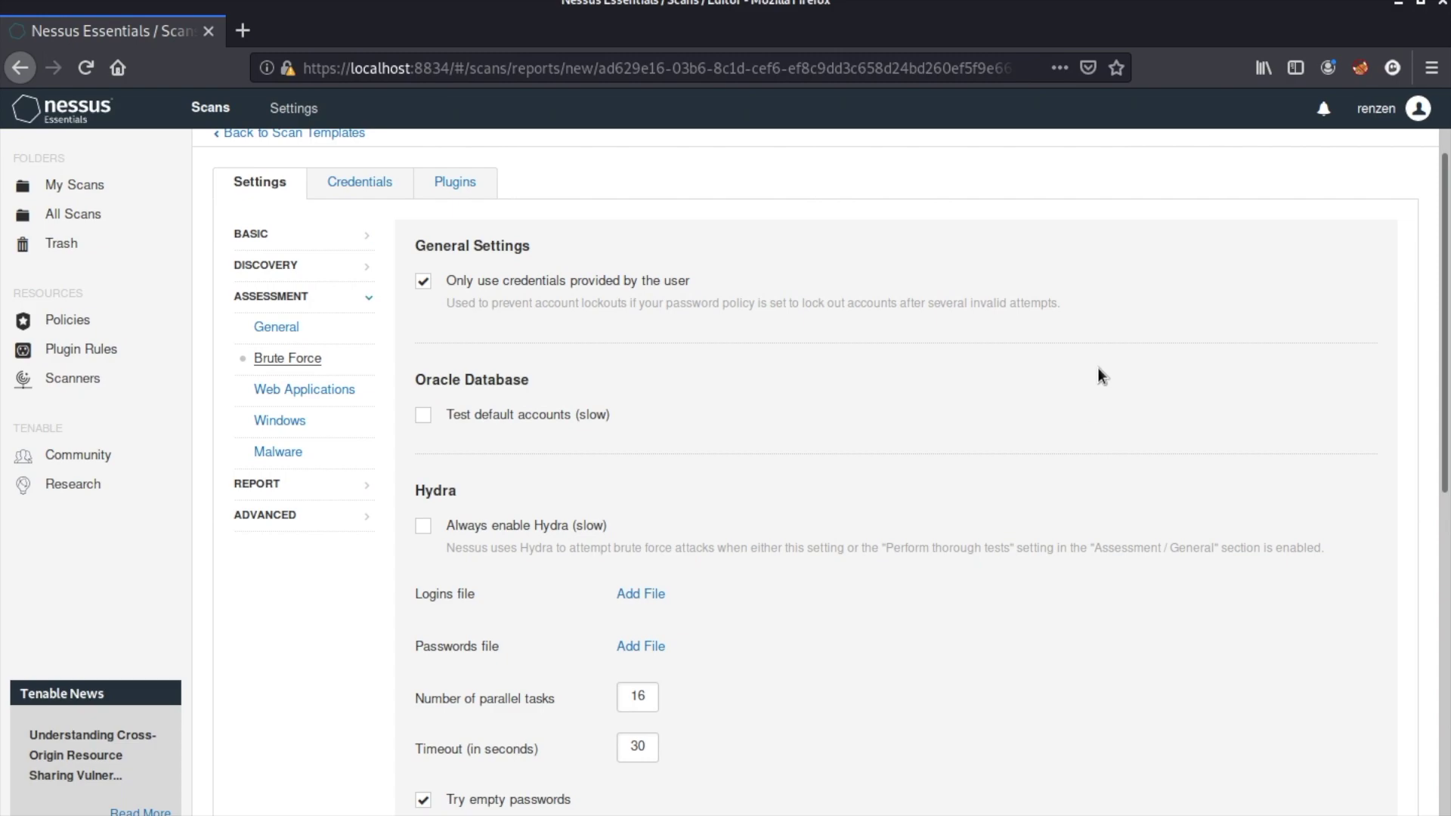
pyautogui.click(427, 421)
pyautogui.scroll(-1, 503, 508)
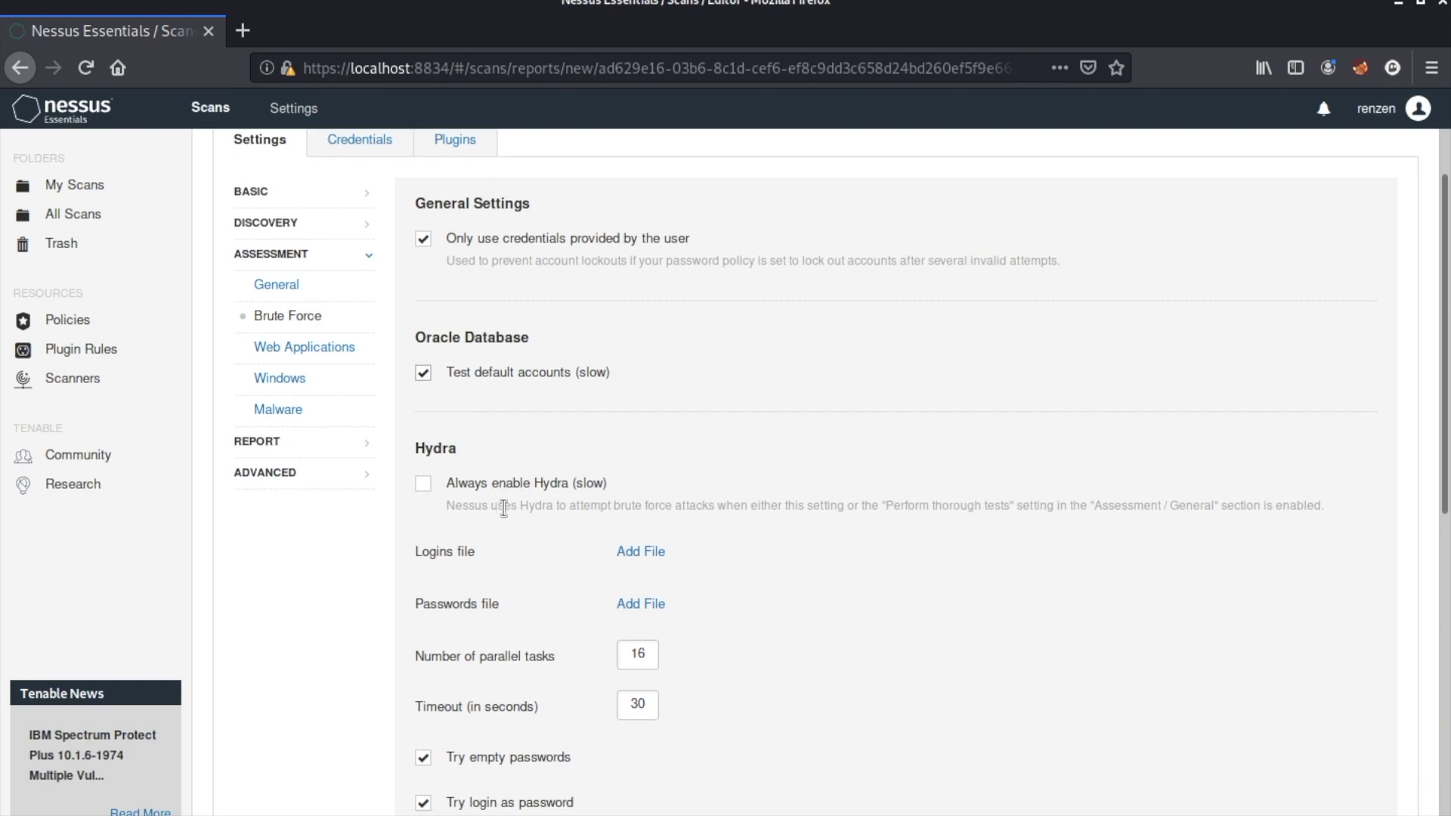
pyautogui.scroll(2, 503, 508)
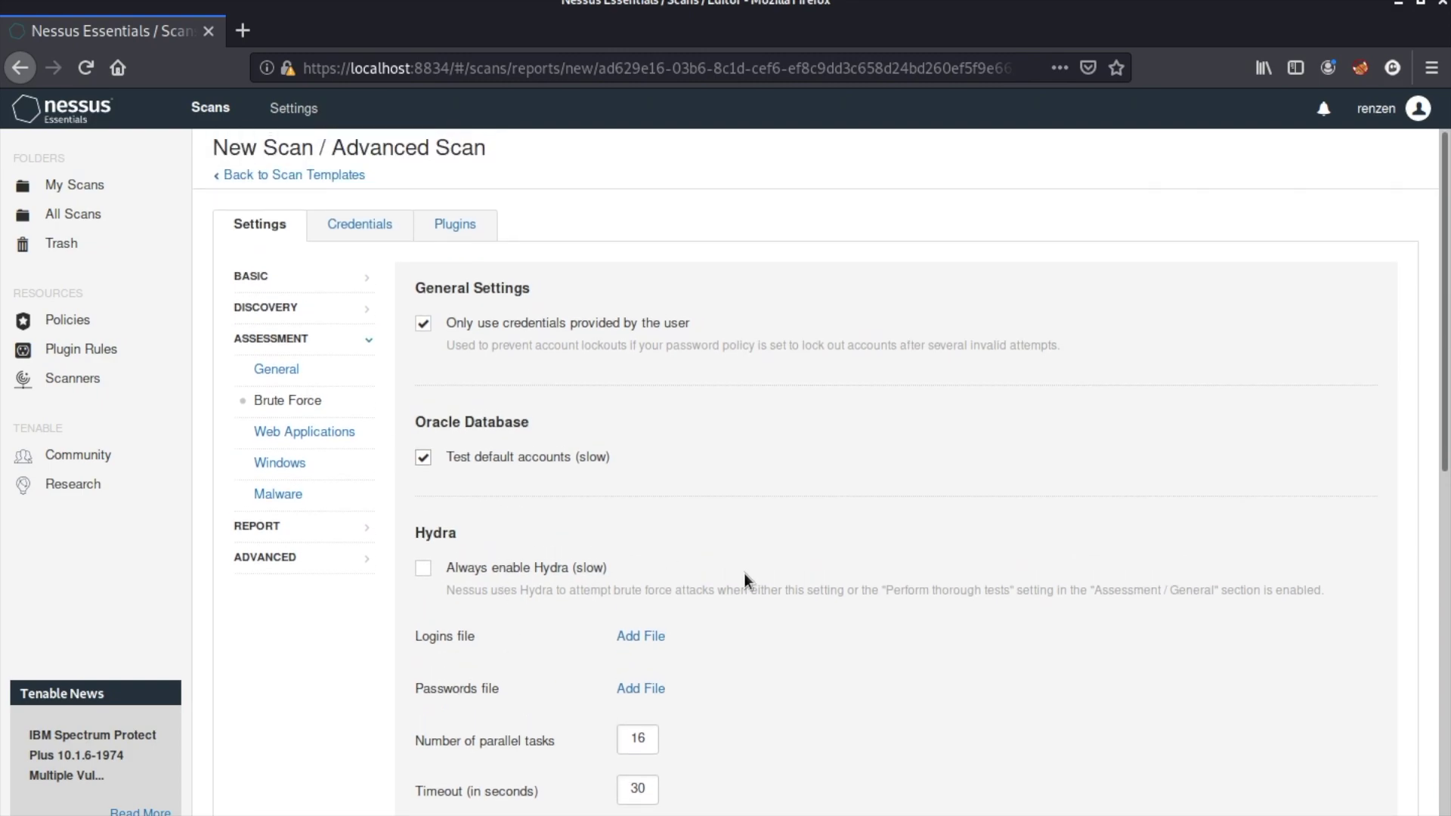
pyautogui.scroll(-7, 751, 576)
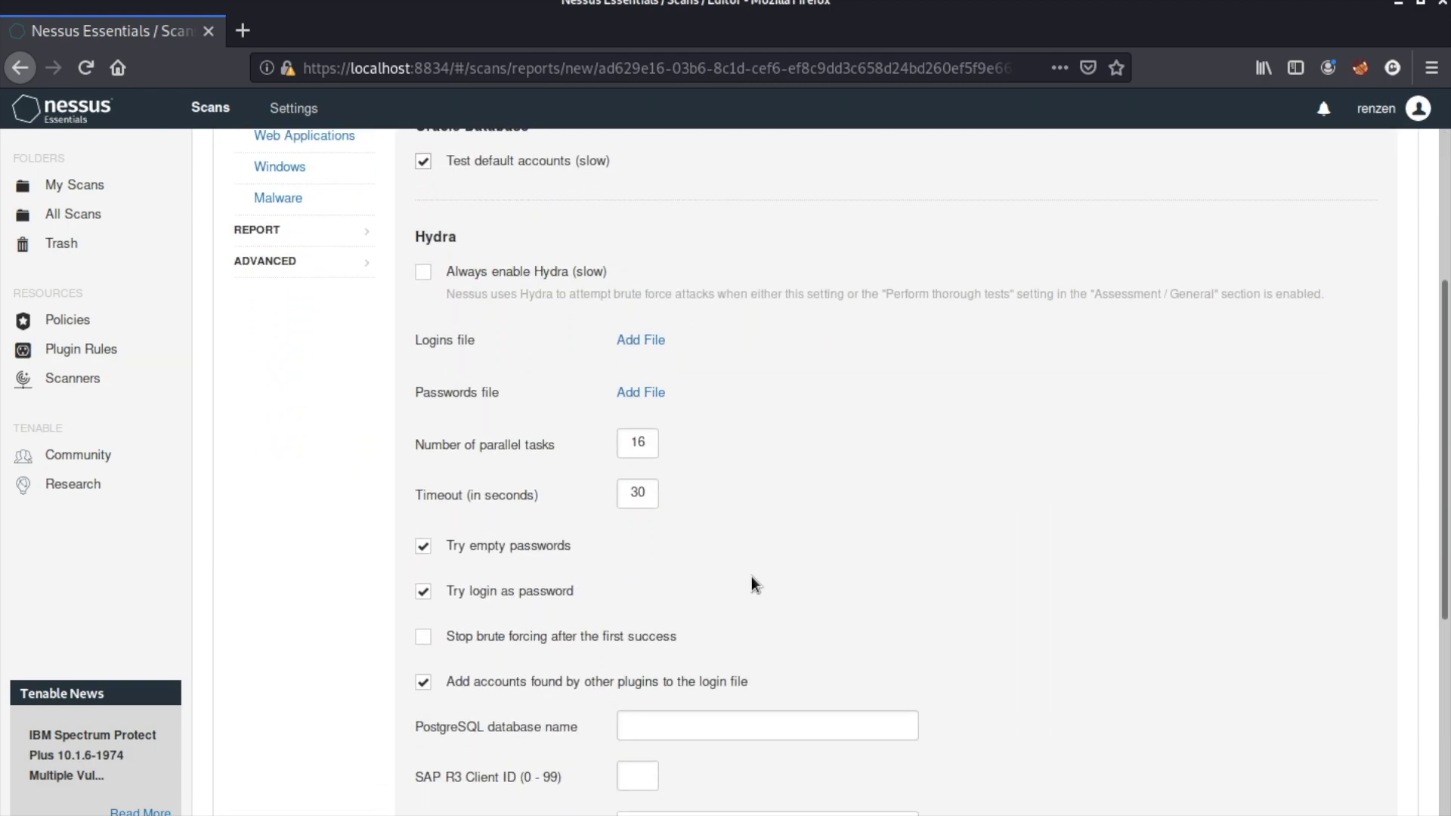
pyautogui.scroll(-1, 751, 584)
pyautogui.scroll(-7, 752, 578)
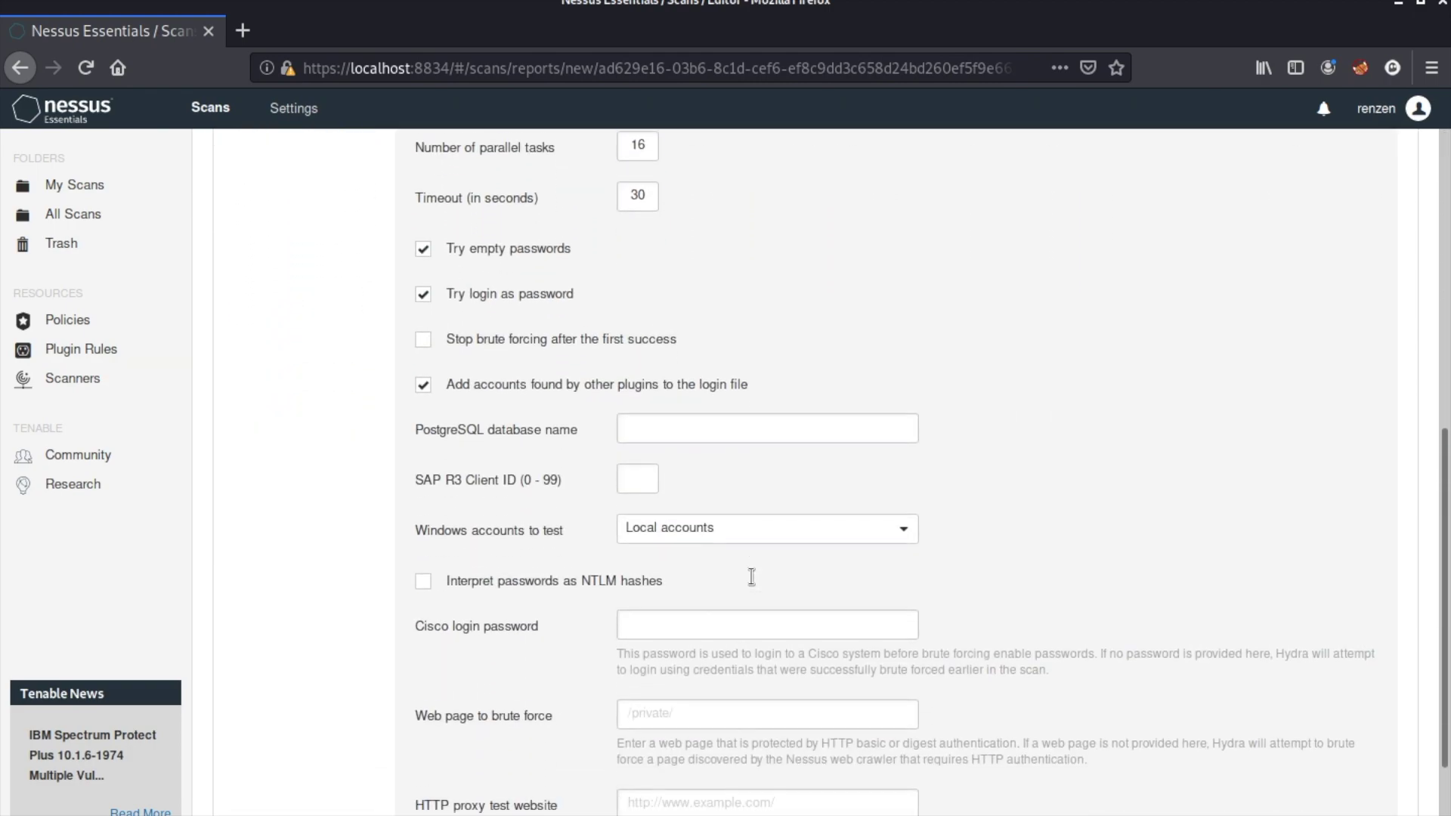
# Turn on web application scanning in the scan's assessment settings.
pyautogui.scroll(13, 752, 577)
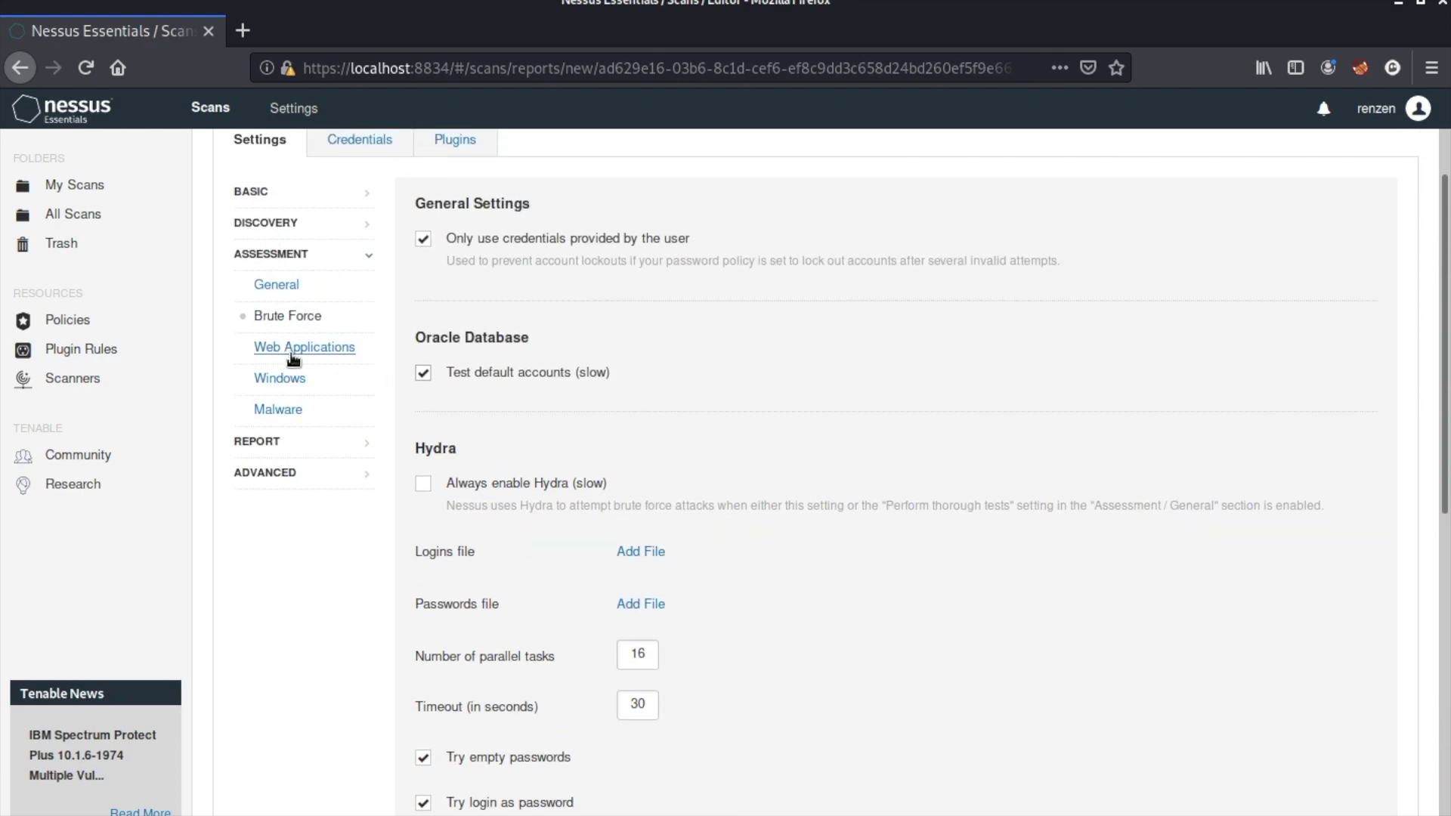
pyautogui.click(293, 349)
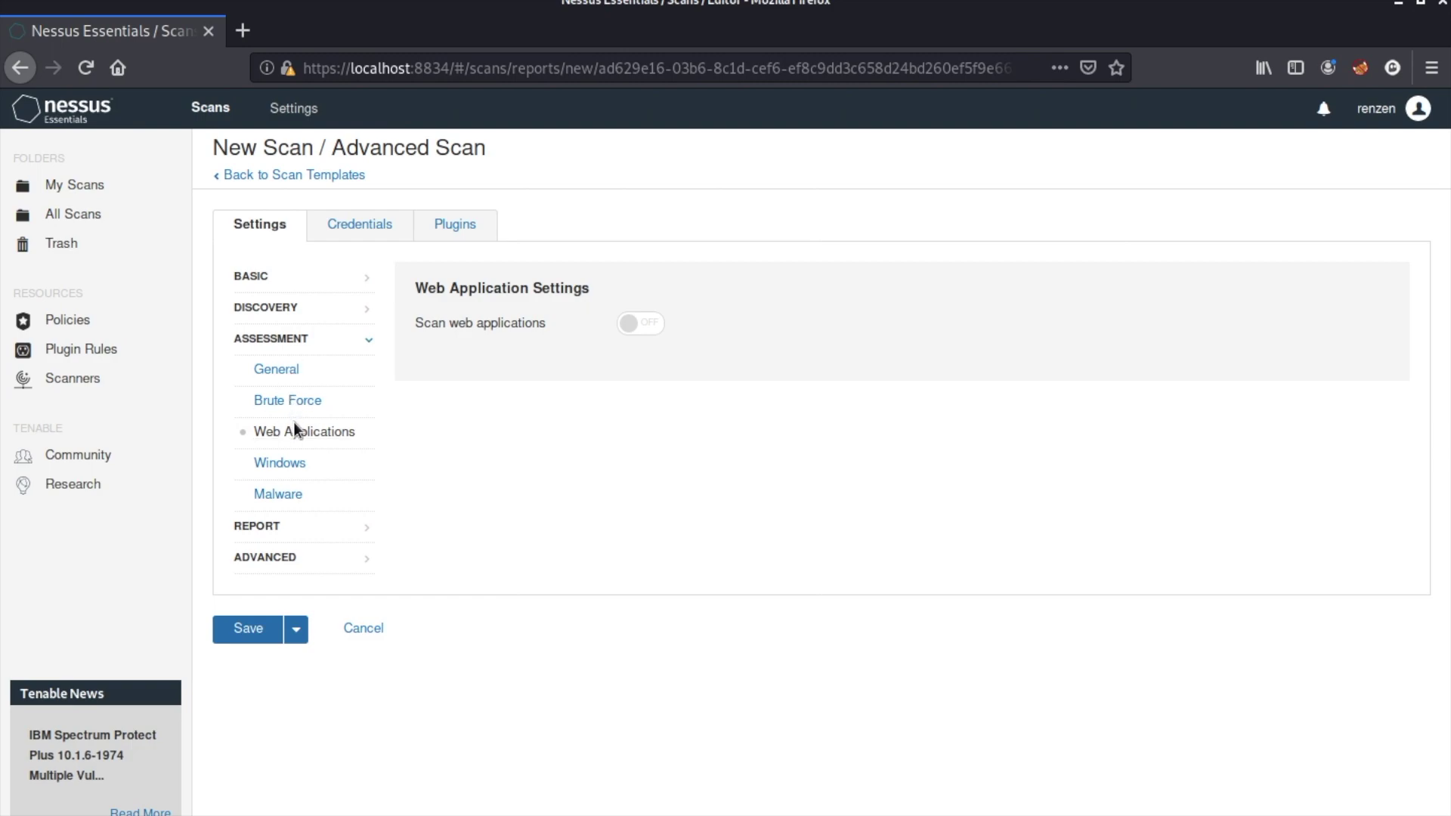
pyautogui.click(648, 325)
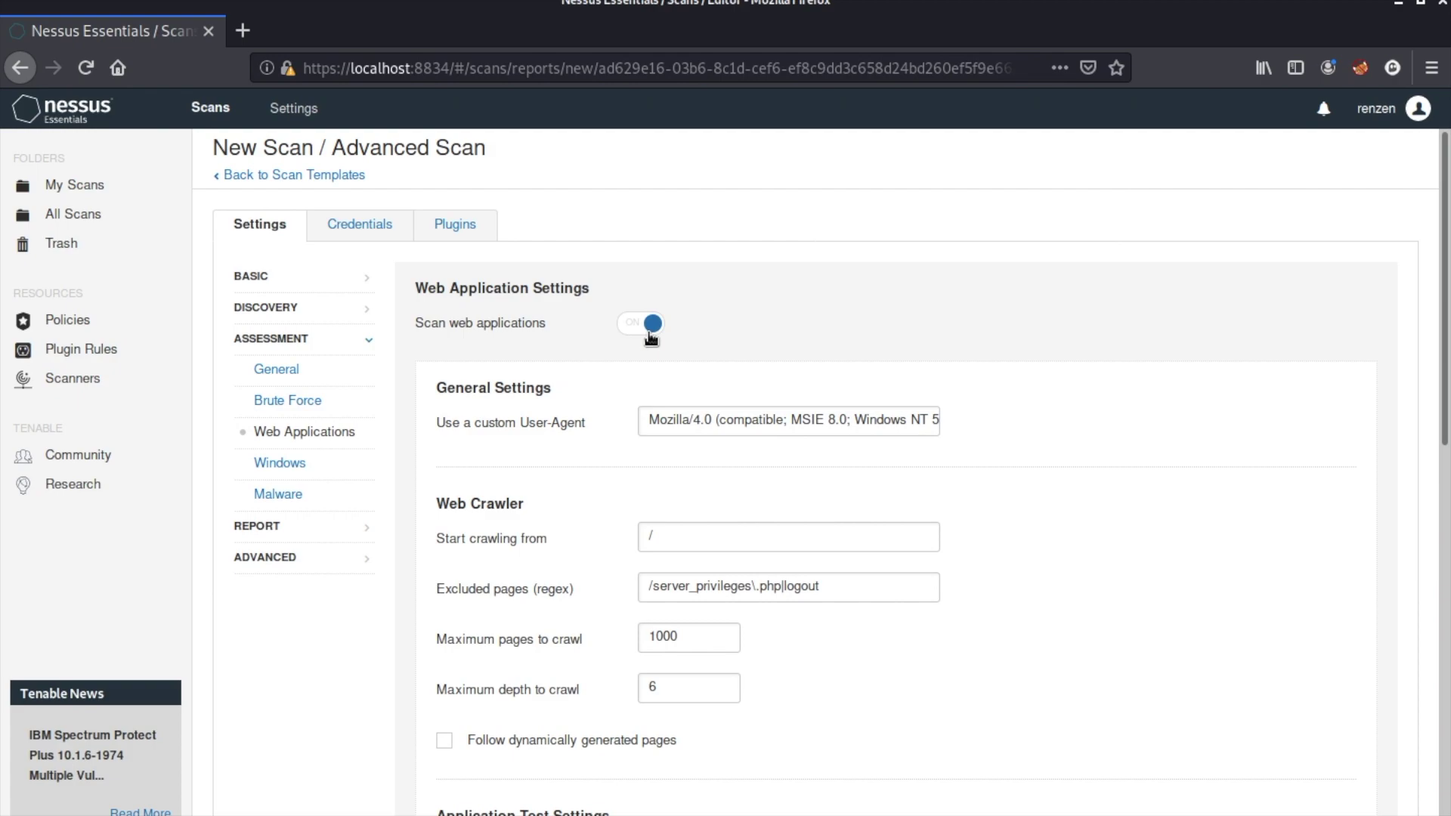
# Review the scan's Windows, malware, report and advanced settings and the available host credential types.
pyautogui.click(285, 469)
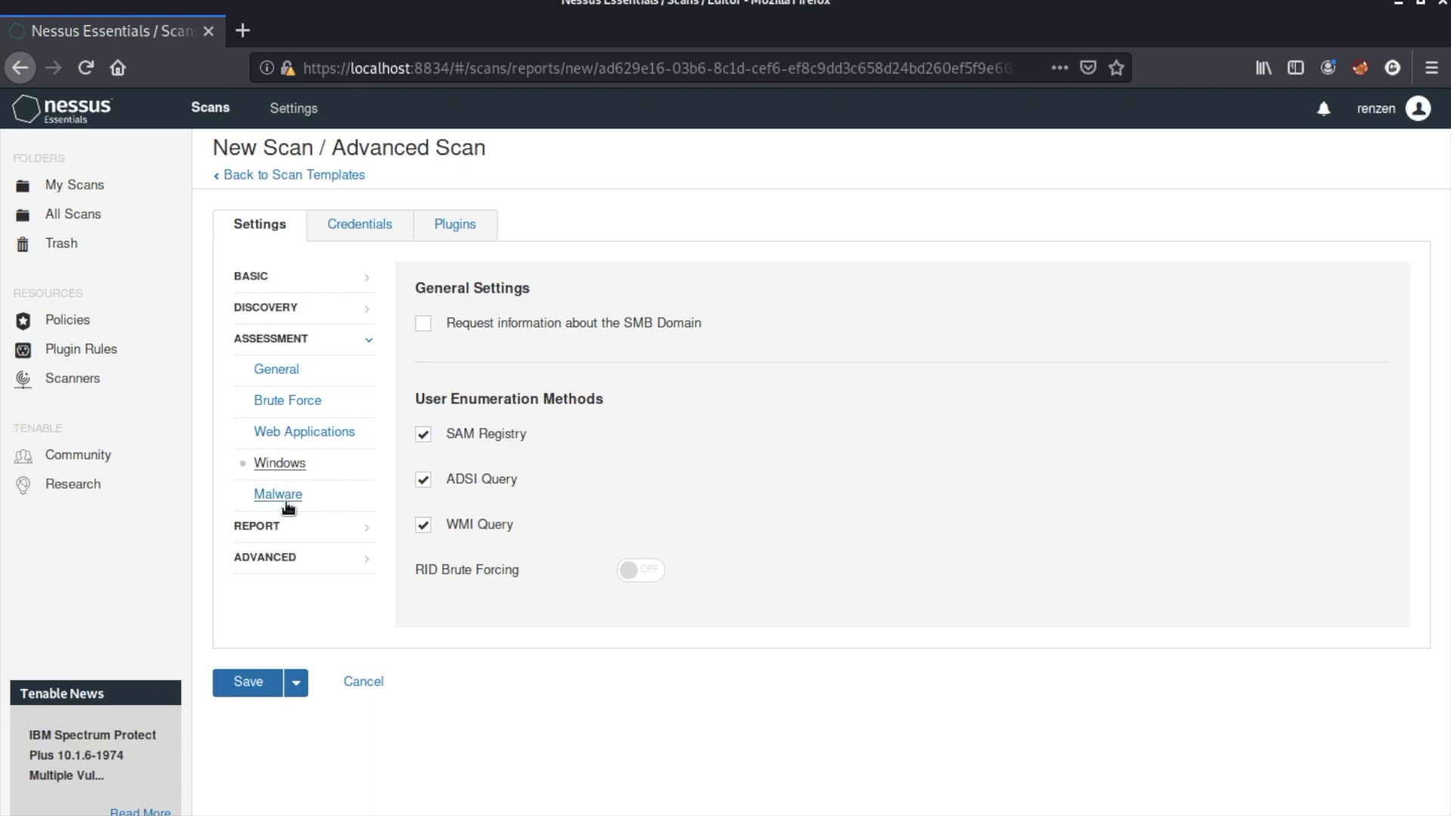
pyautogui.click(286, 500)
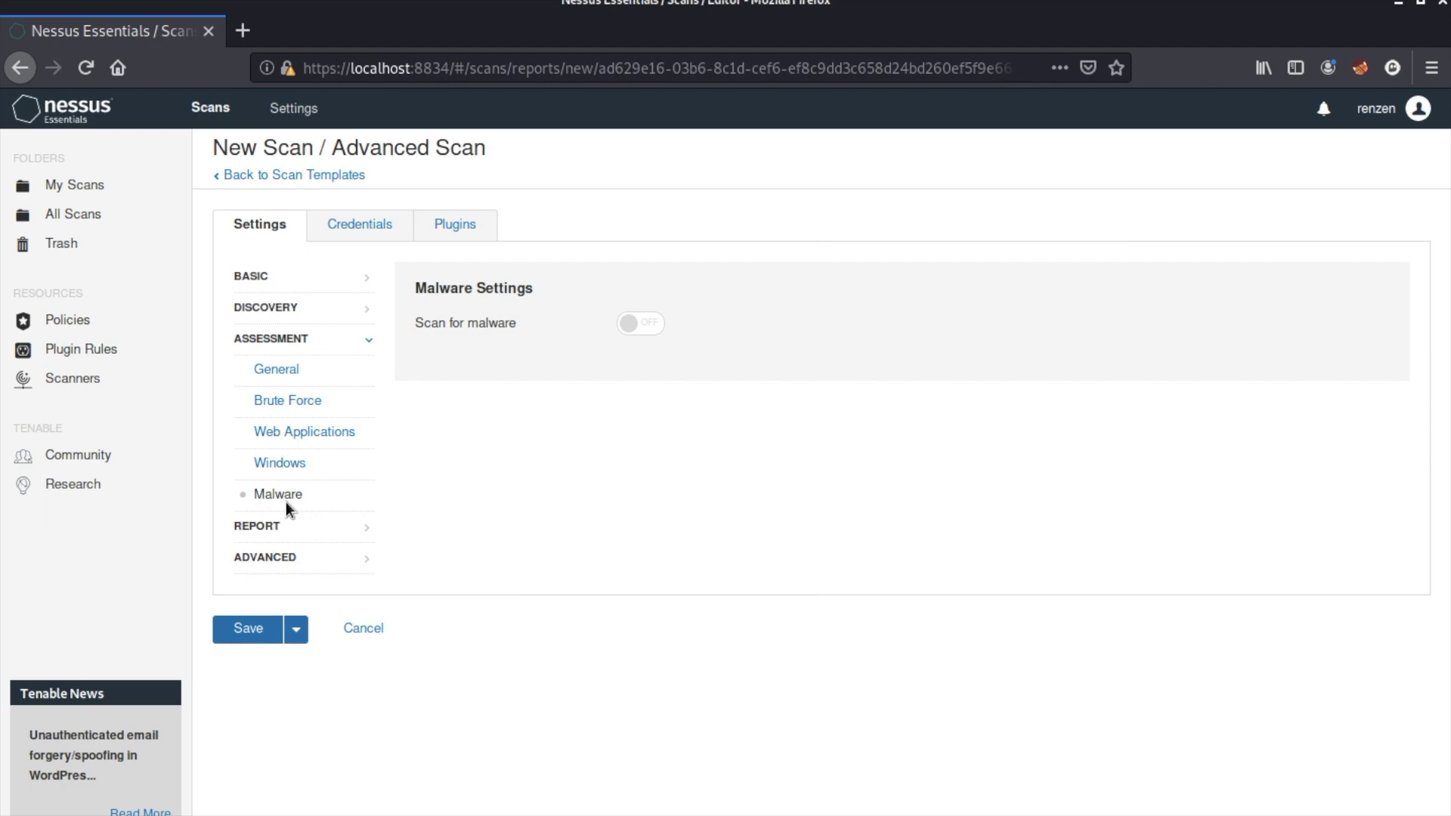
pyautogui.click(321, 527)
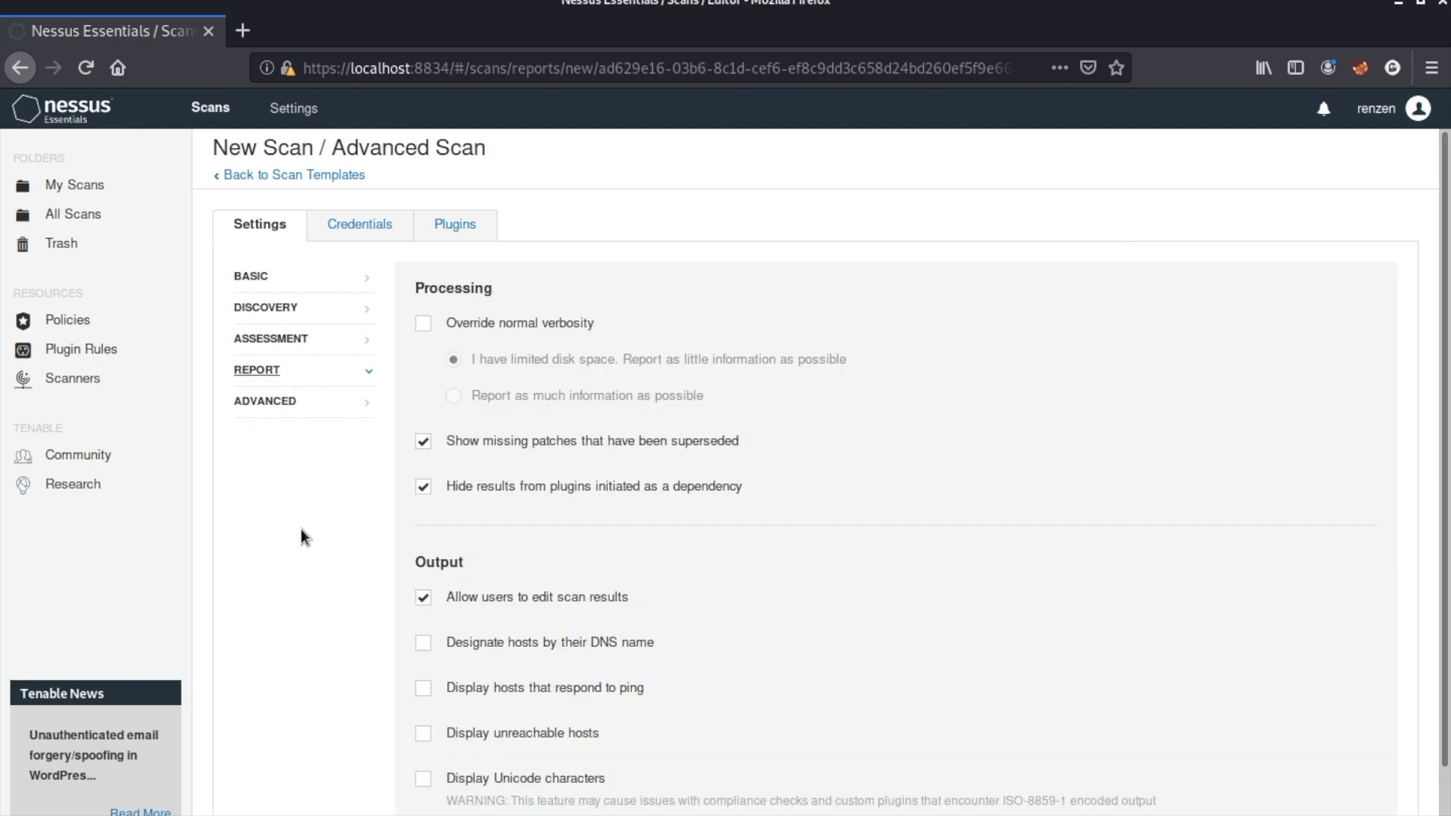
pyautogui.scroll(-1, 311, 714)
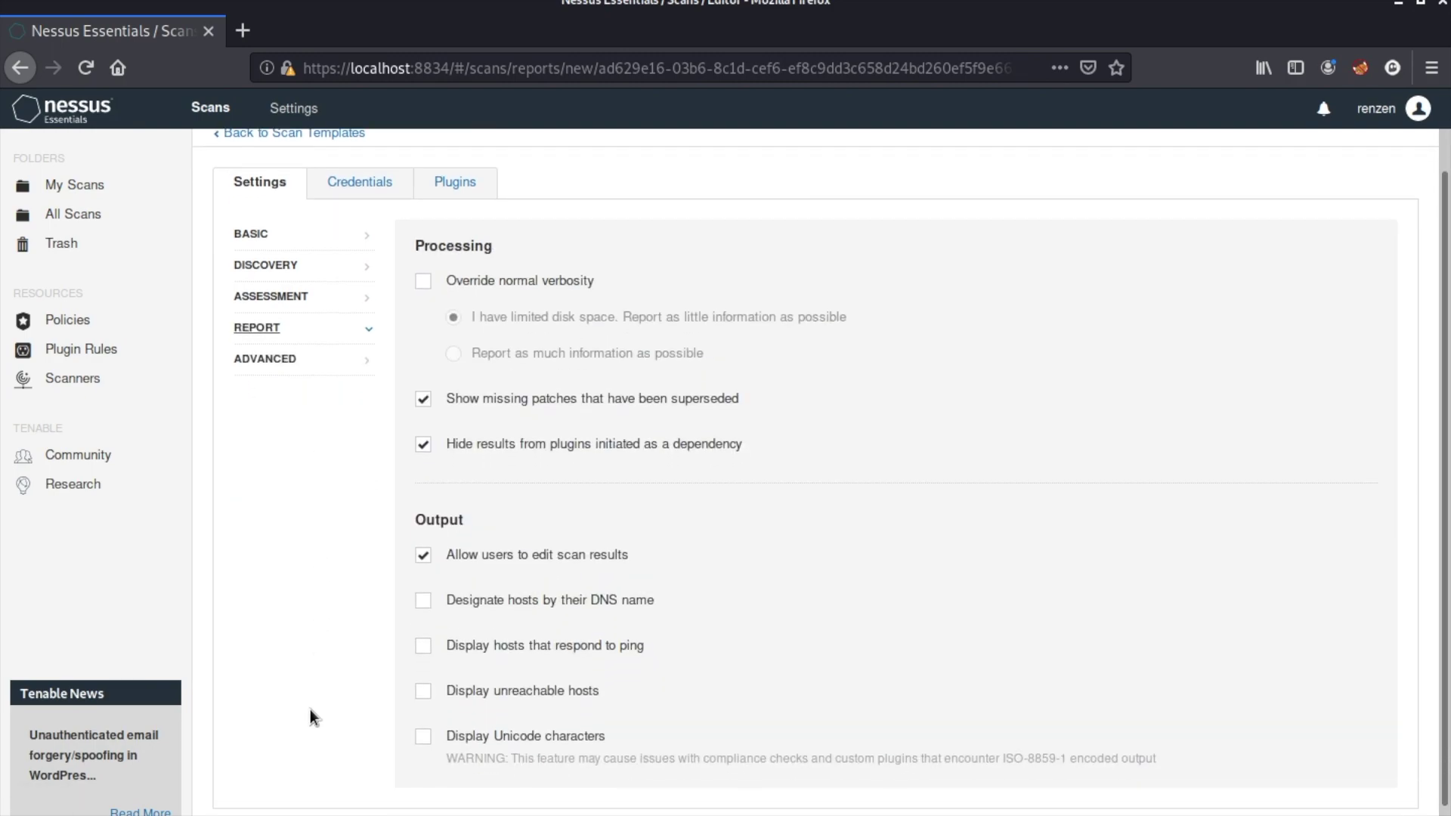
pyautogui.scroll(1, 299, 673)
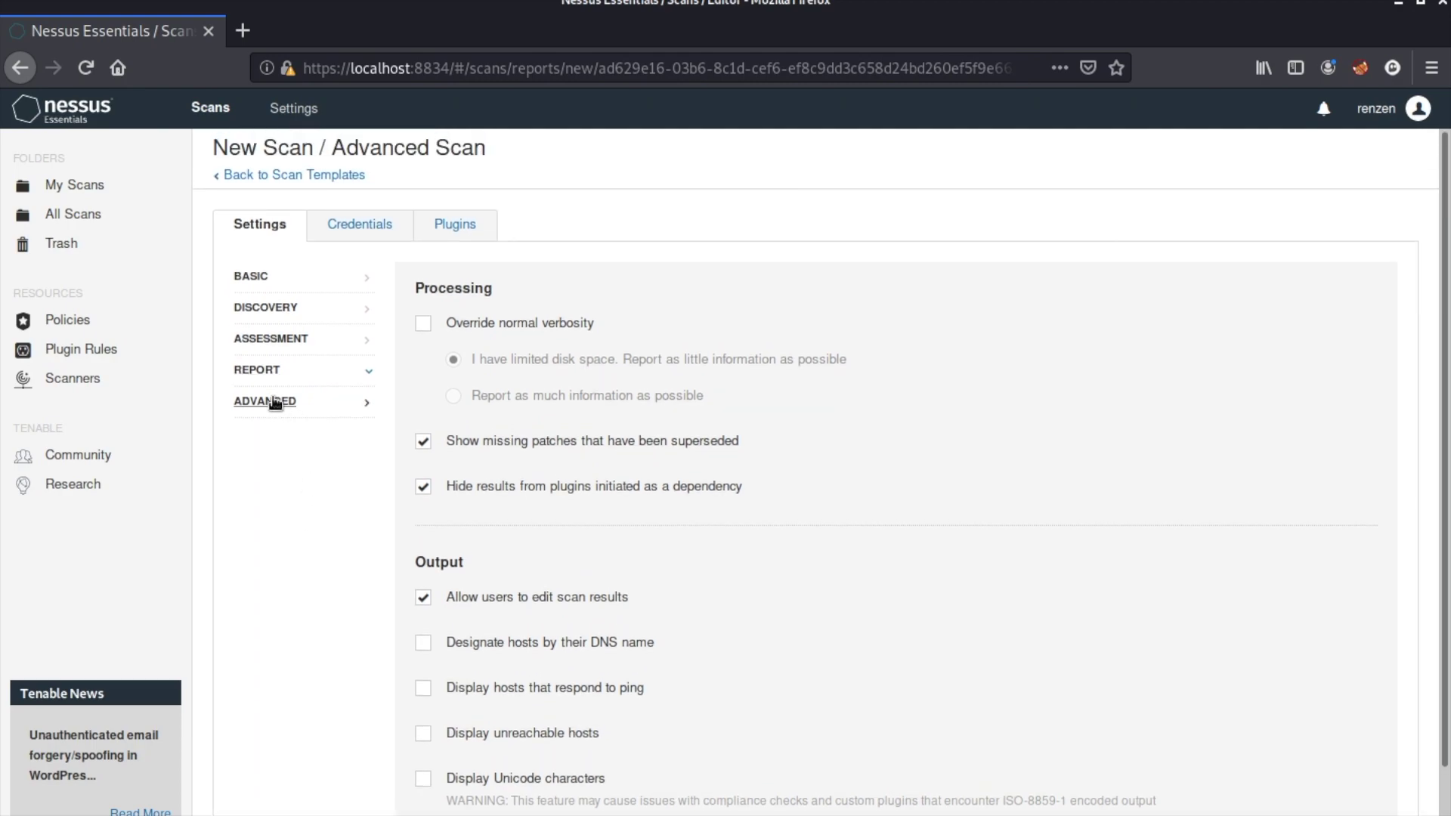
pyautogui.click(282, 402)
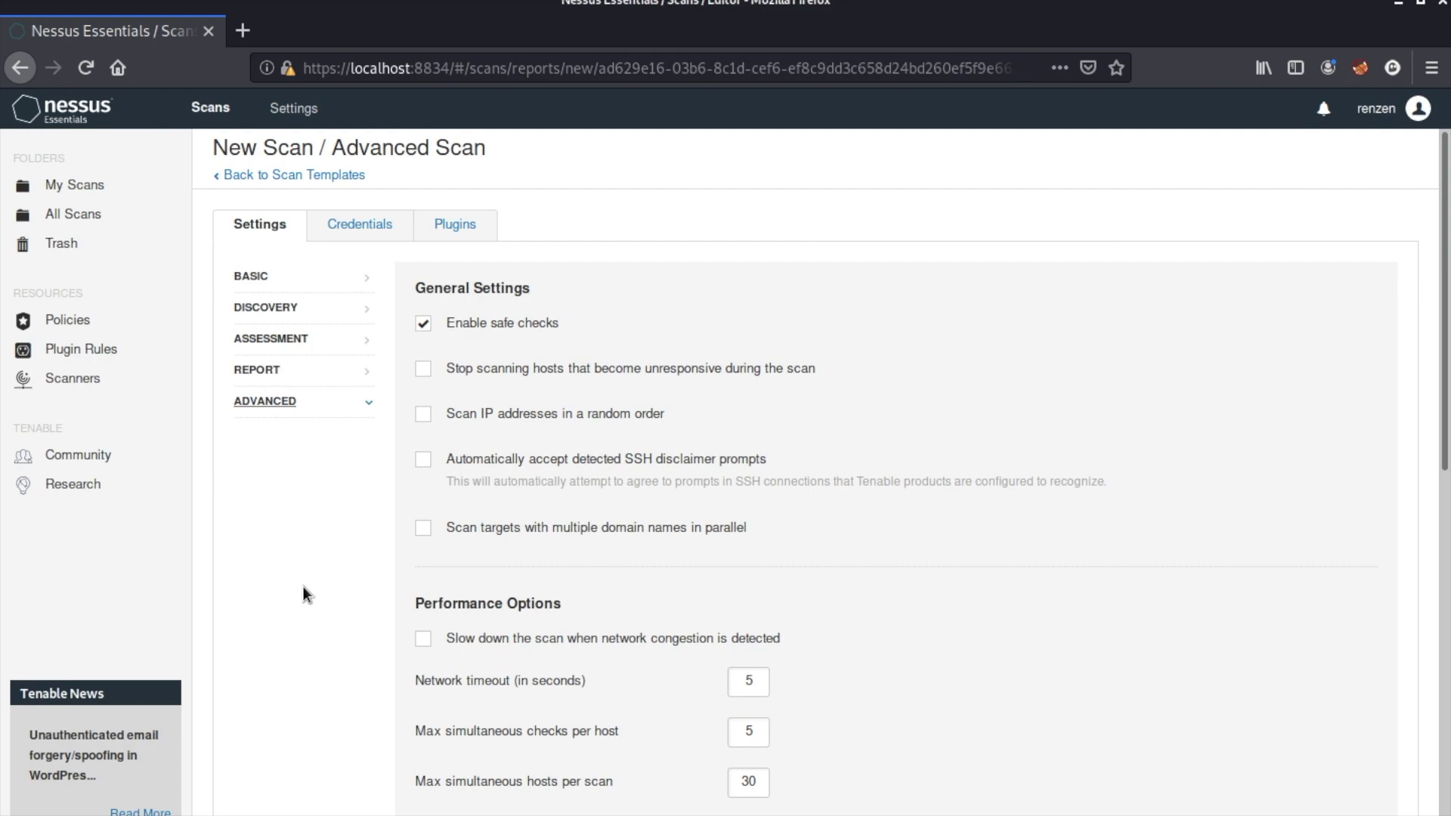
pyautogui.click(375, 226)
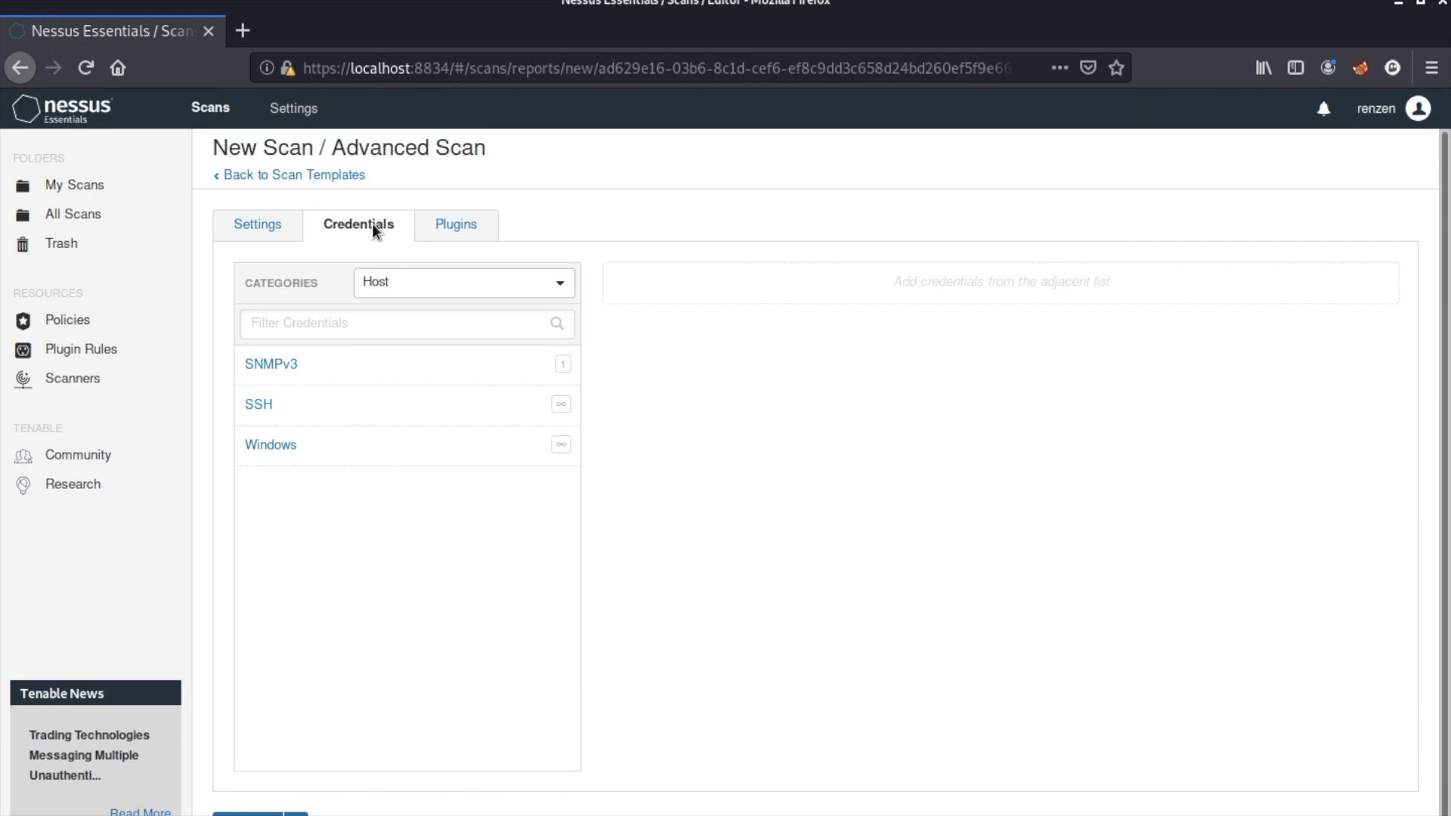
# Review the scan's plugin families, and disable and re-enable the AIX Local Security Checks family.
pyautogui.click(443, 225)
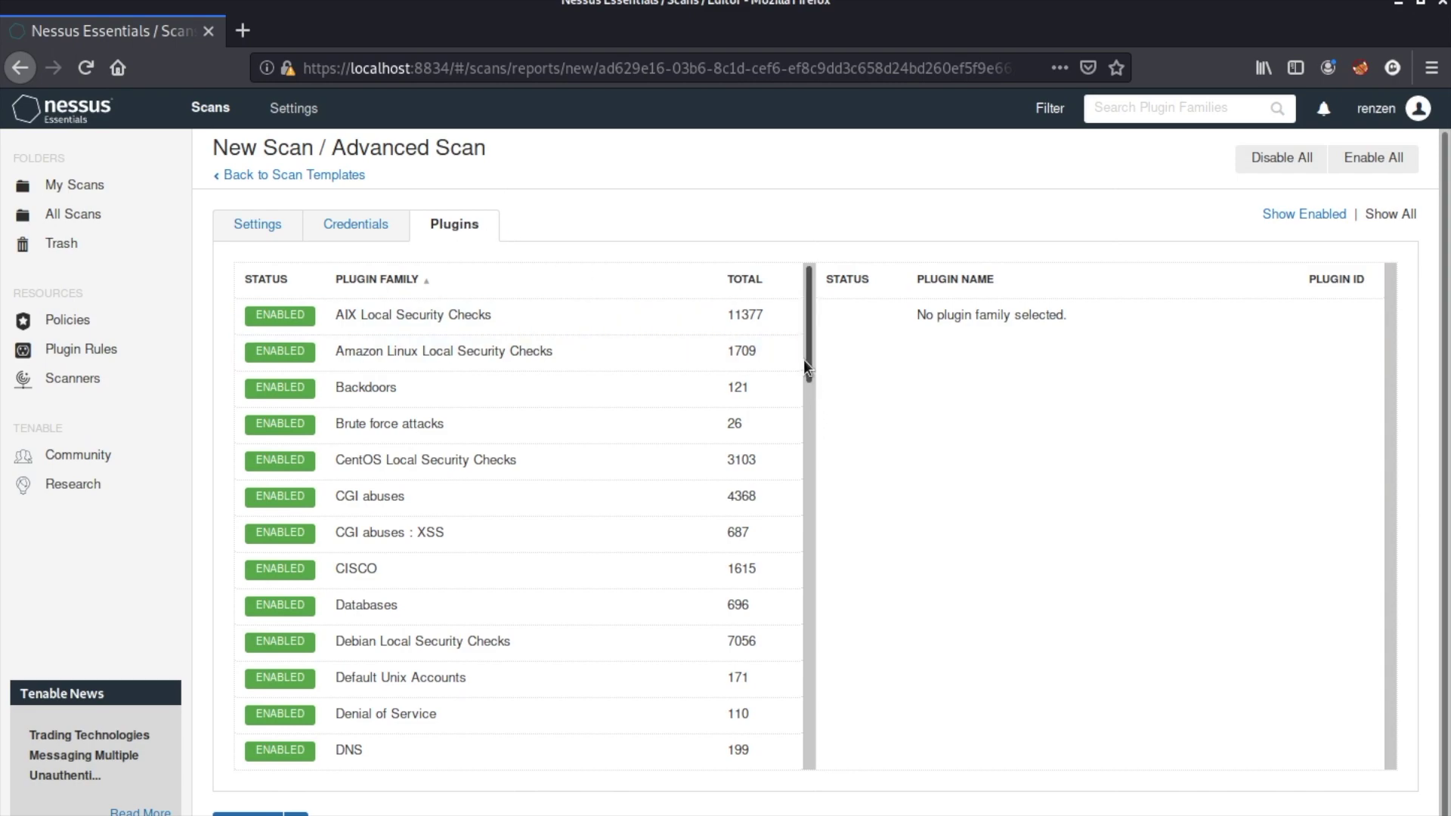
pyautogui.moveTo(805, 344); pyautogui.dragTo(802, 279)
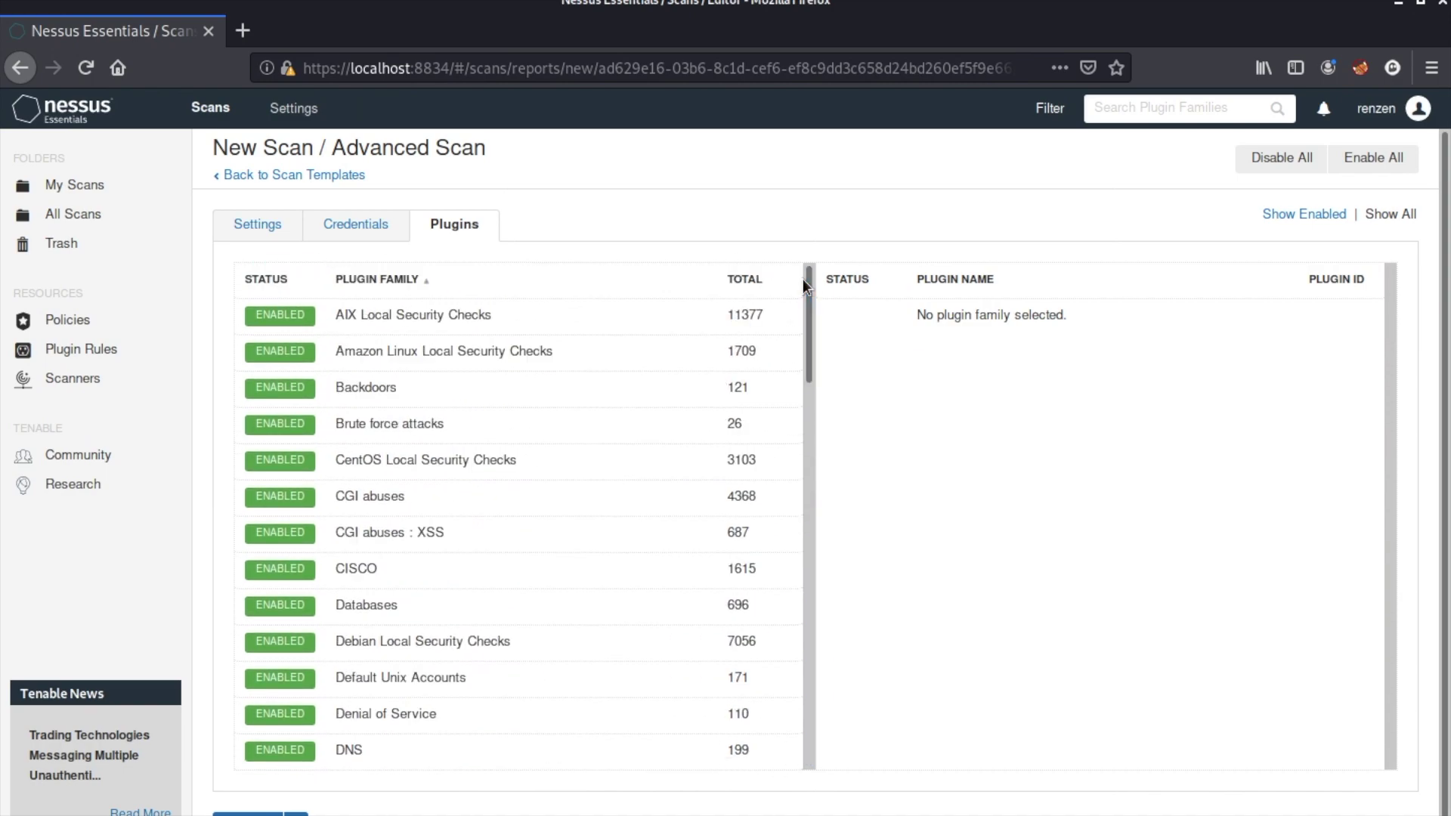
pyautogui.click(288, 327)
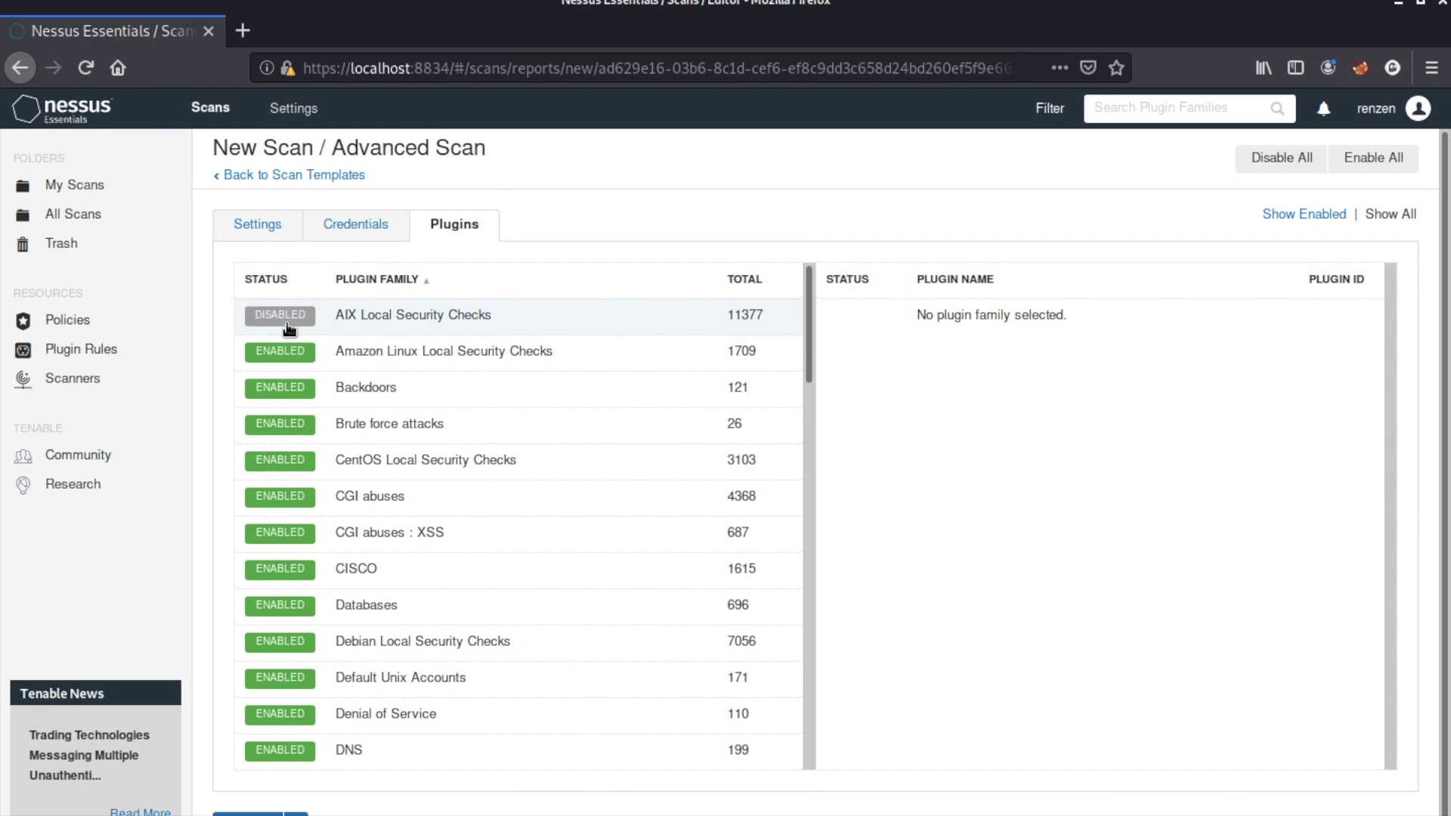
pyautogui.click(288, 327)
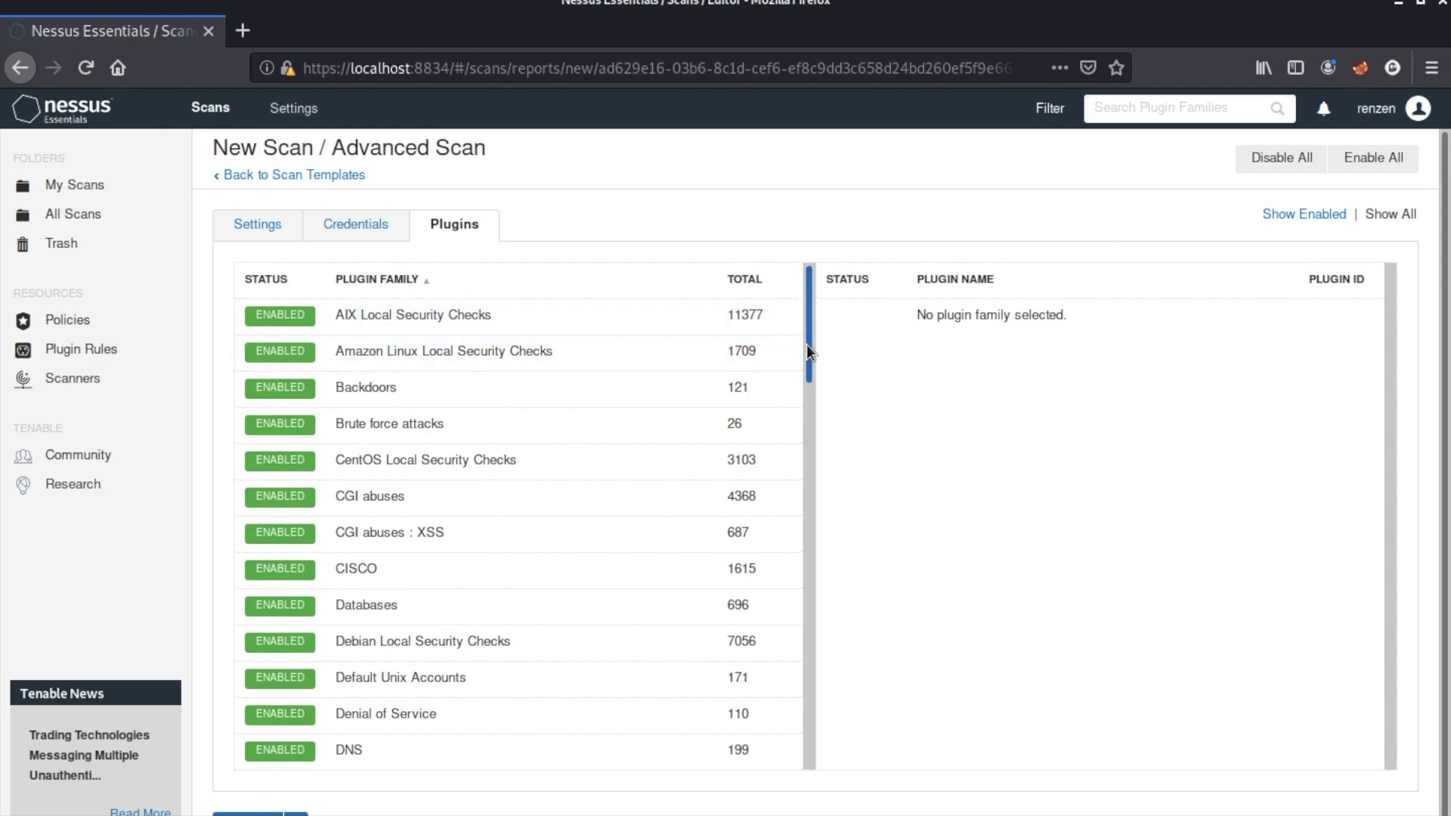
# Check the remaining plugin families, save the scan configuration and launch My First Scan.
pyautogui.moveTo(808, 343); pyautogui.dragTo(808, 728)
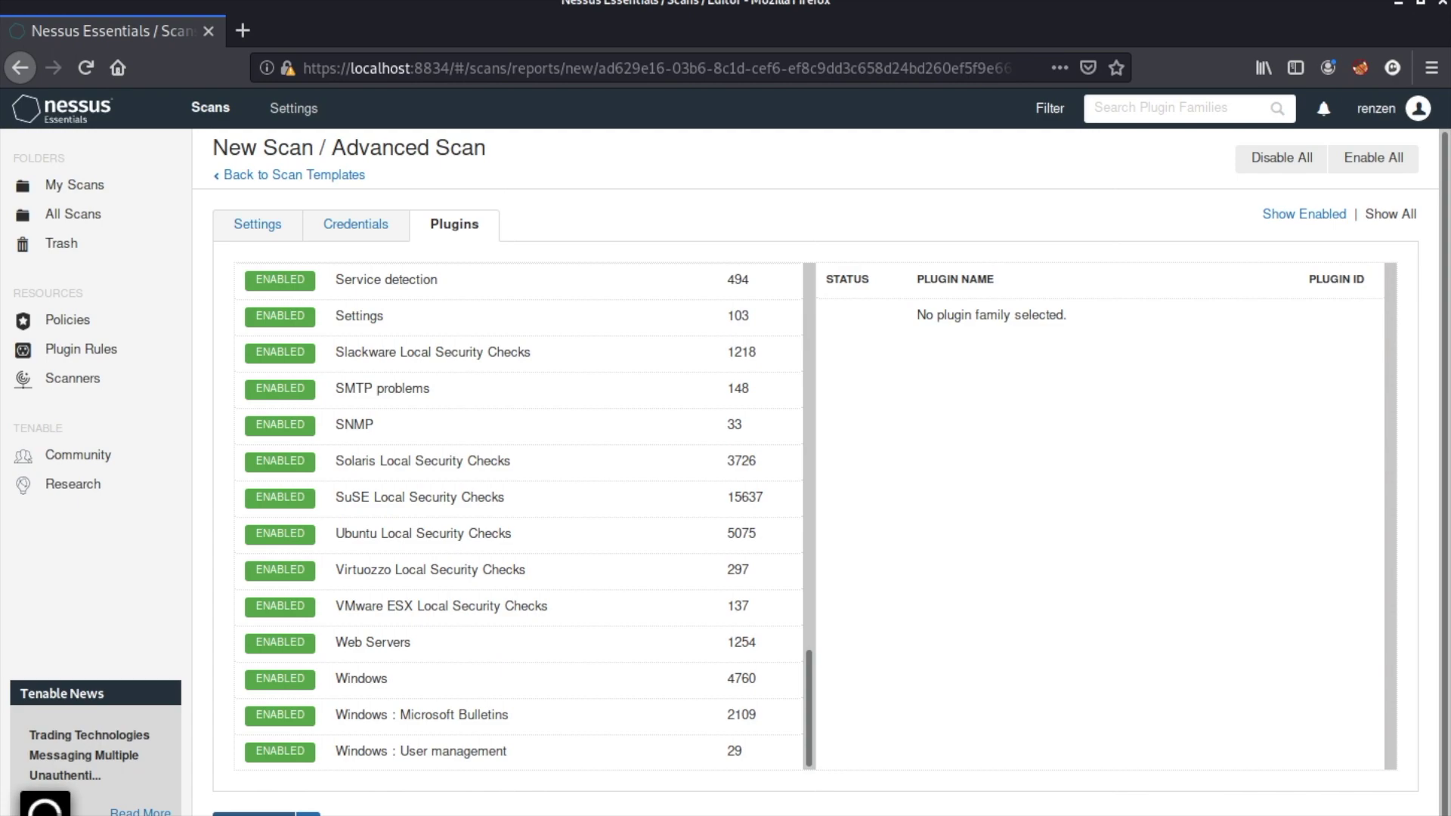
pyautogui.click(253, 814)
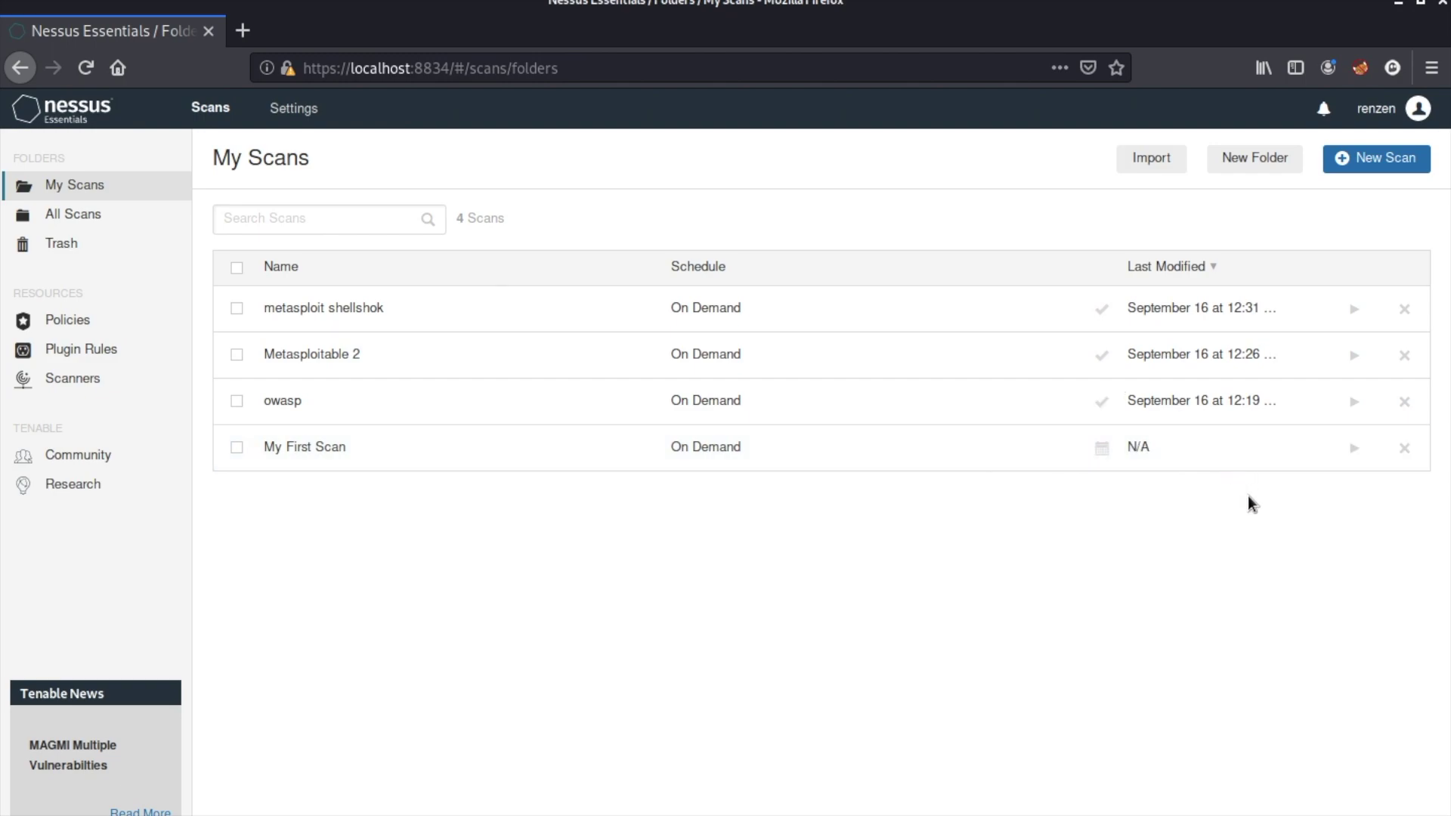
pyautogui.click(1354, 452)
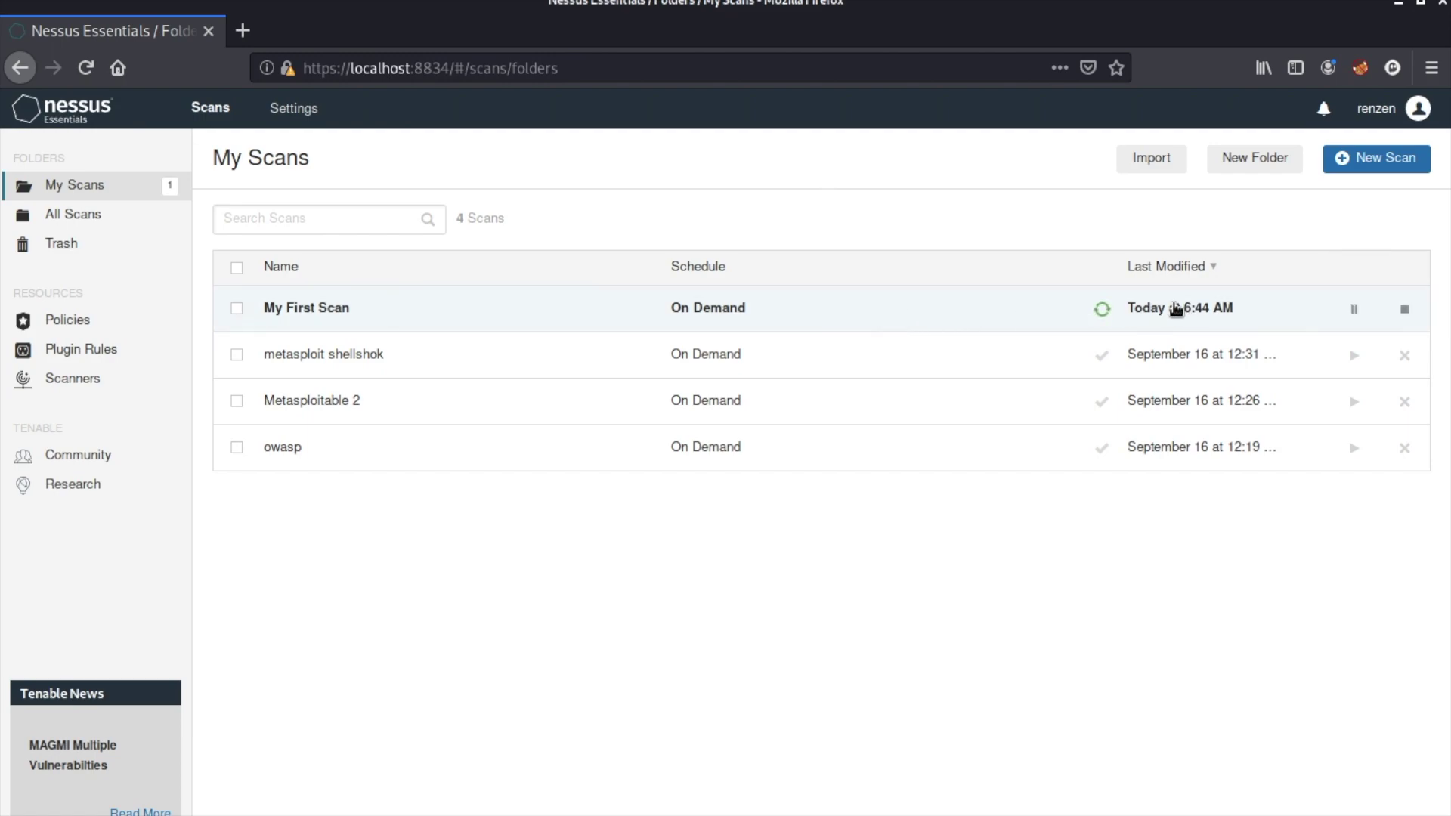
# Examine the hosts, vulnerabilities and history of the running My First Scan.
pyautogui.click(940, 302)
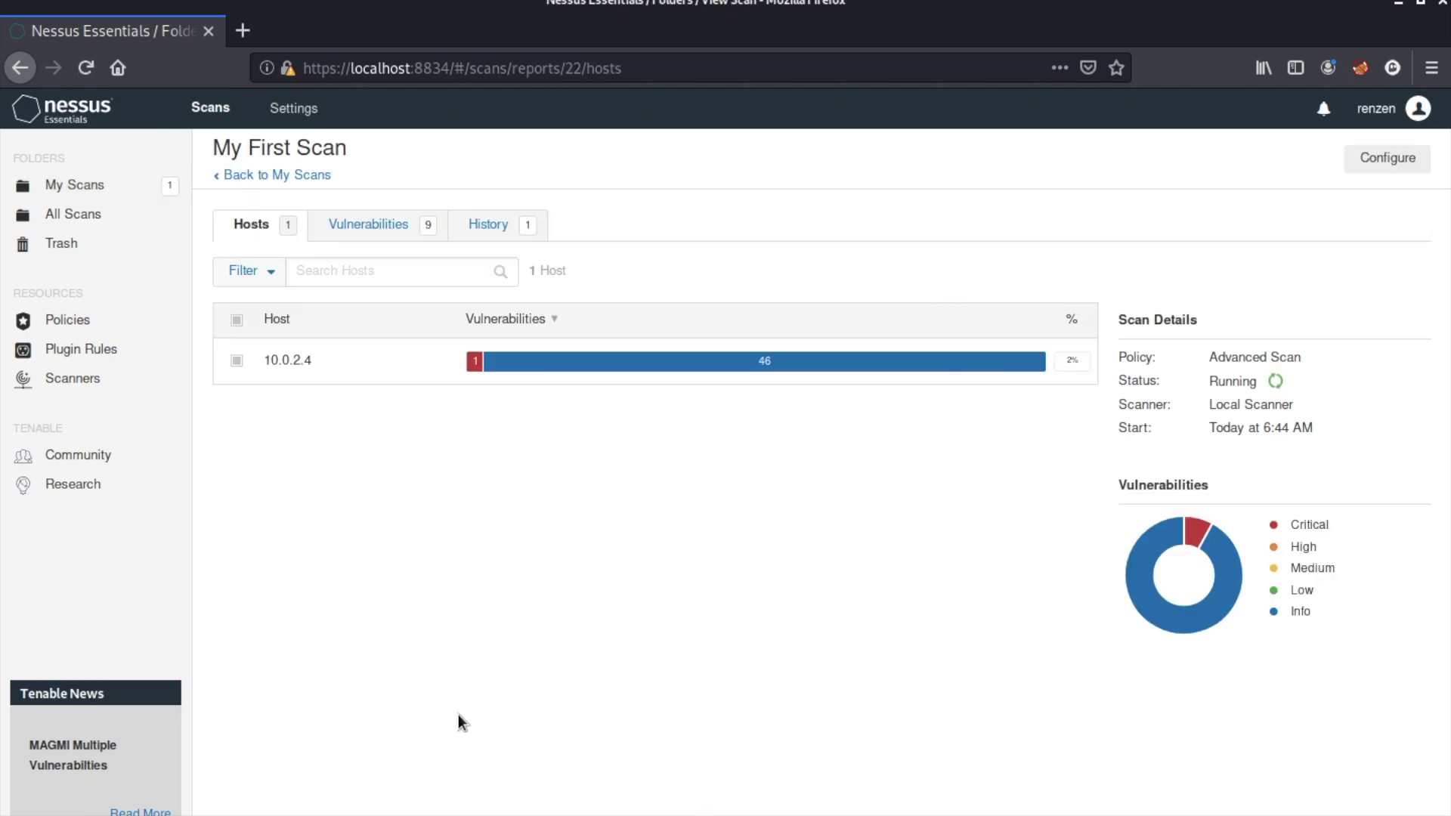
pyautogui.click(376, 225)
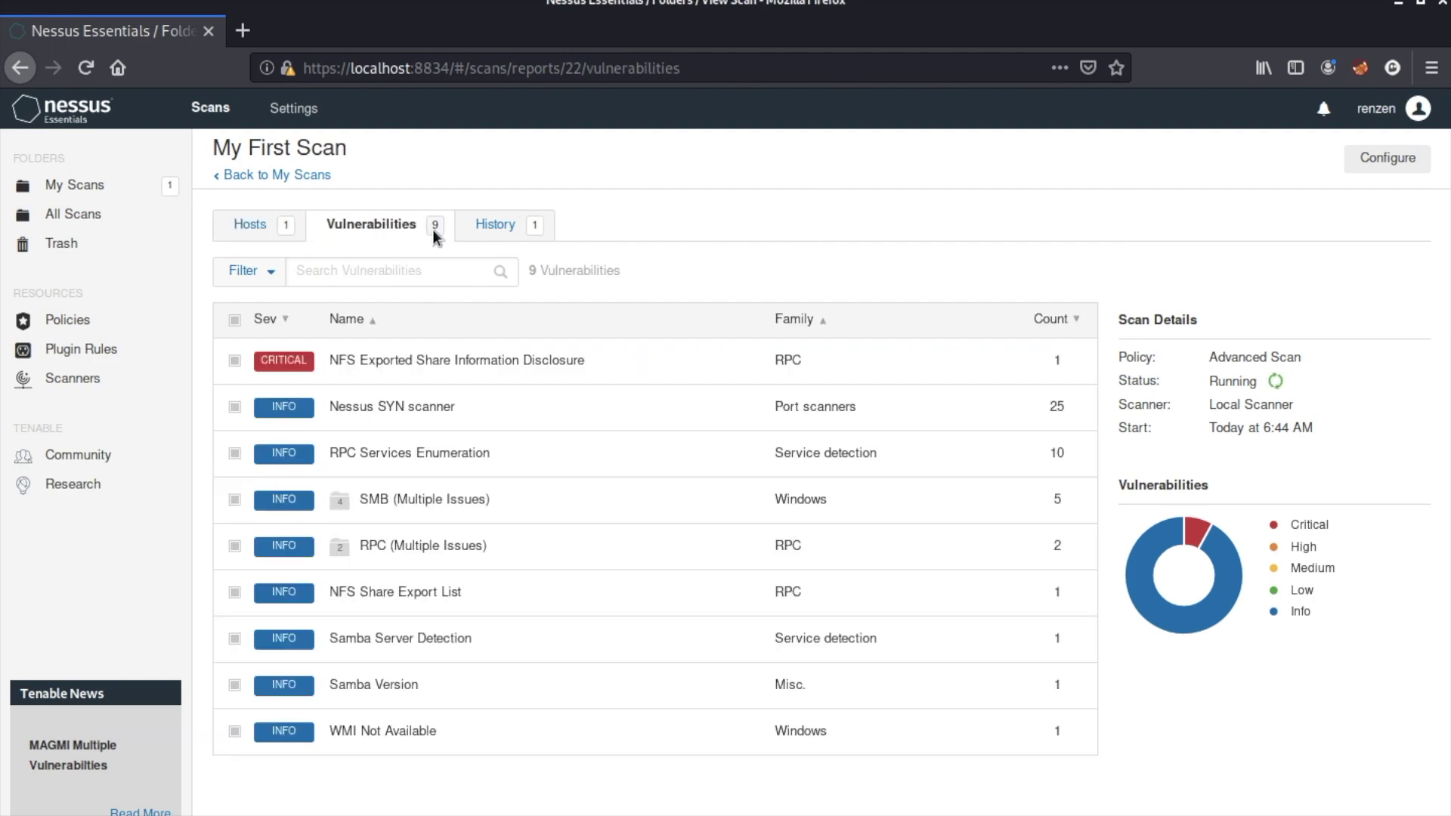
pyautogui.click(508, 231)
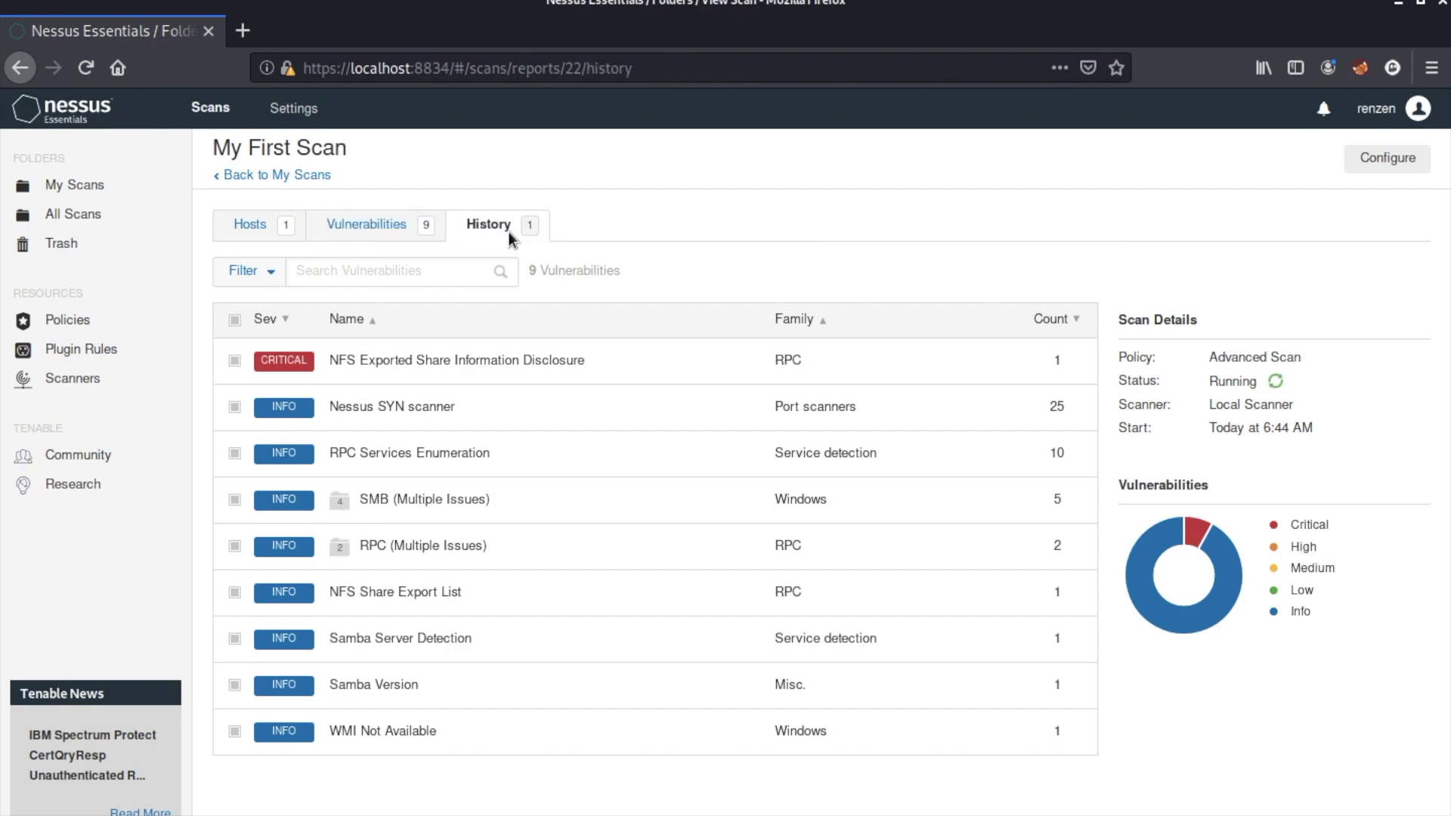
pyautogui.click(407, 232)
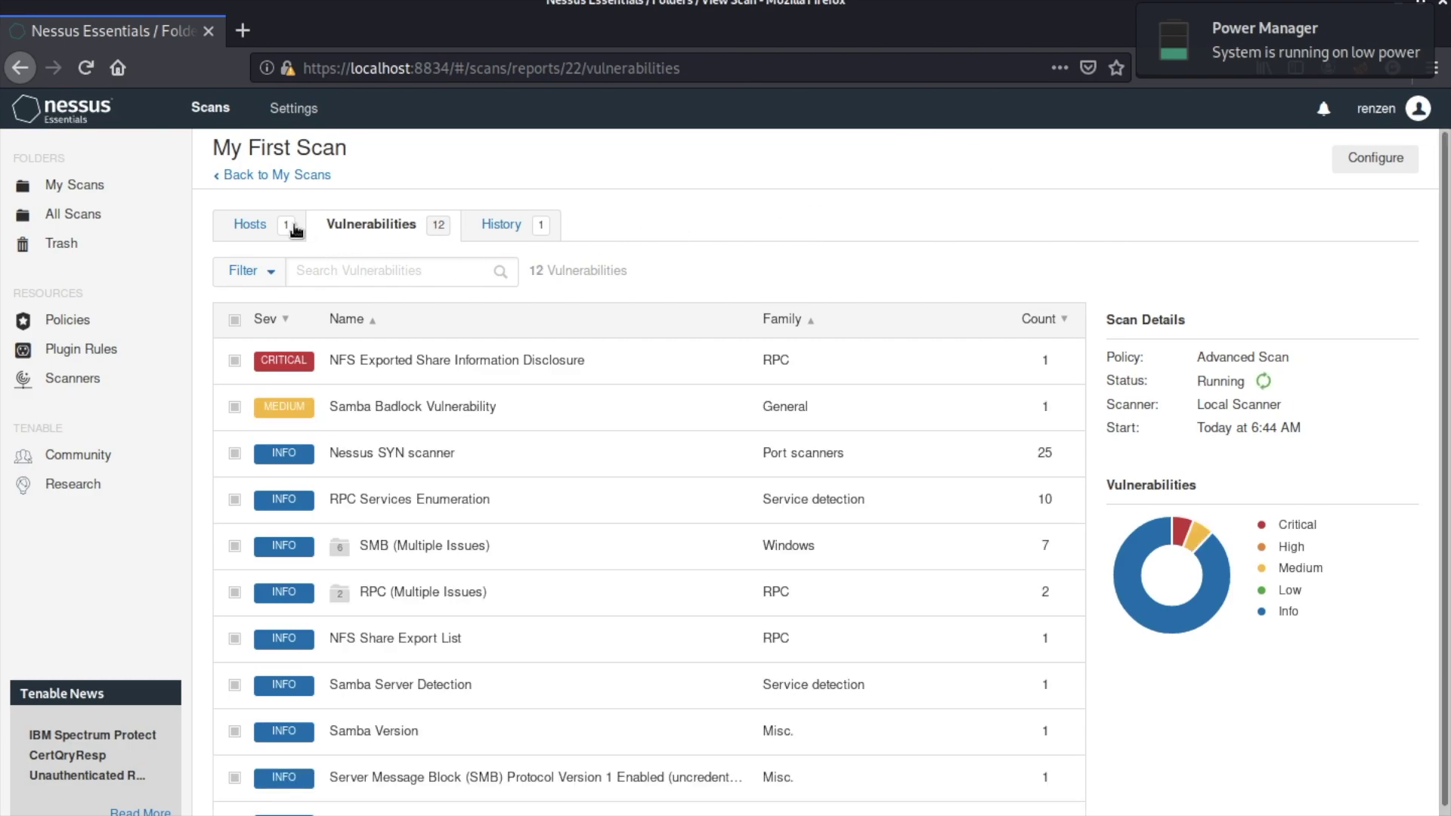
pyautogui.click(251, 225)
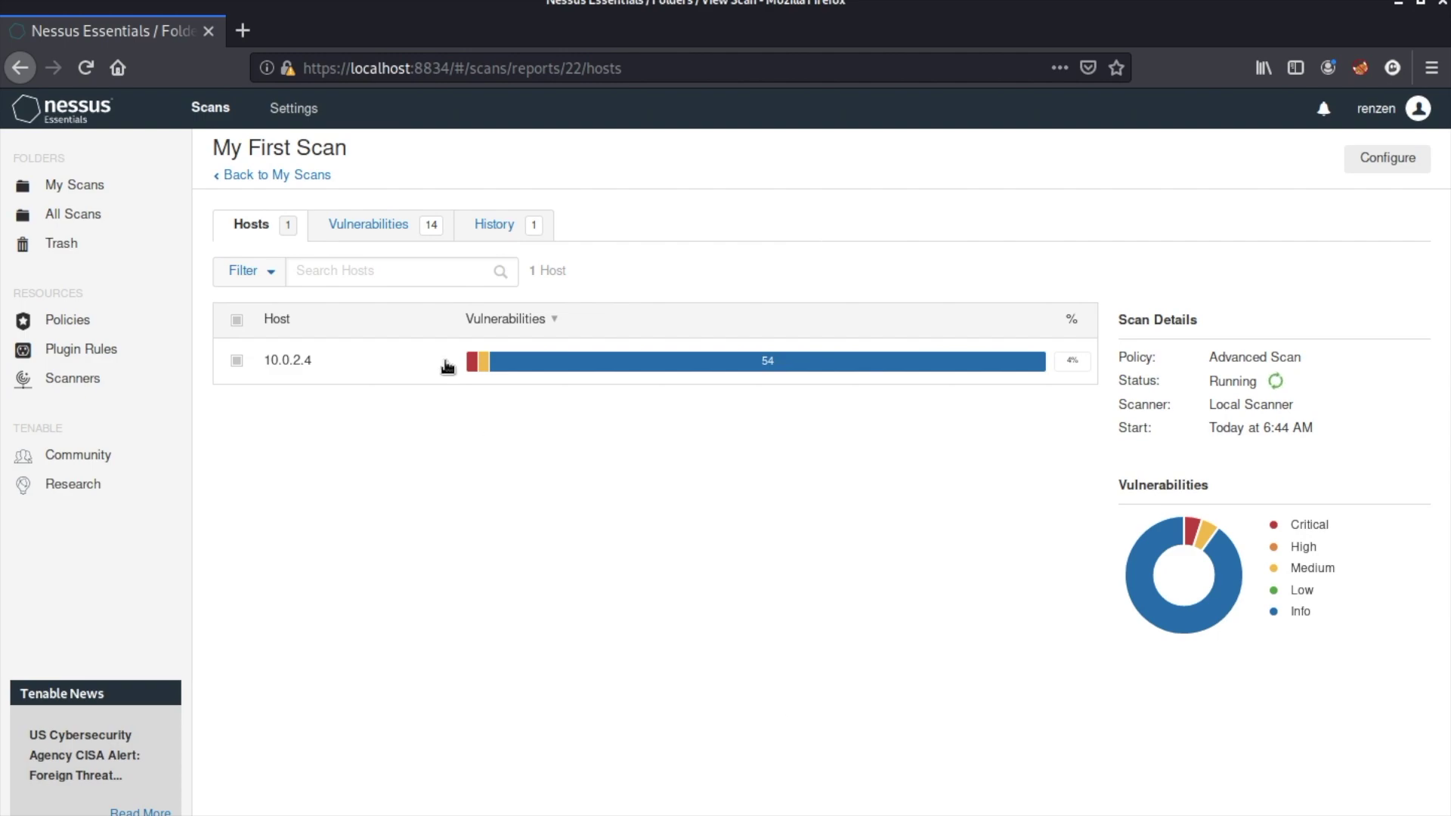
pyautogui.click(383, 221)
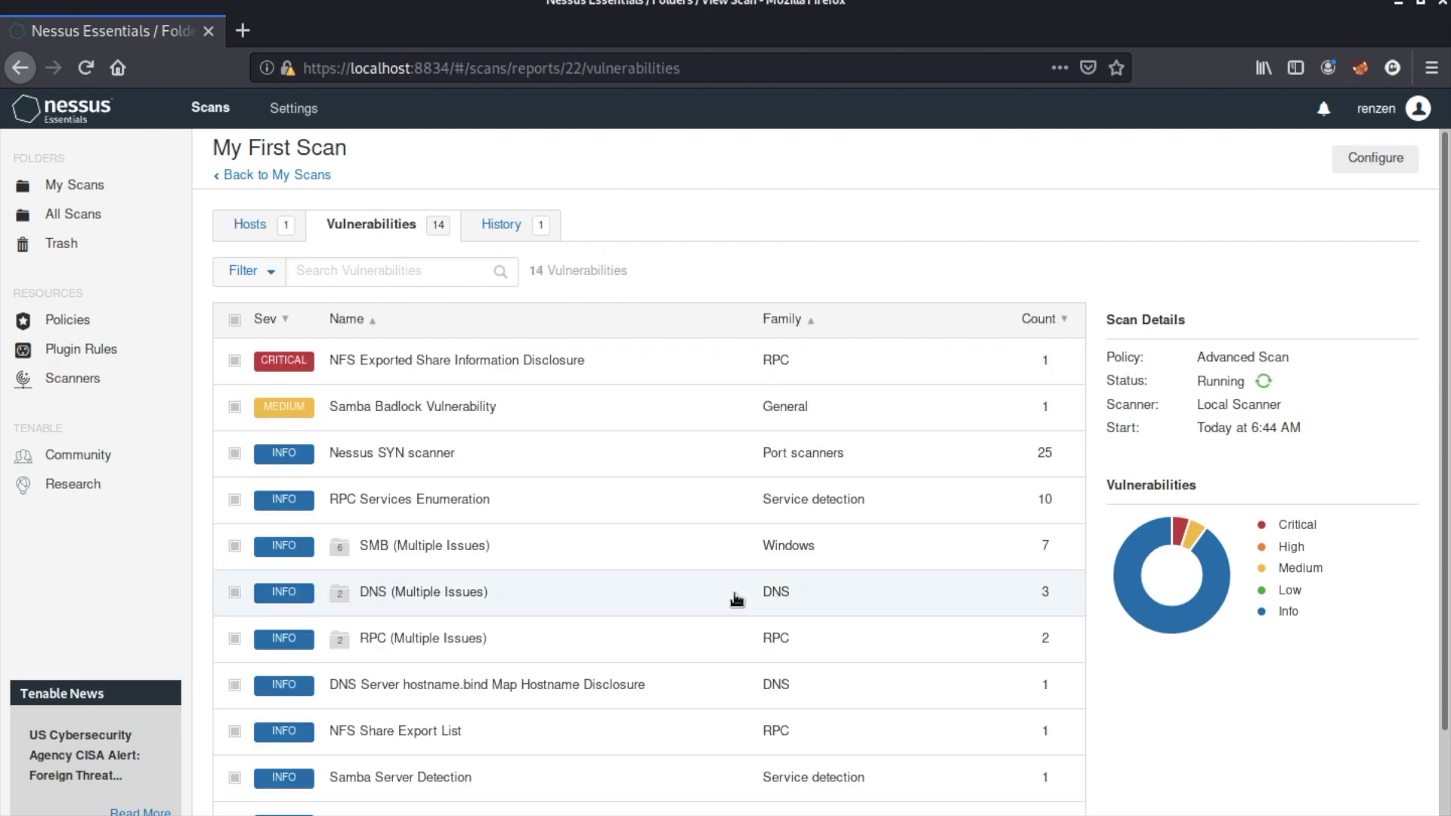
pyautogui.click(496, 225)
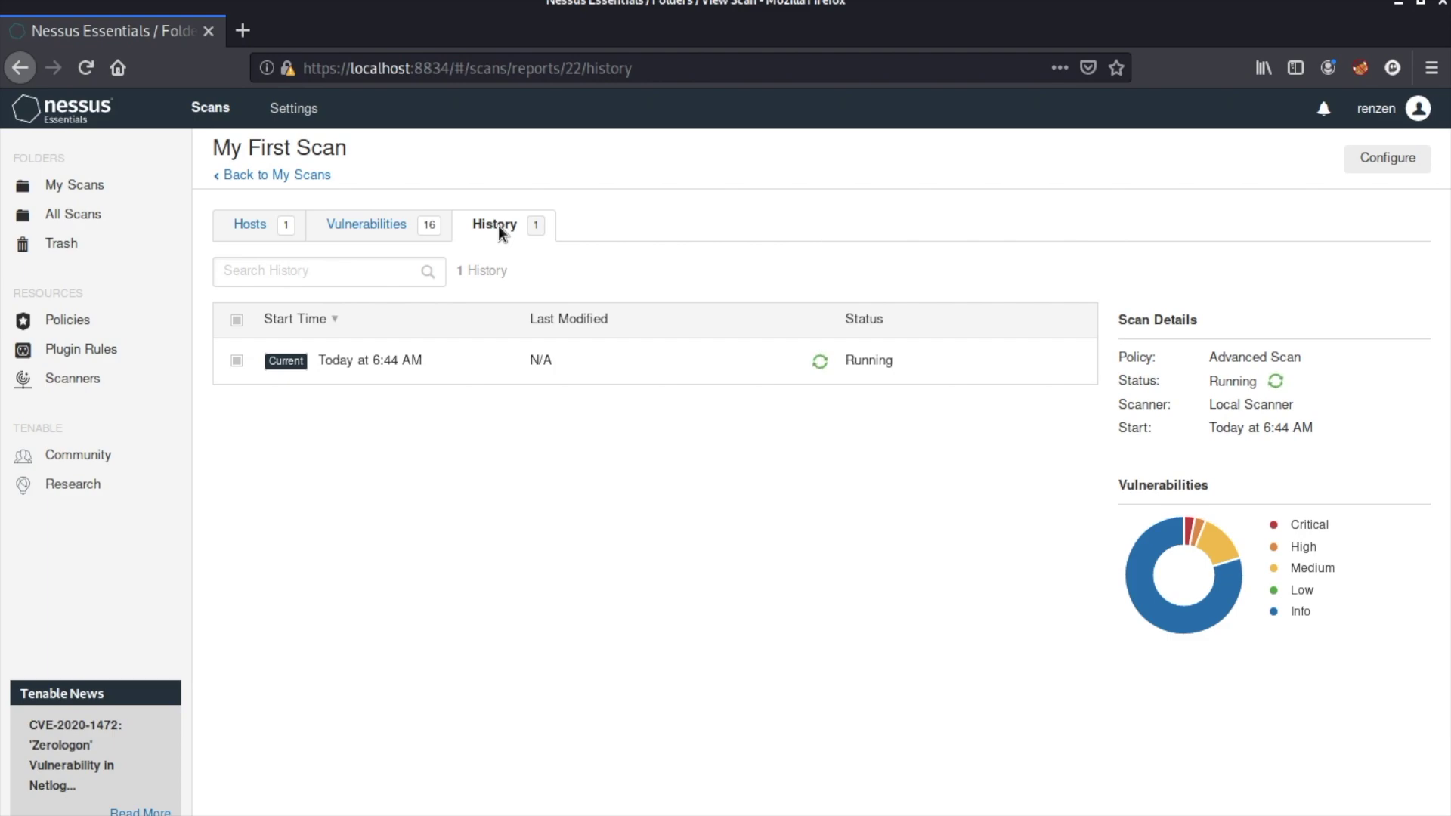
pyautogui.hotkey('alt', 'Left')
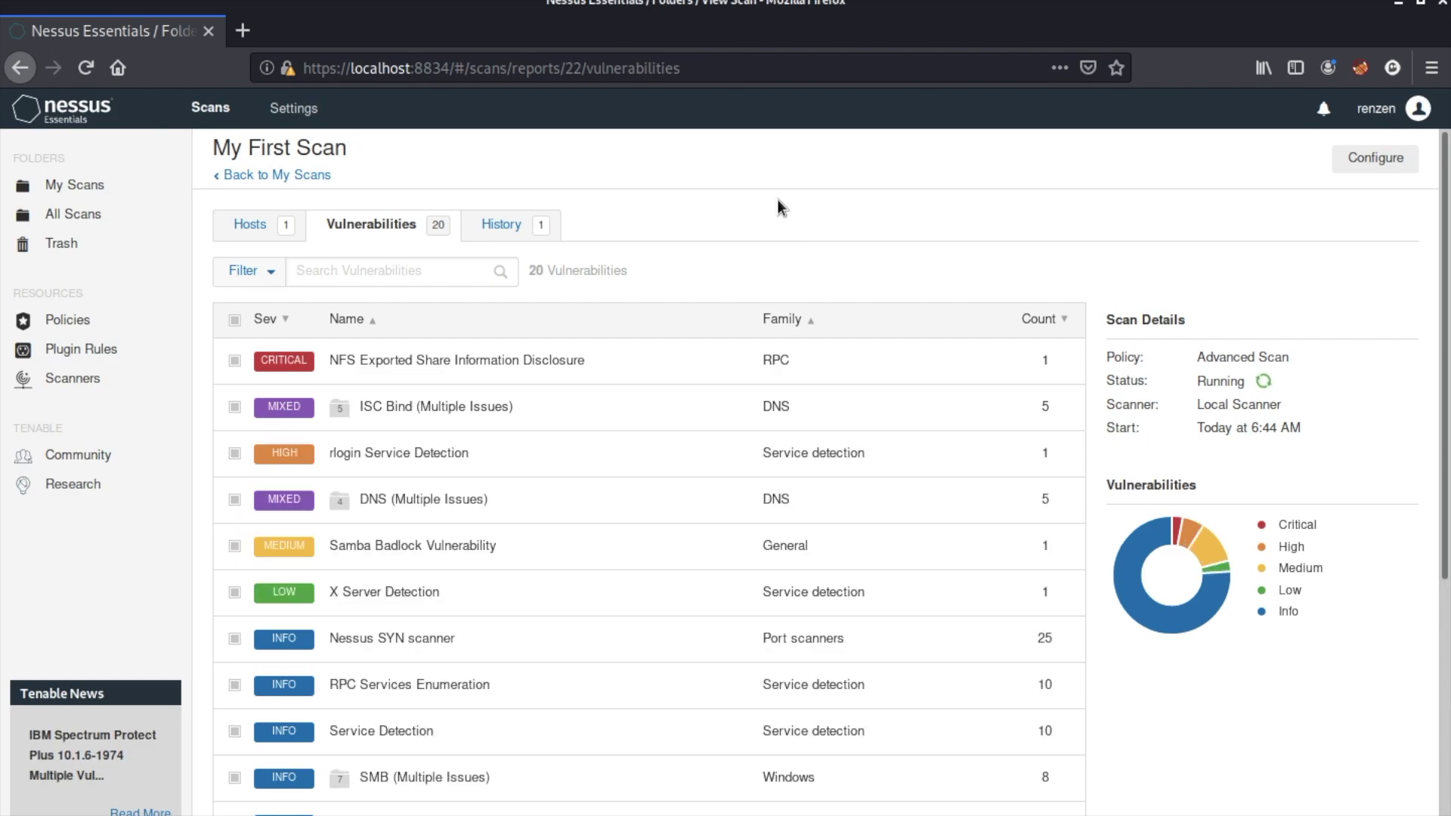
# View the earlier Metasploitable 2 scan's results for comparison and return to My First Scan's results.
pyautogui.click(276, 175)
pyautogui.click(302, 315)
pyautogui.click(375, 226)
pyautogui.click(277, 176)
pyautogui.click(303, 360)
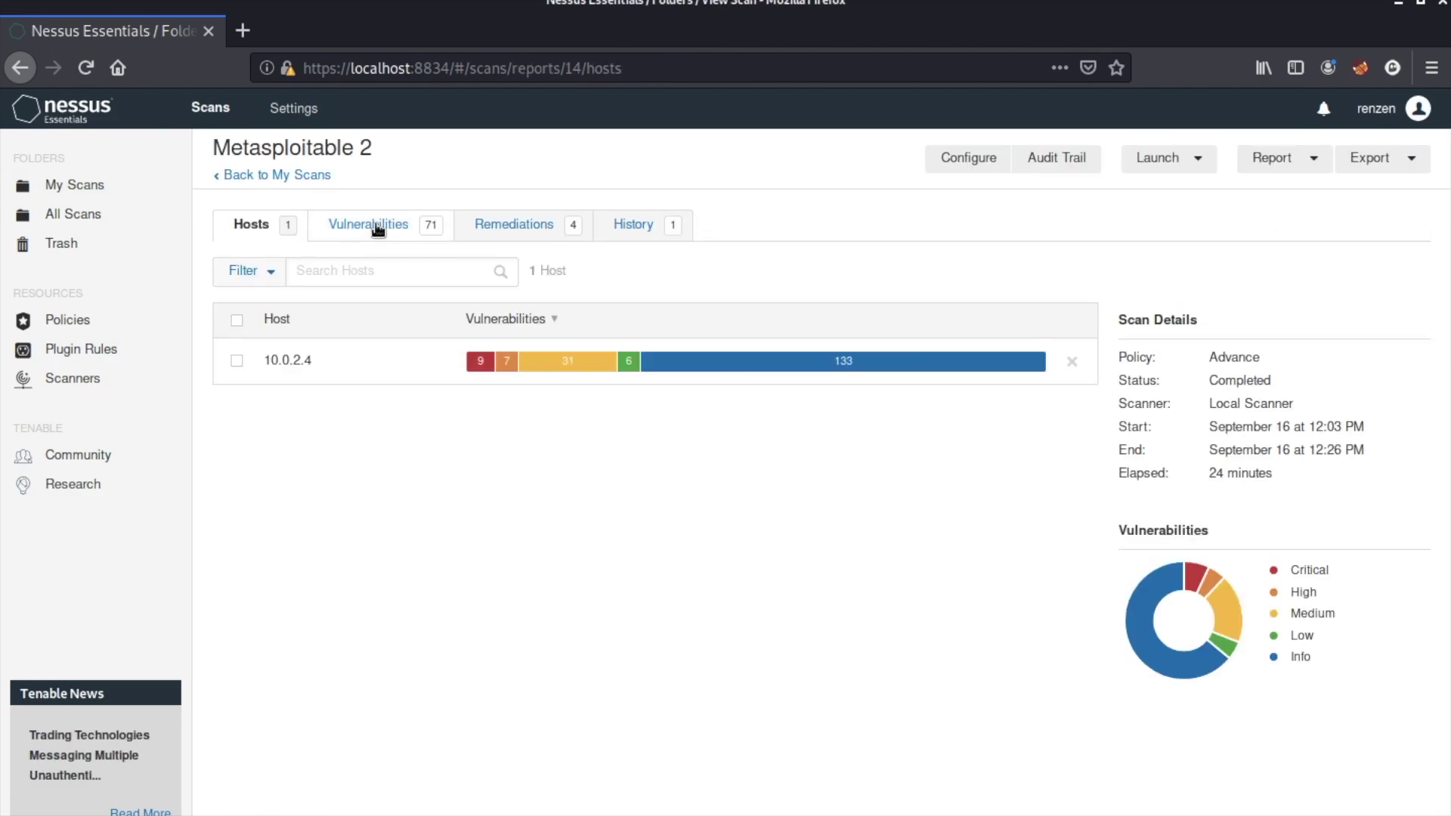
pyautogui.click(277, 175)
pyautogui.click(302, 315)
pyautogui.click(411, 224)
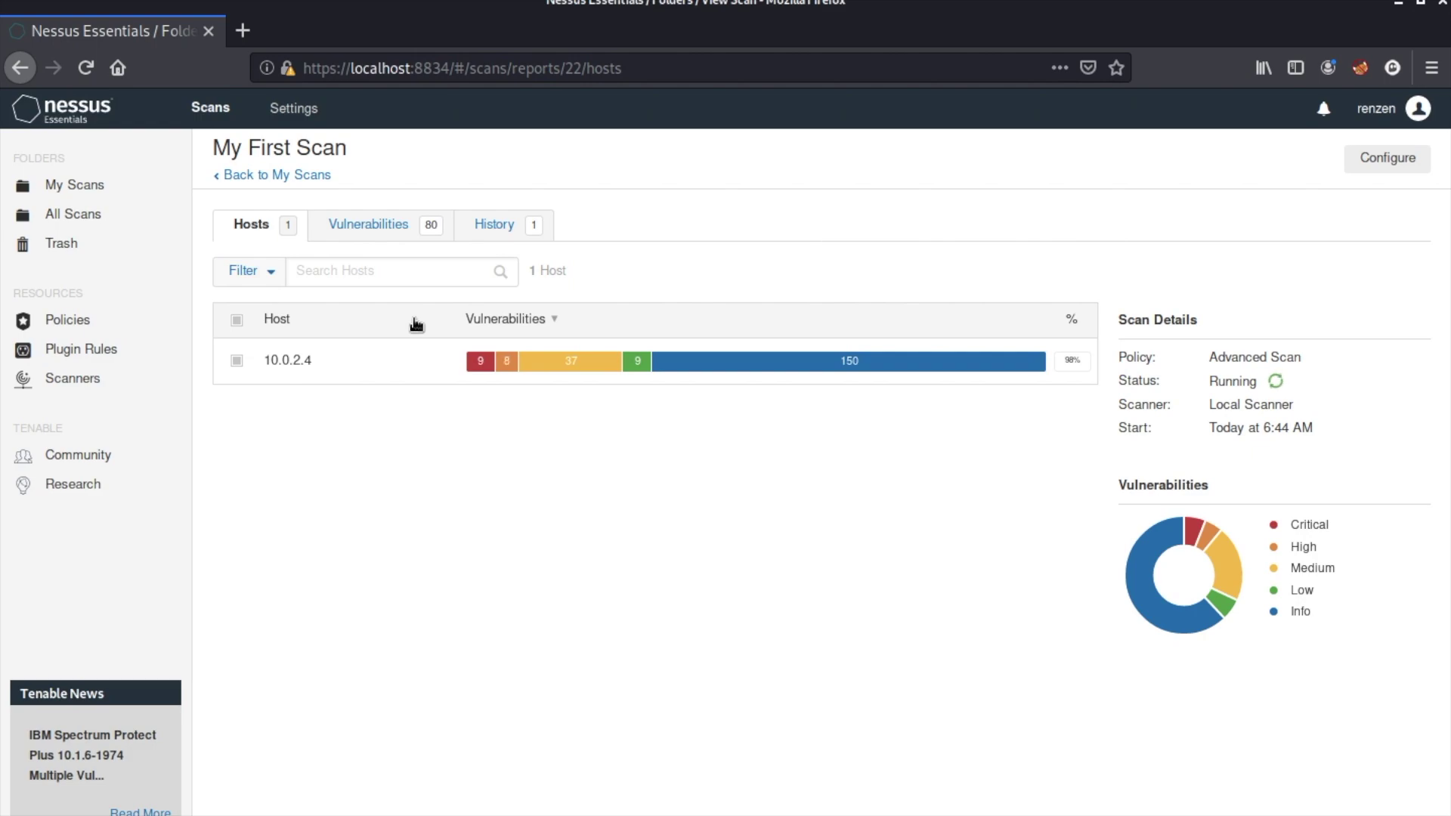
# Recheck My First Scan's vulnerability list and look over the available policy templates.
pyautogui.click(277, 175)
pyautogui.click(408, 305)
pyautogui.click(385, 225)
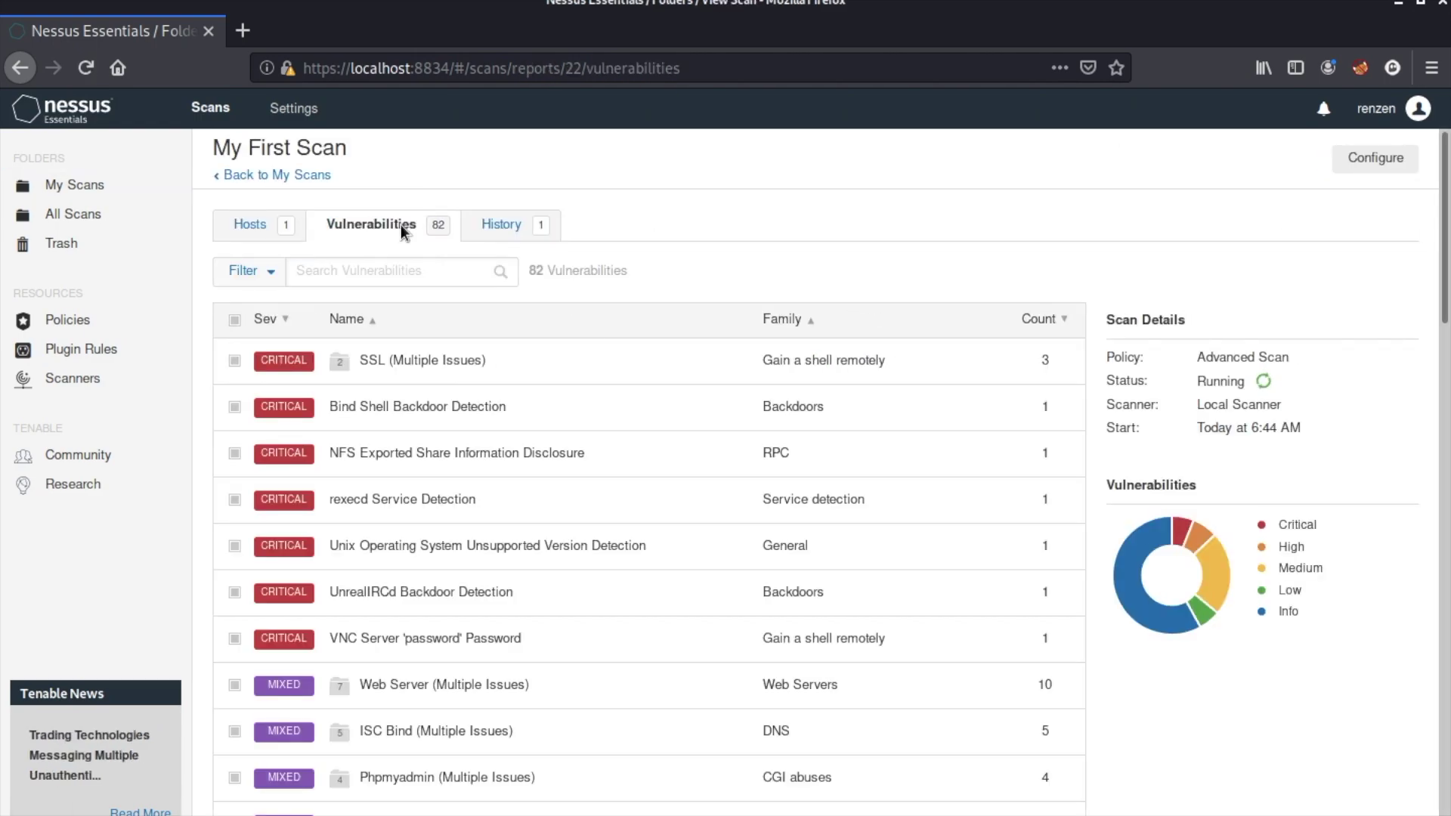
pyautogui.click(129, 381)
pyautogui.click(75, 184)
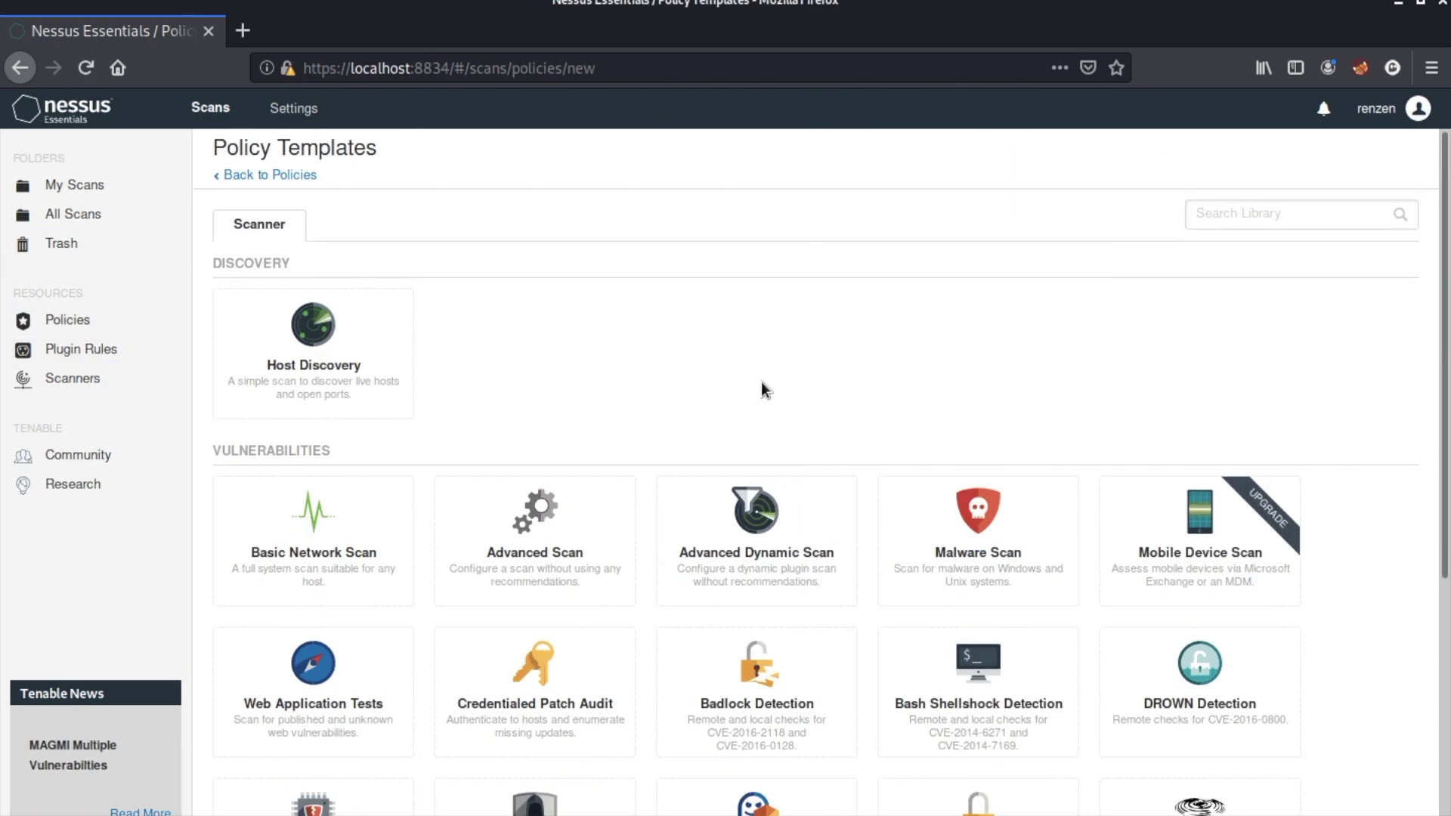
pyautogui.scroll(-1, 506, 315)
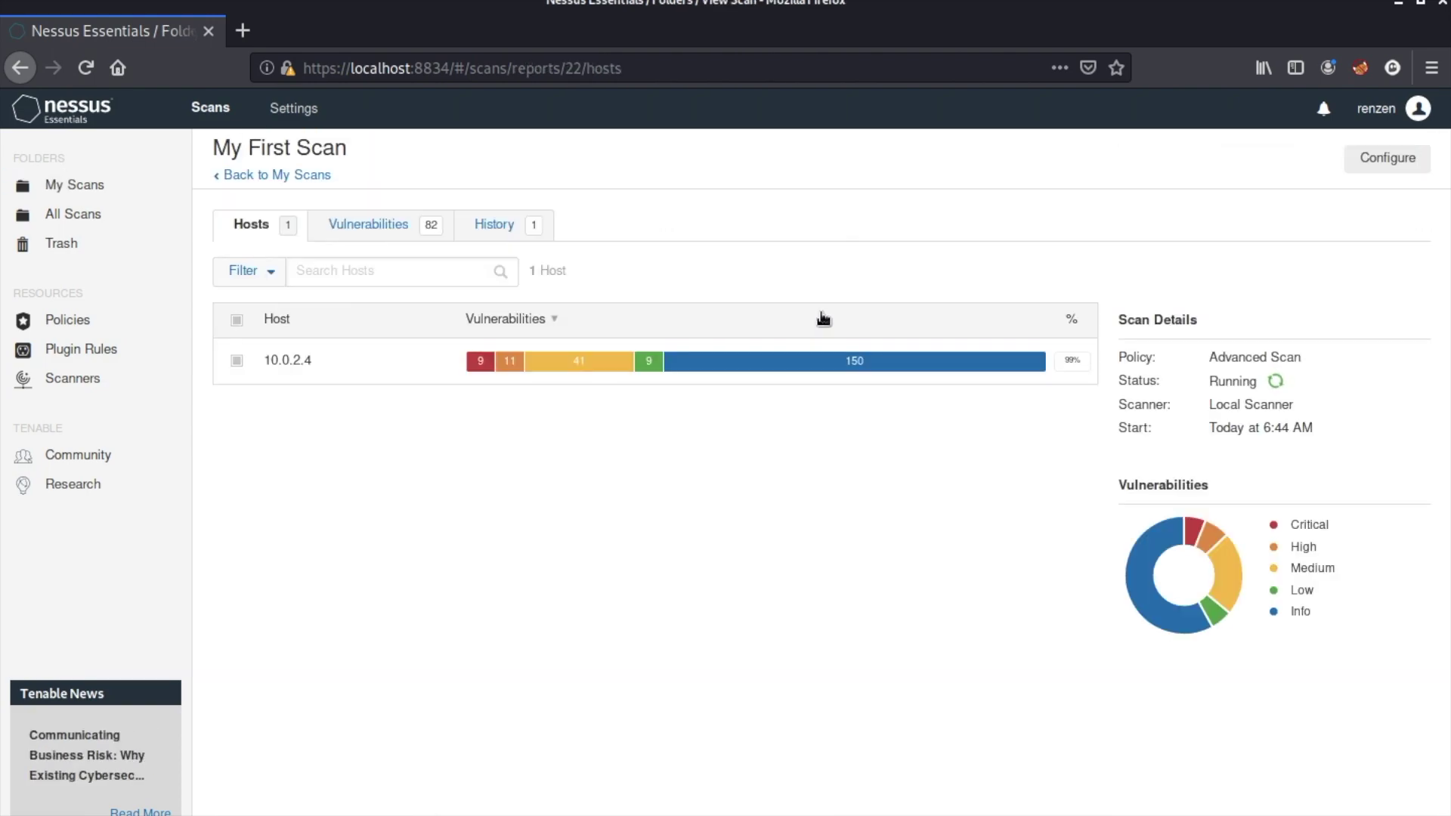
# Inspect the SSL and Web Server multiple-issue groups in My First Scan's vulnerability list and return to its hosts.
pyautogui.click(368, 224)
pyautogui.scroll(-1, 597, 363)
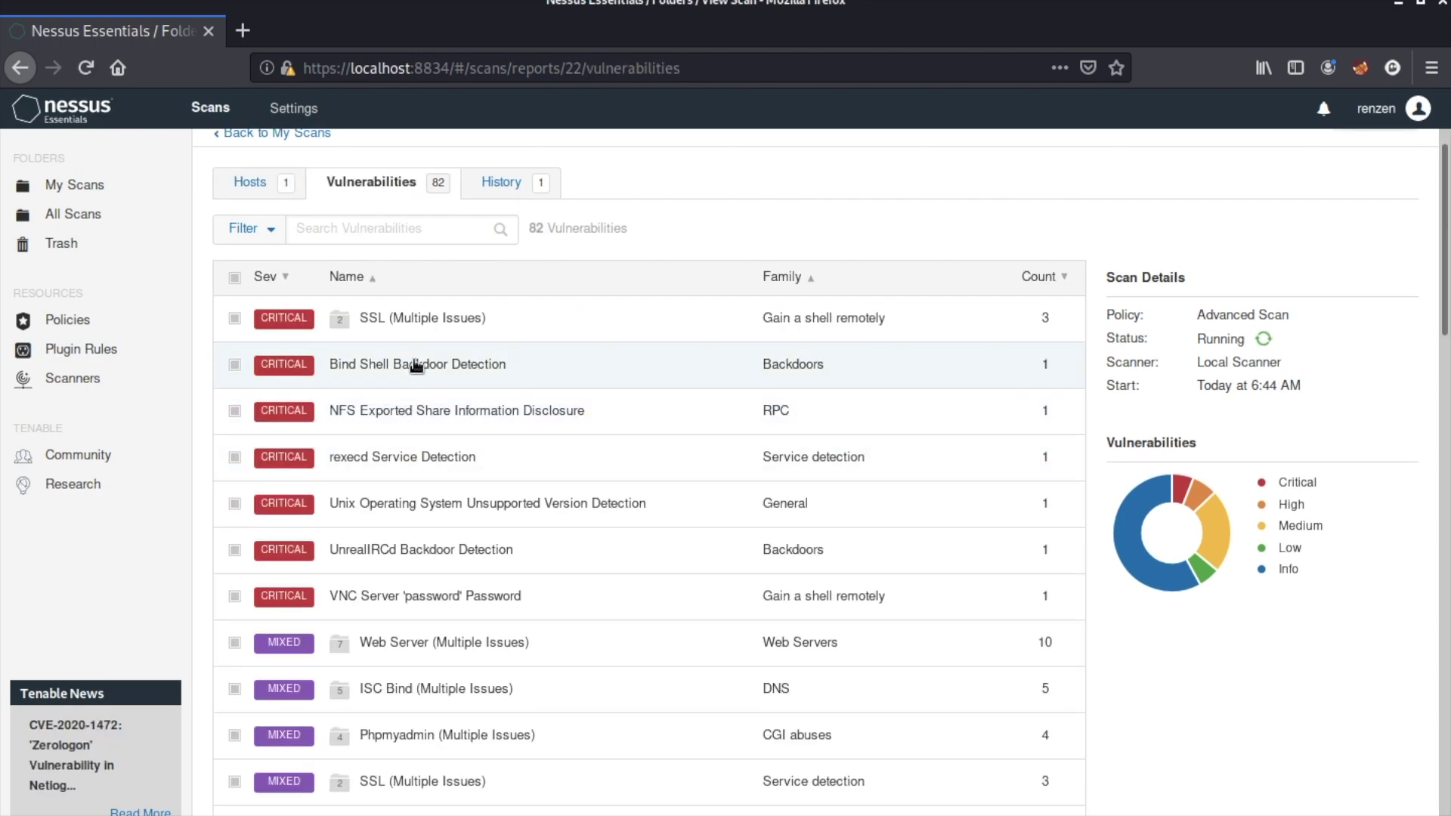
pyautogui.click(597, 364)
pyautogui.click(413, 225)
pyautogui.click(383, 359)
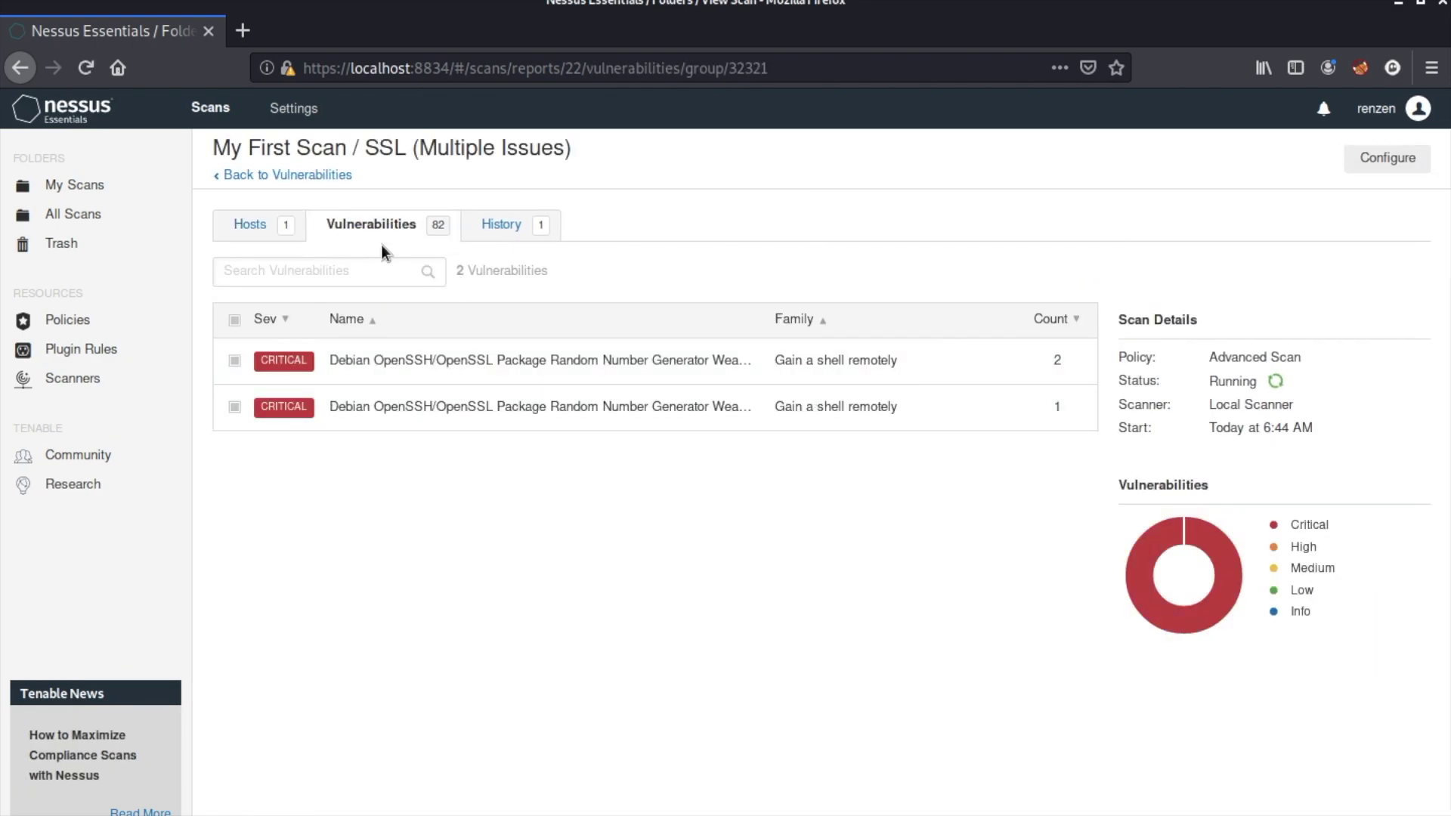
pyautogui.click(381, 227)
pyautogui.scroll(-1, 448, 590)
pyautogui.click(450, 650)
pyautogui.click(469, 362)
pyautogui.click(257, 223)
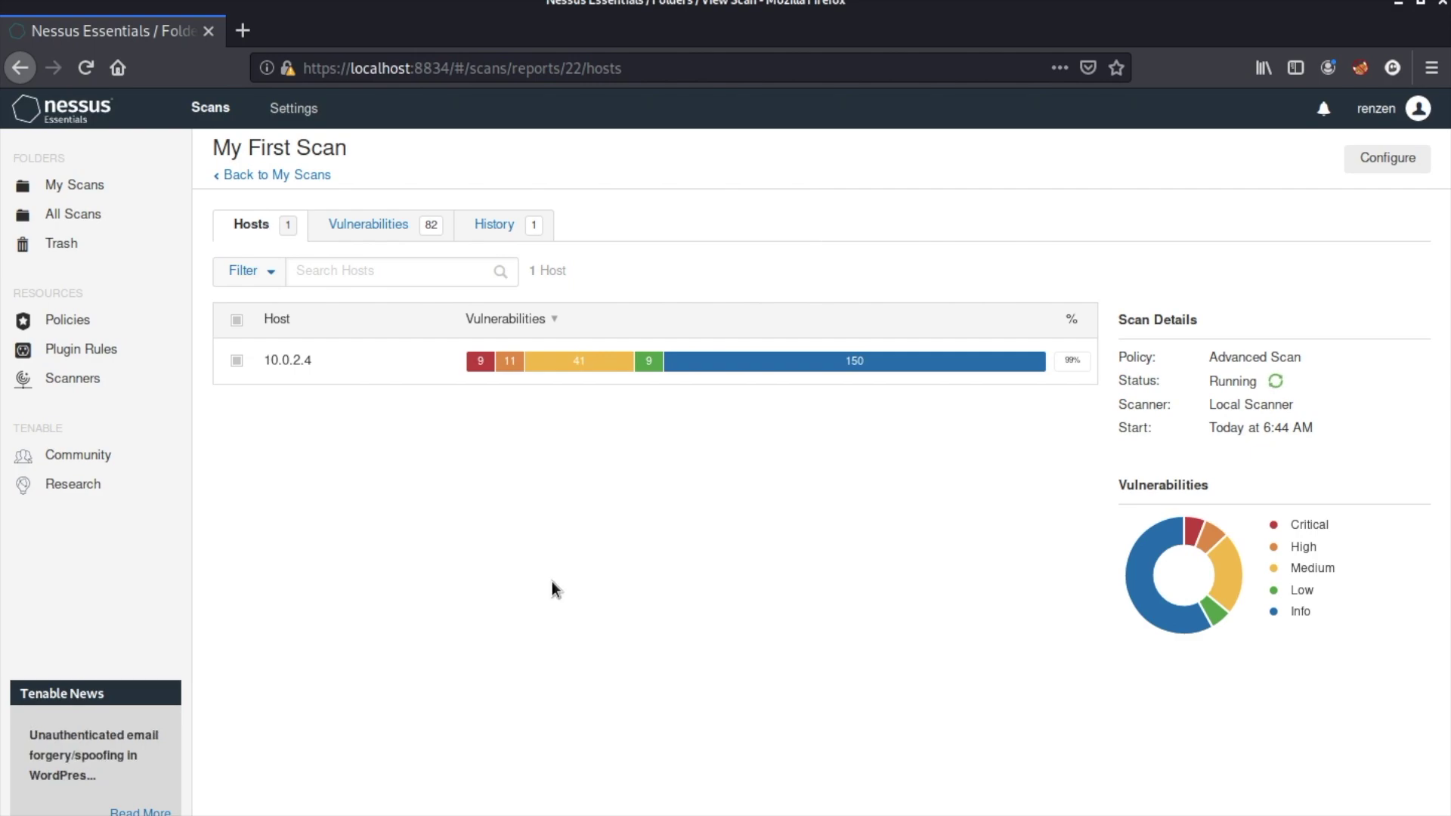
# Reopen My First Scan and view the vulnerabilities and host details for 10.0.2.4.
pyautogui.click(265, 175)
pyautogui.click(344, 321)
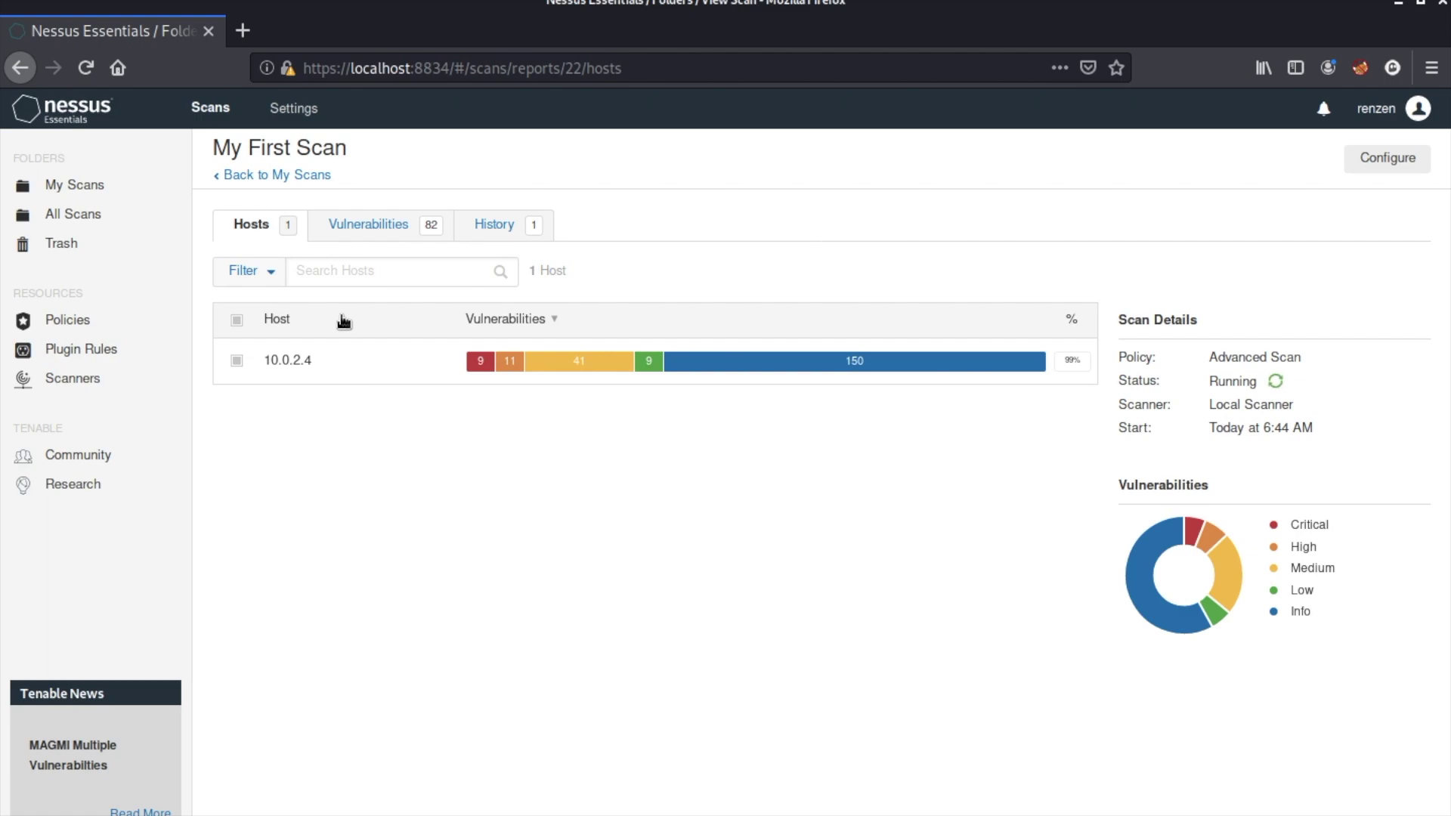
pyautogui.click(355, 364)
pyautogui.click(251, 272)
pyautogui.click(489, 581)
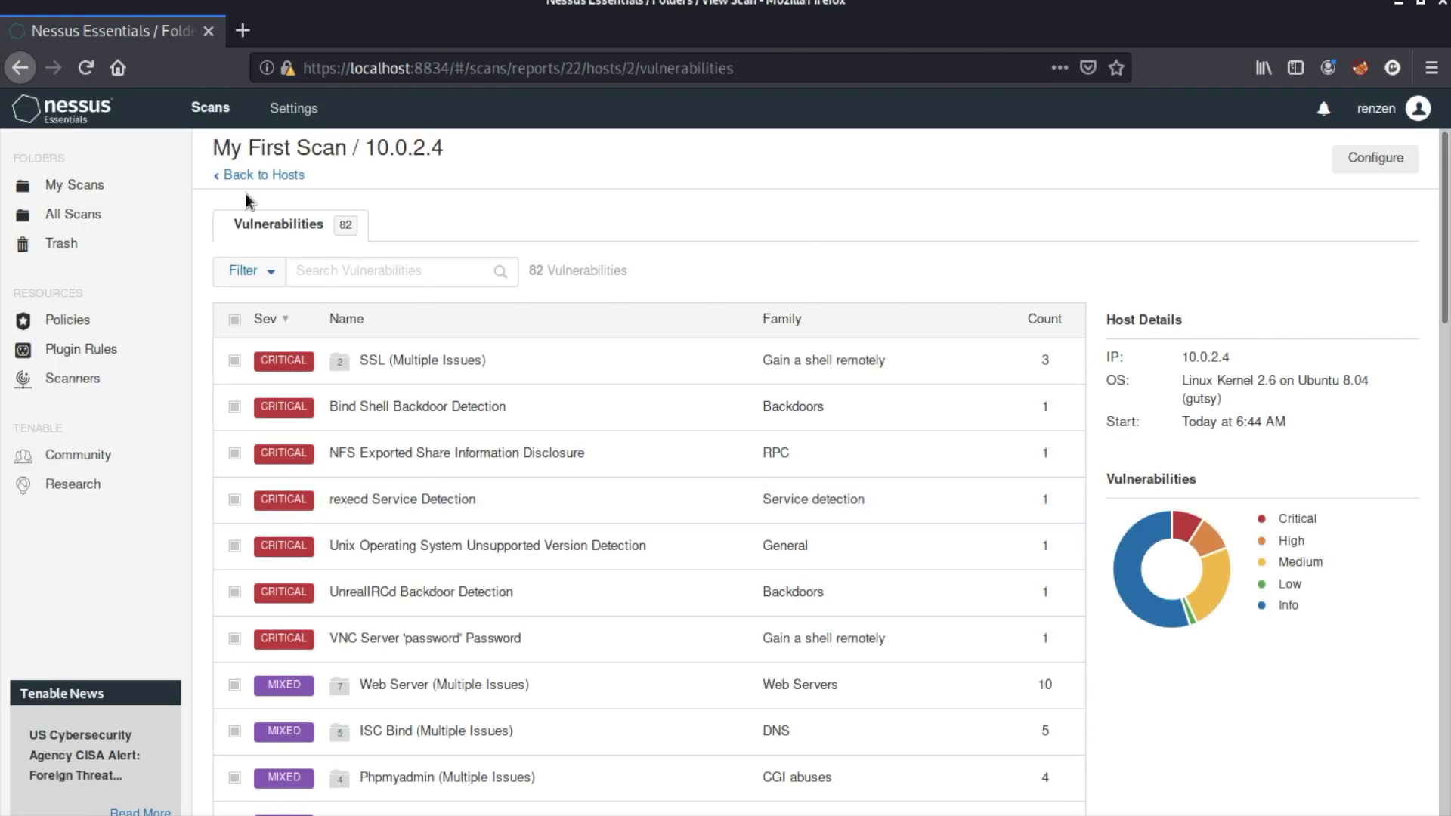
pyautogui.click(263, 175)
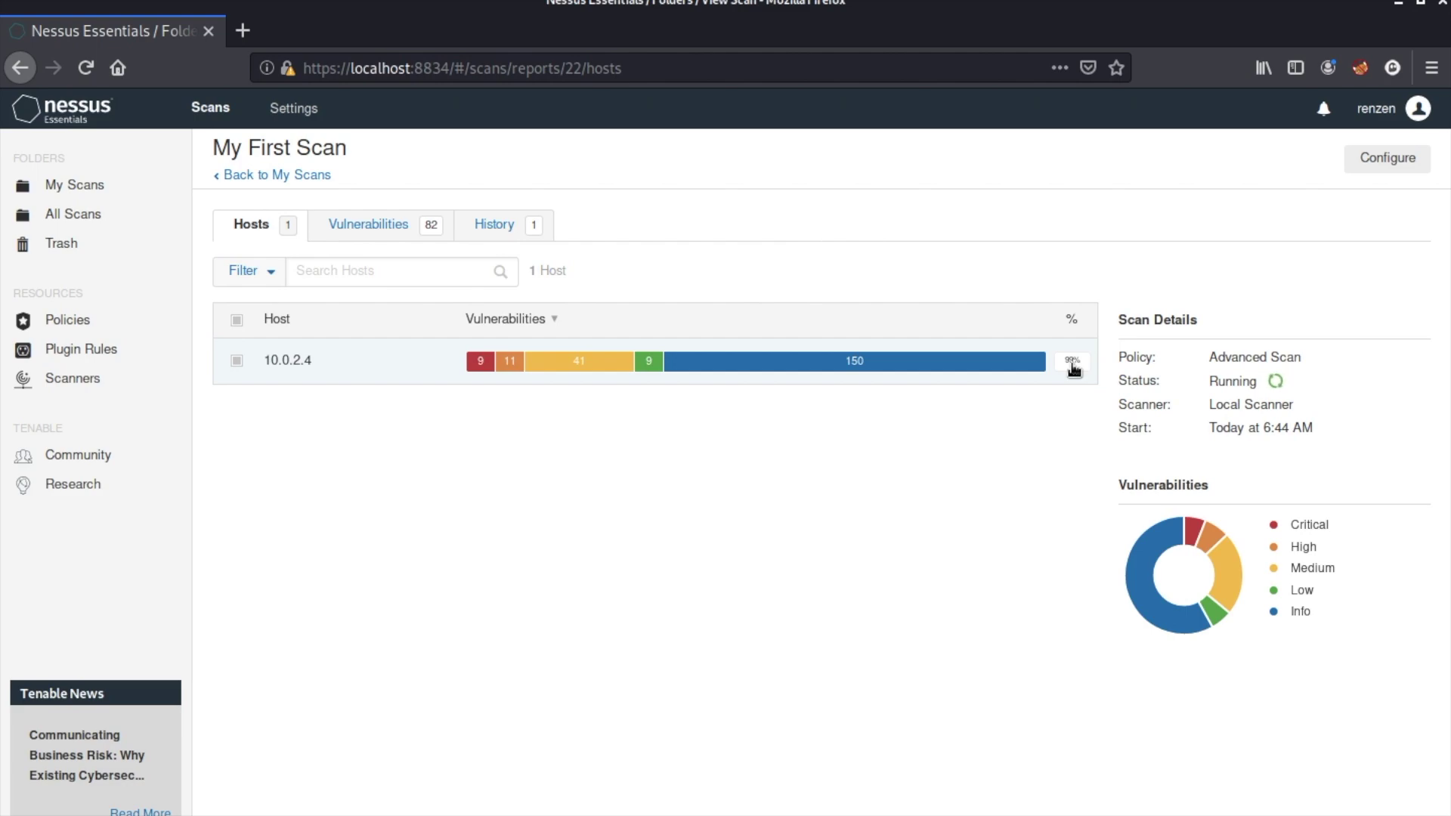
# Monitor My First Scan's progress, rechecking its vulnerabilities and host summary as it finishes.
pyautogui.moveTo(1012, 374)
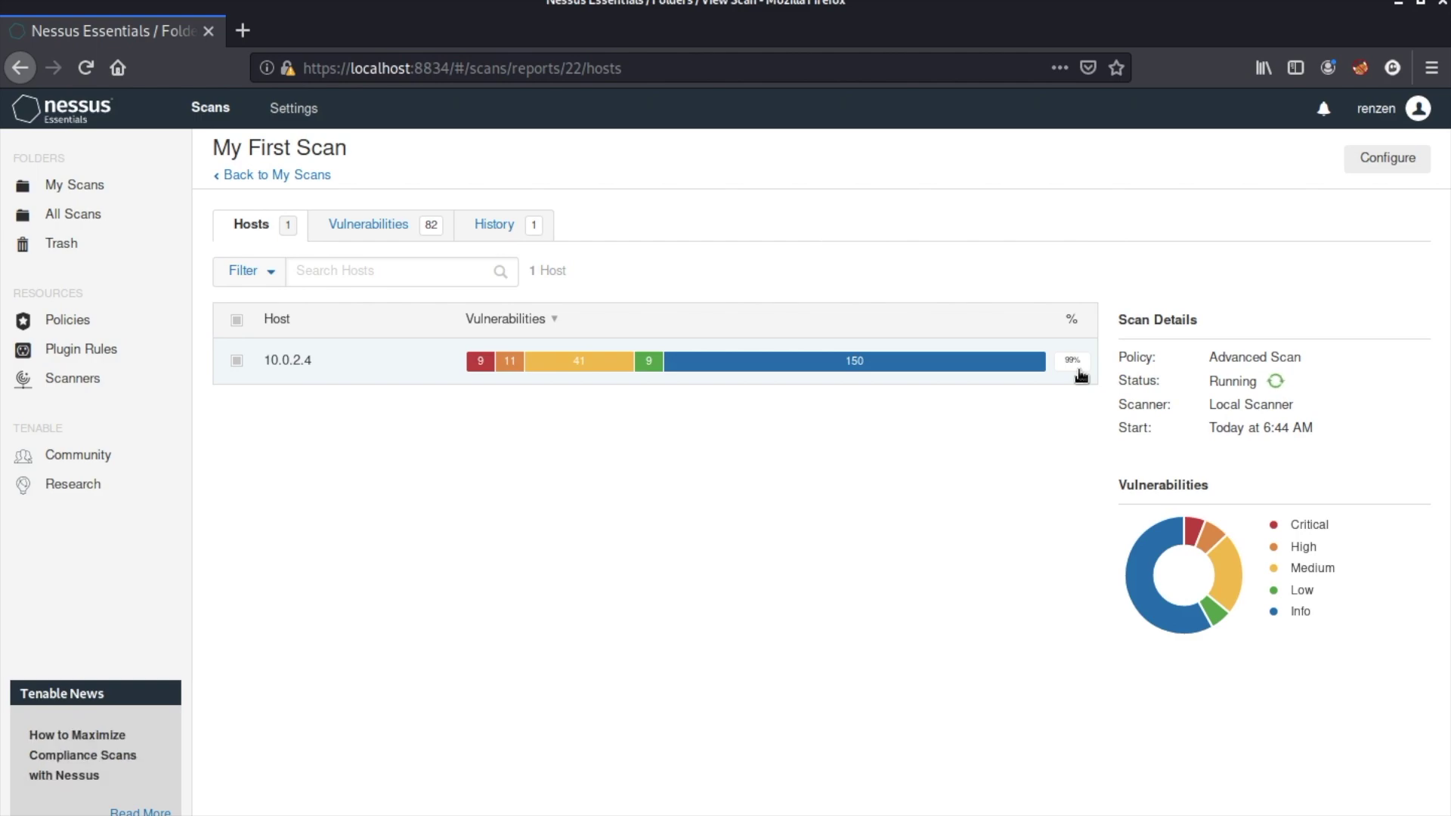
pyautogui.click(295, 176)
pyautogui.click(605, 318)
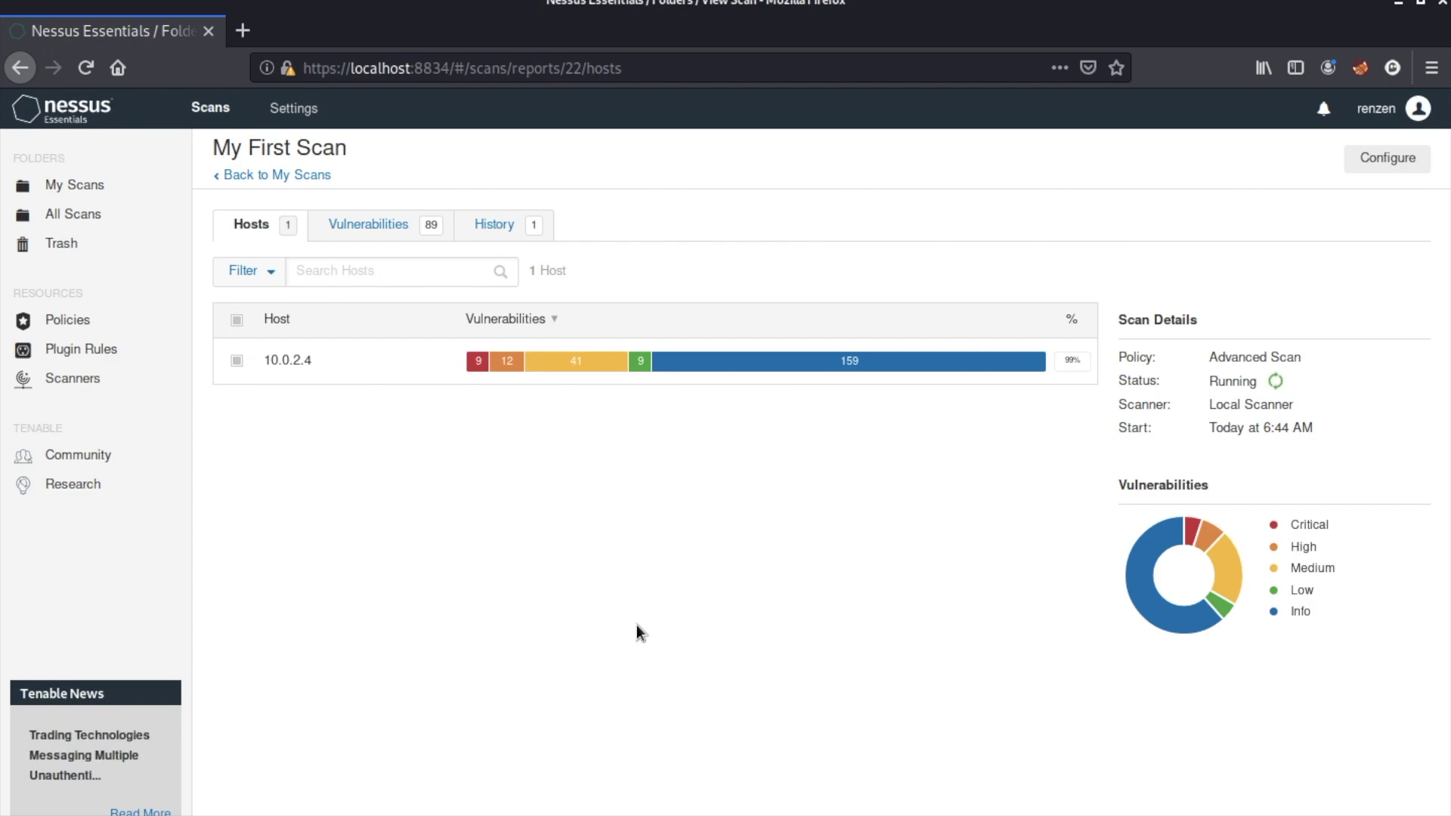
pyautogui.click(368, 225)
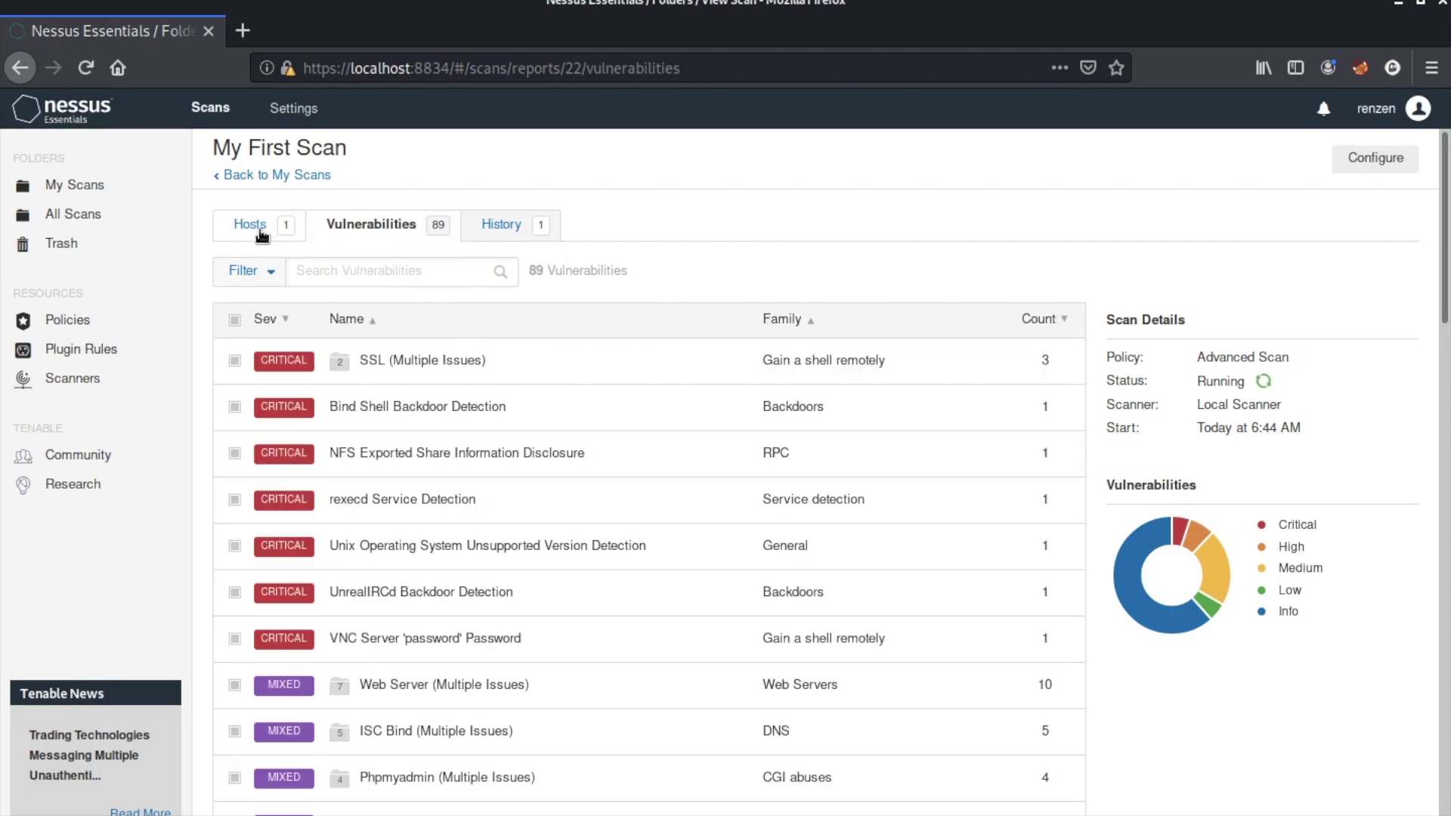
pyautogui.click(260, 229)
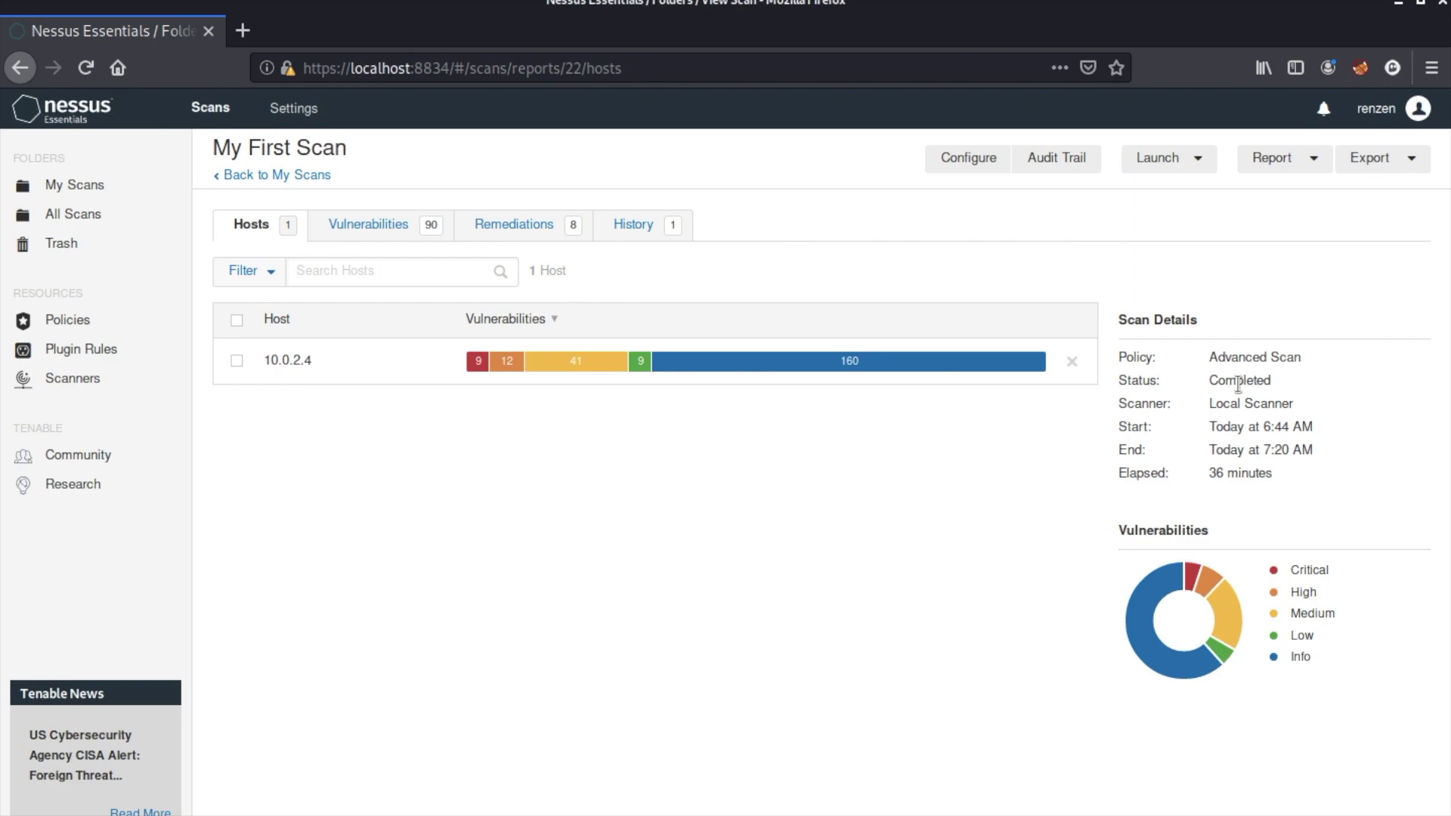
# Examine My First Scan's complete vulnerability list, from the critical findings down to the informational ones.
pyautogui.click(369, 227)
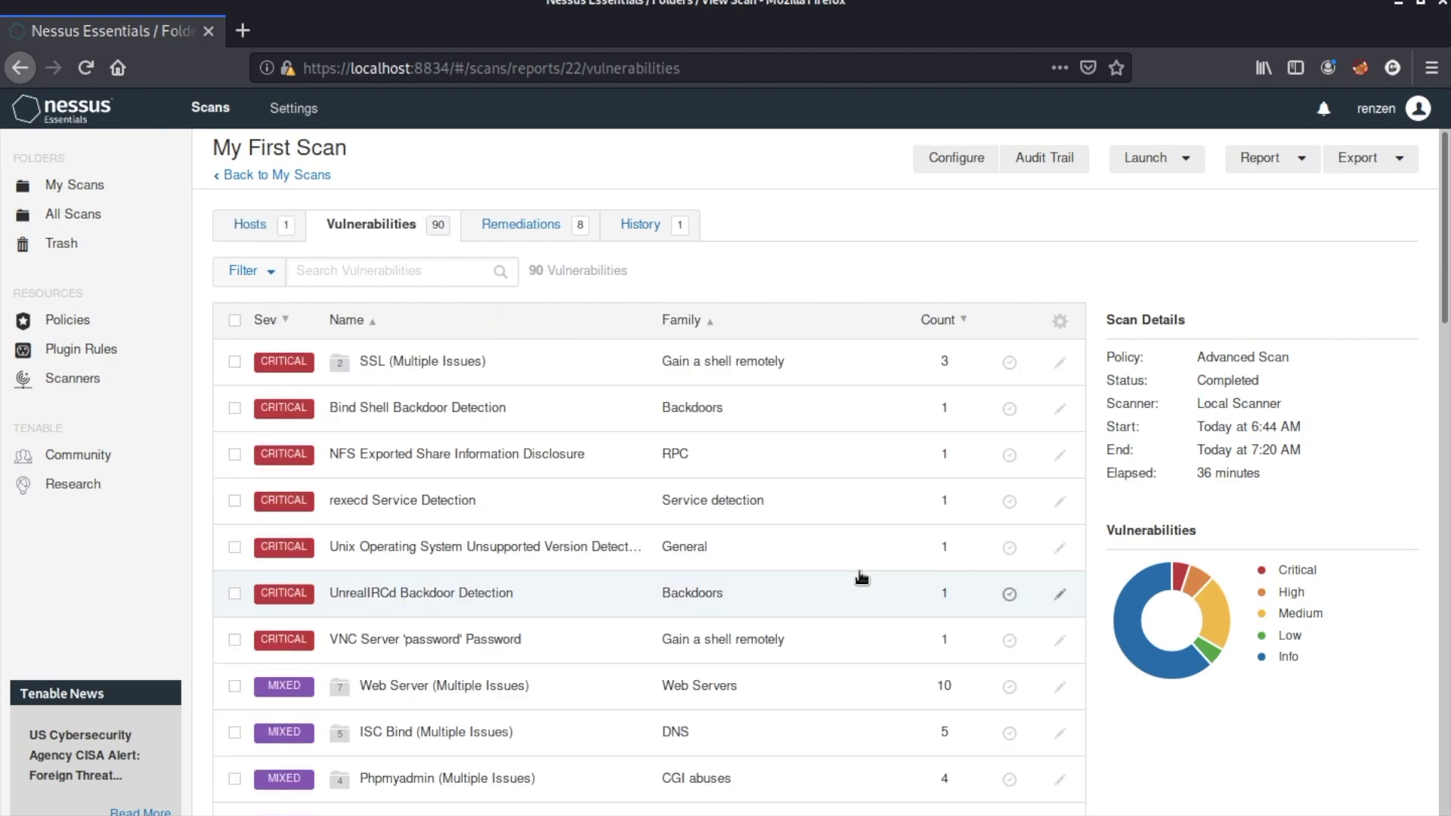
pyautogui.scroll(-6, 862, 578)
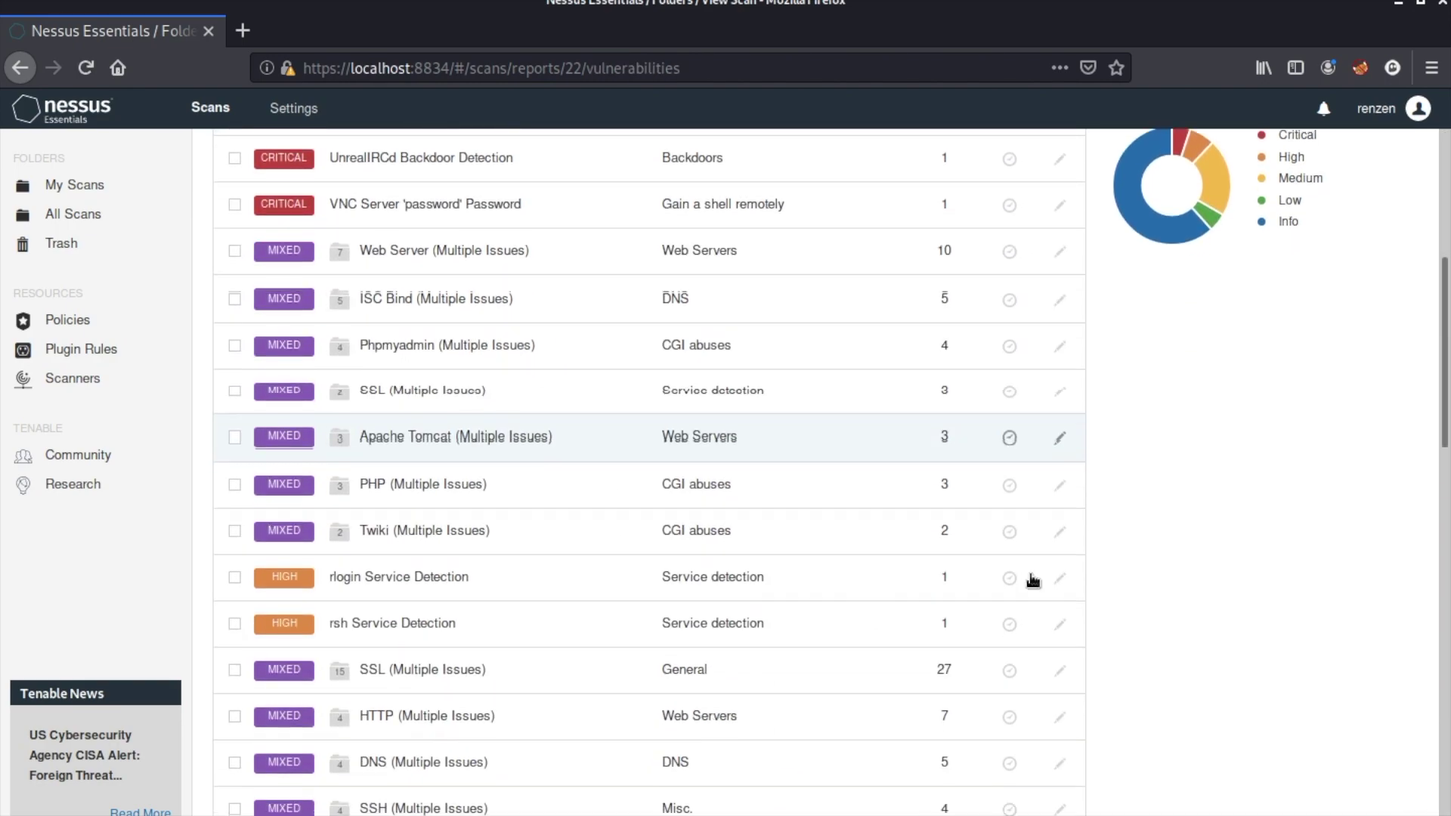
pyautogui.scroll(2, 1445, 261)
pyautogui.scroll(5, 1445, 260)
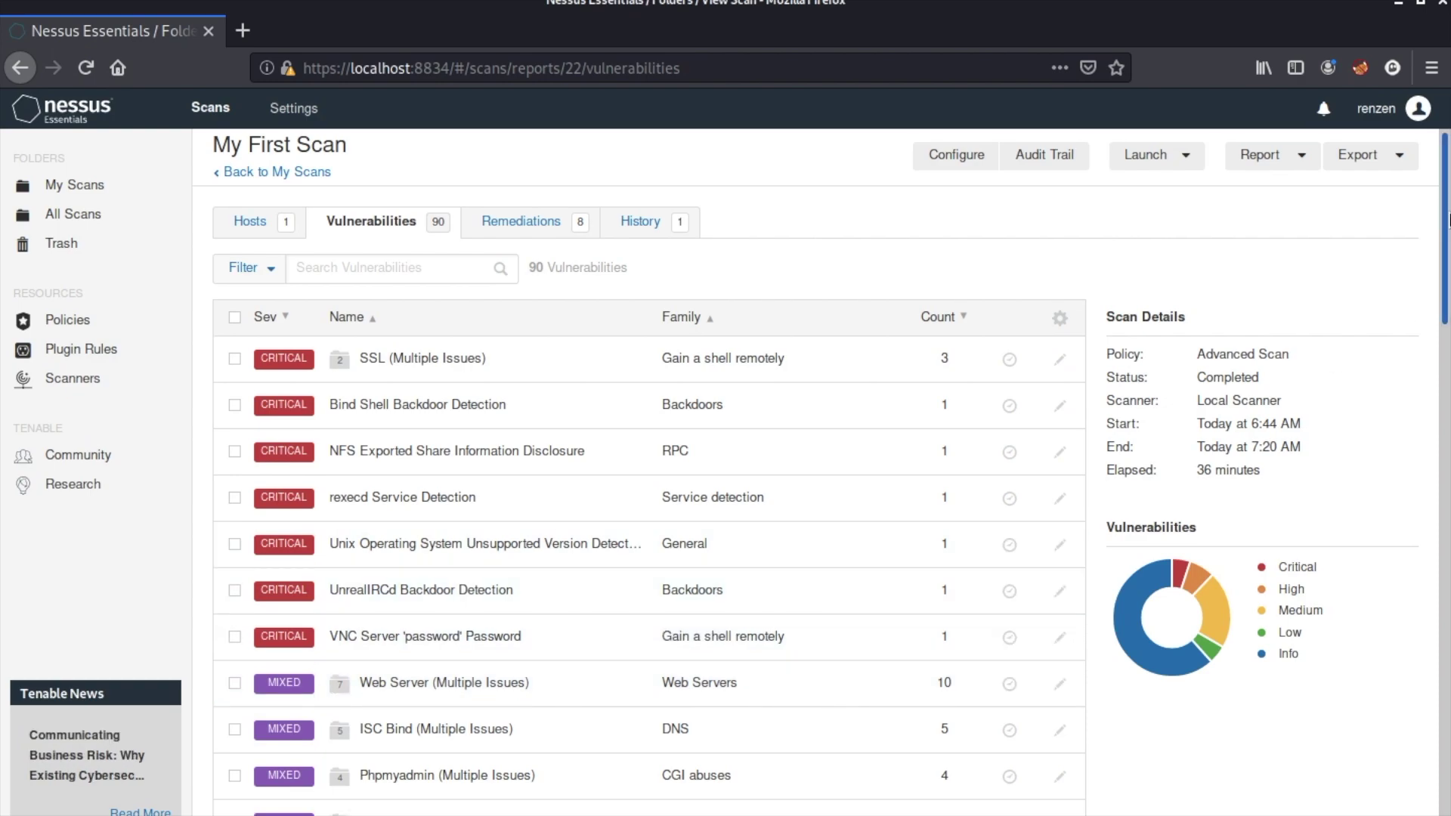
pyautogui.scroll(-5, 1447, 192)
pyautogui.scroll(-8, 650, 469)
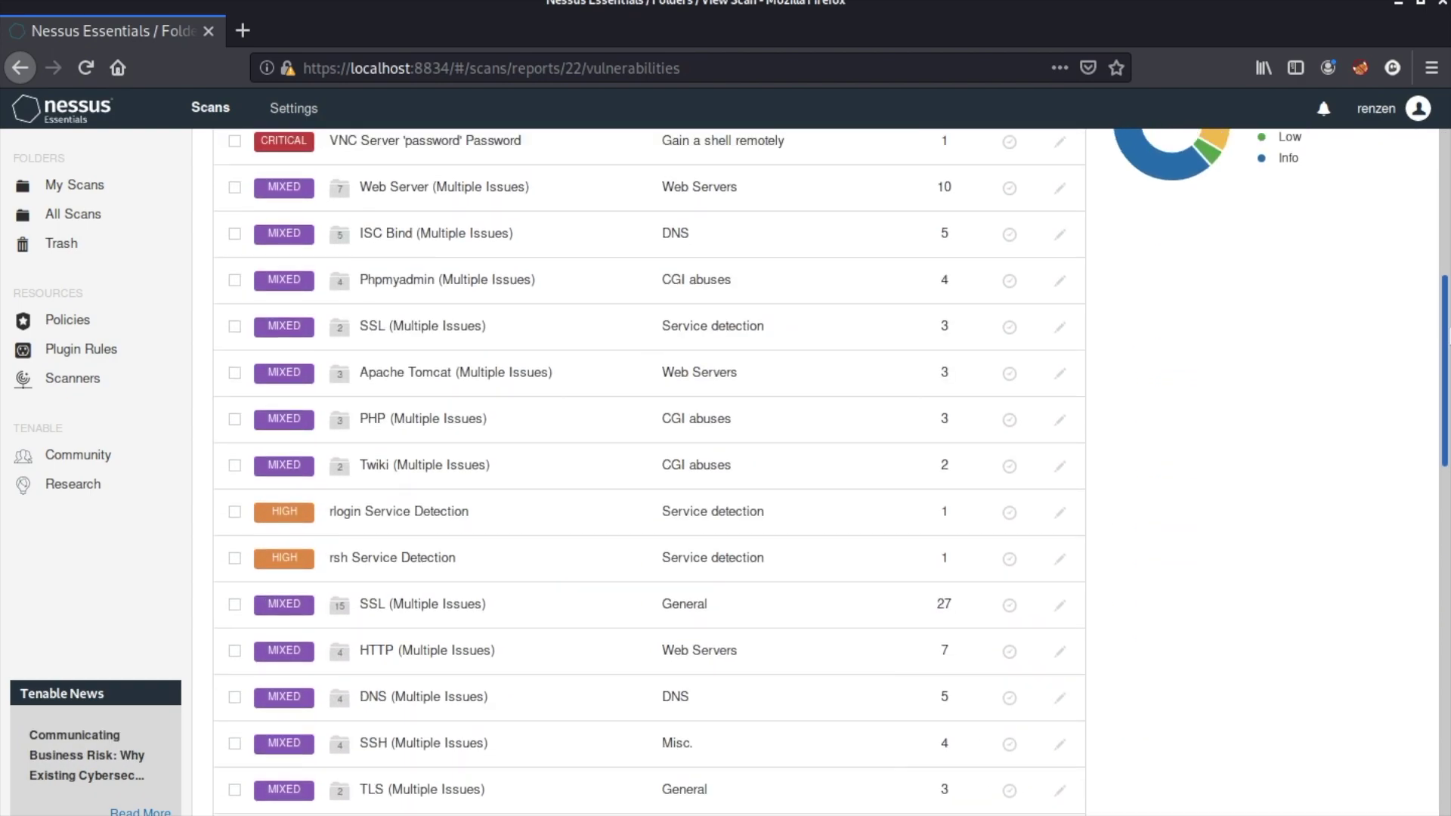
pyautogui.scroll(-10, 650, 469)
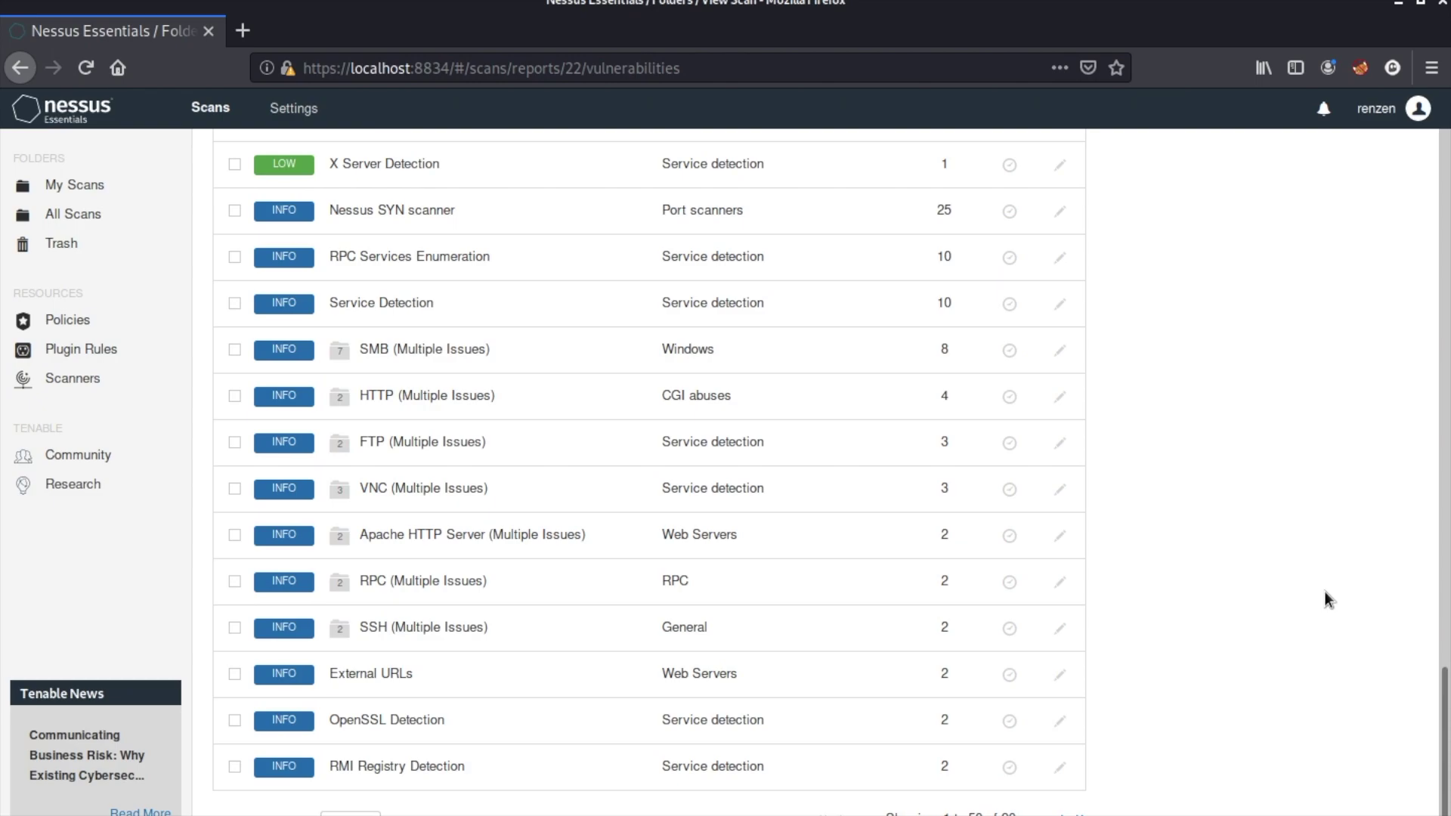
pyautogui.scroll(13, 1324, 591)
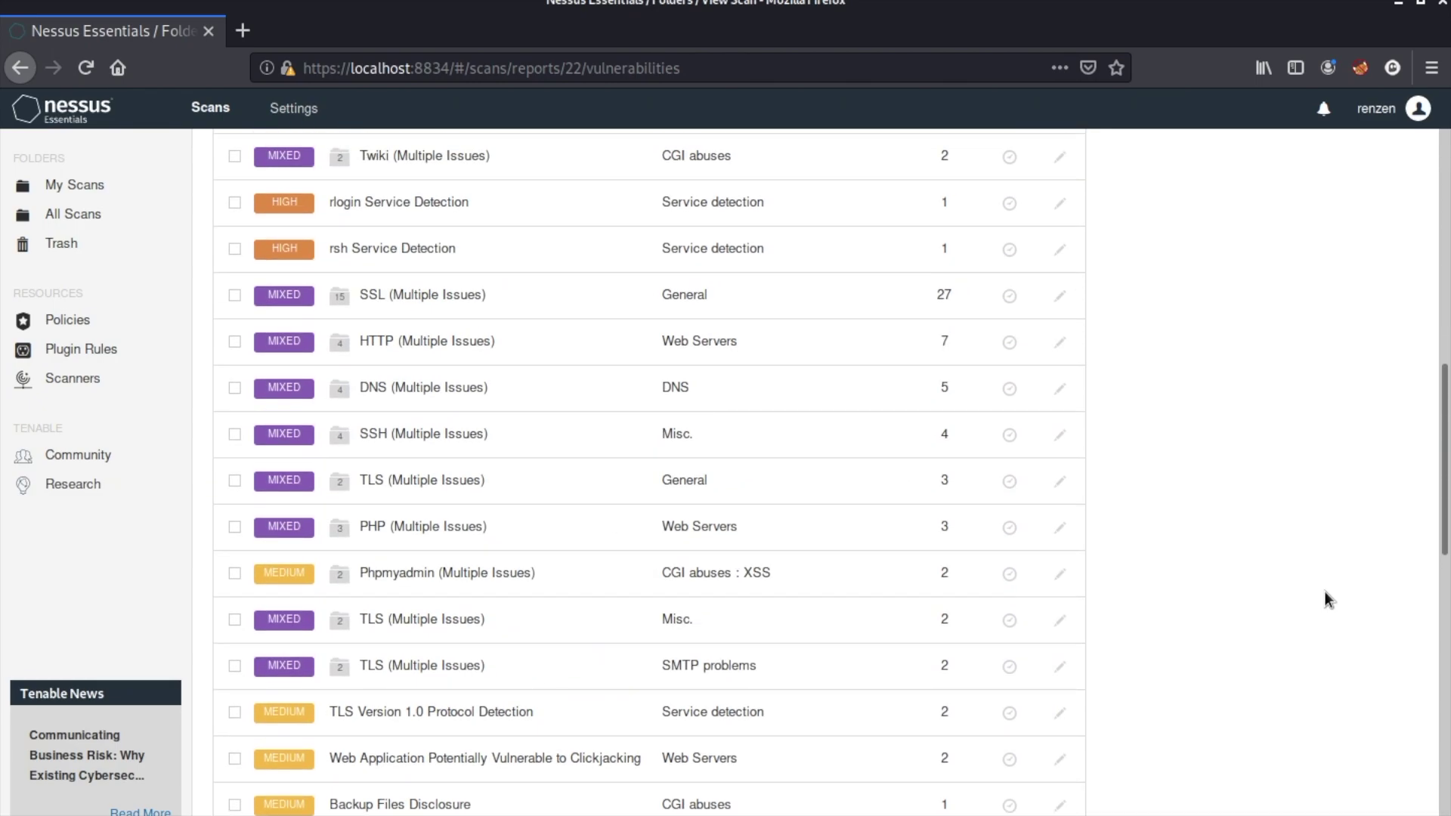
pyautogui.scroll(4, 1324, 592)
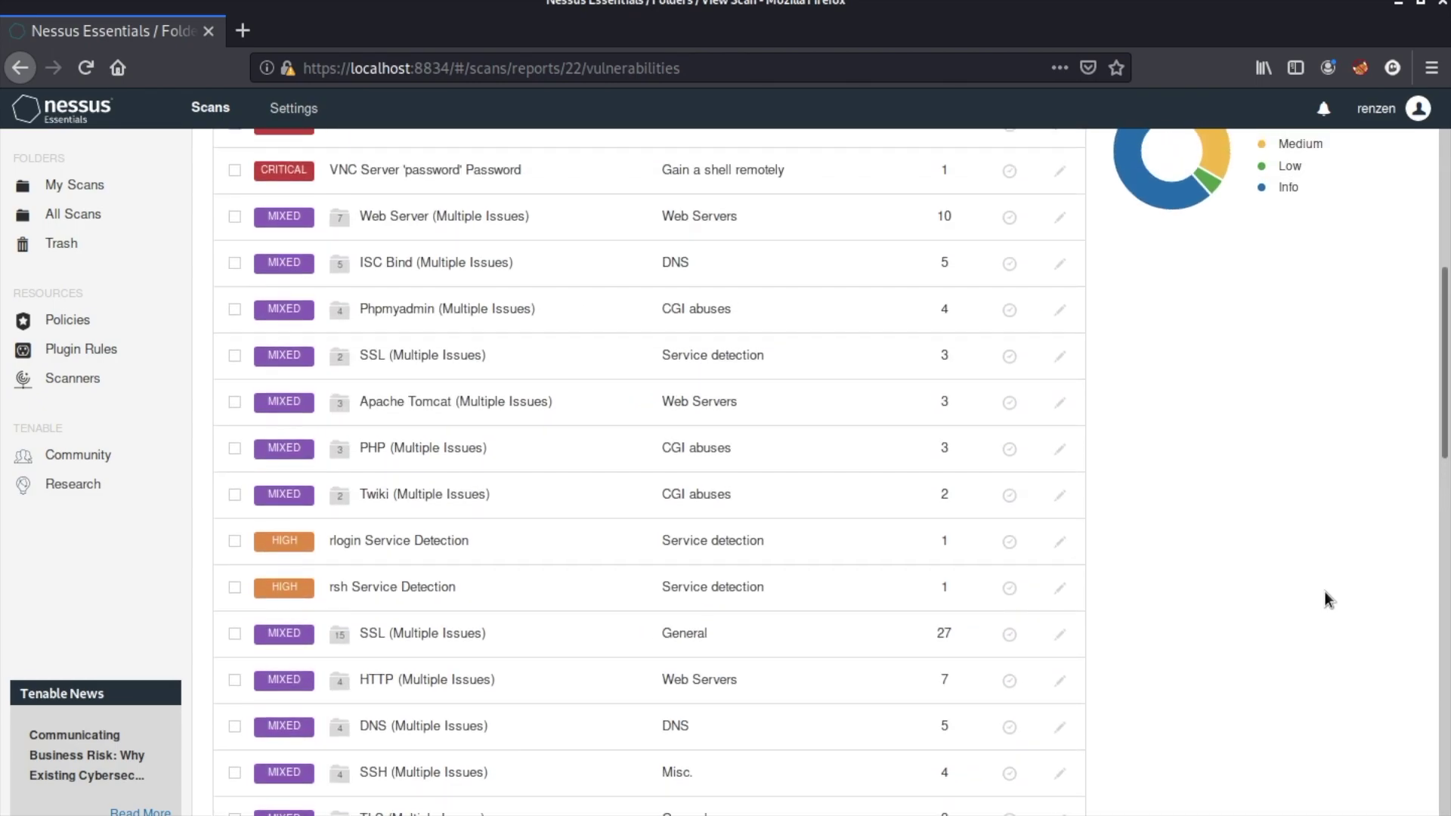
pyautogui.scroll(3, 1324, 593)
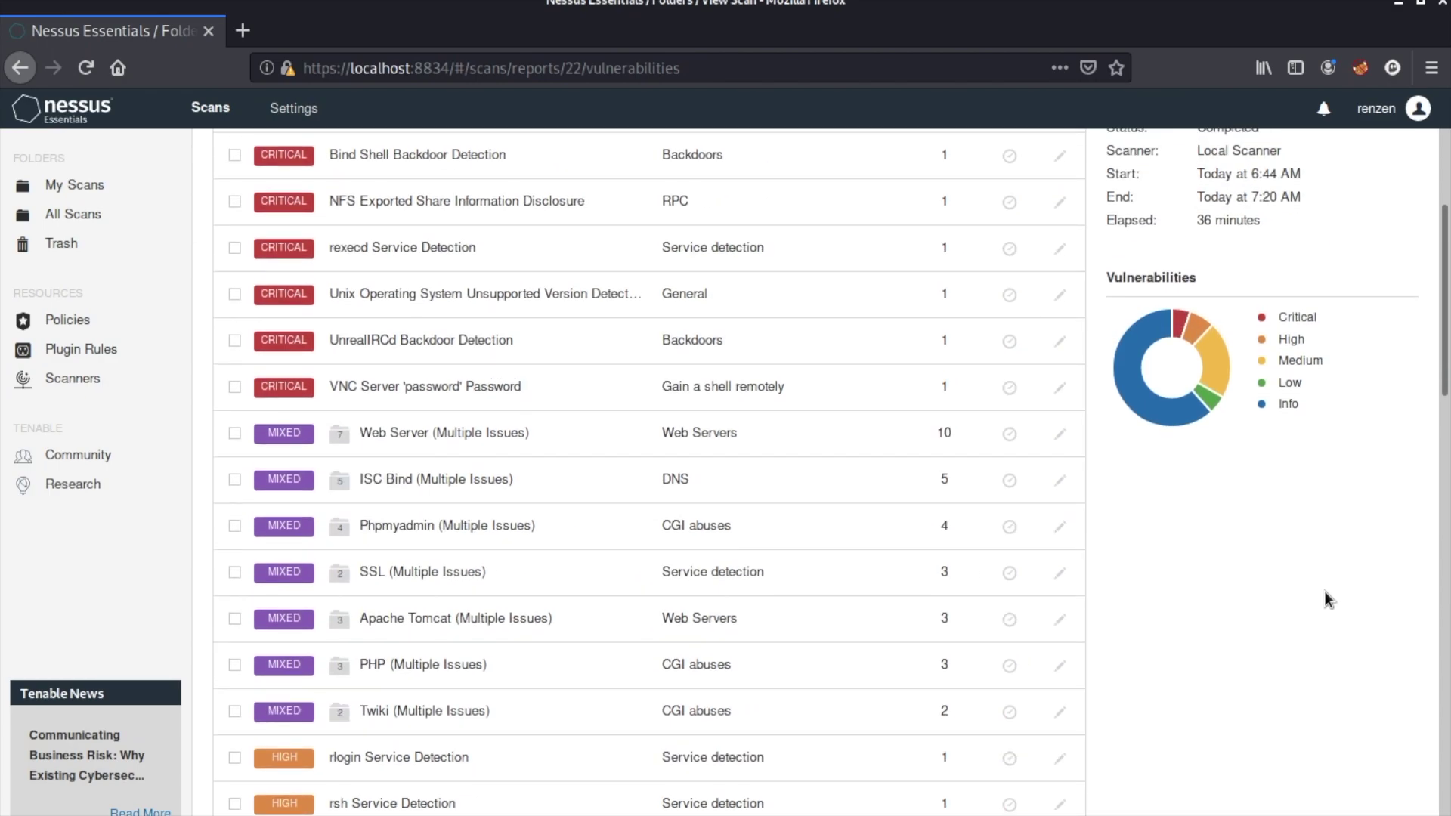
pyautogui.scroll(3, 1324, 591)
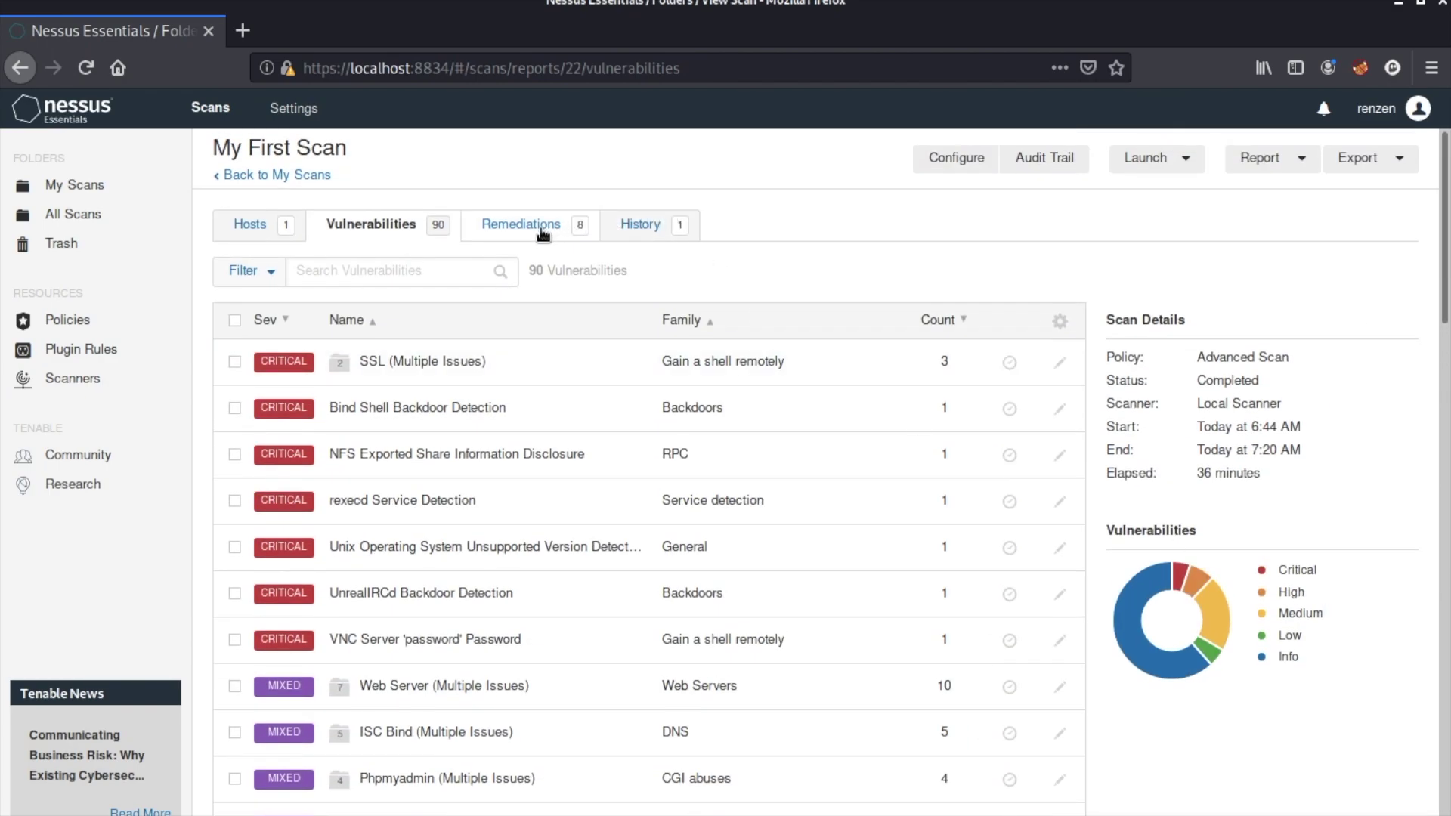